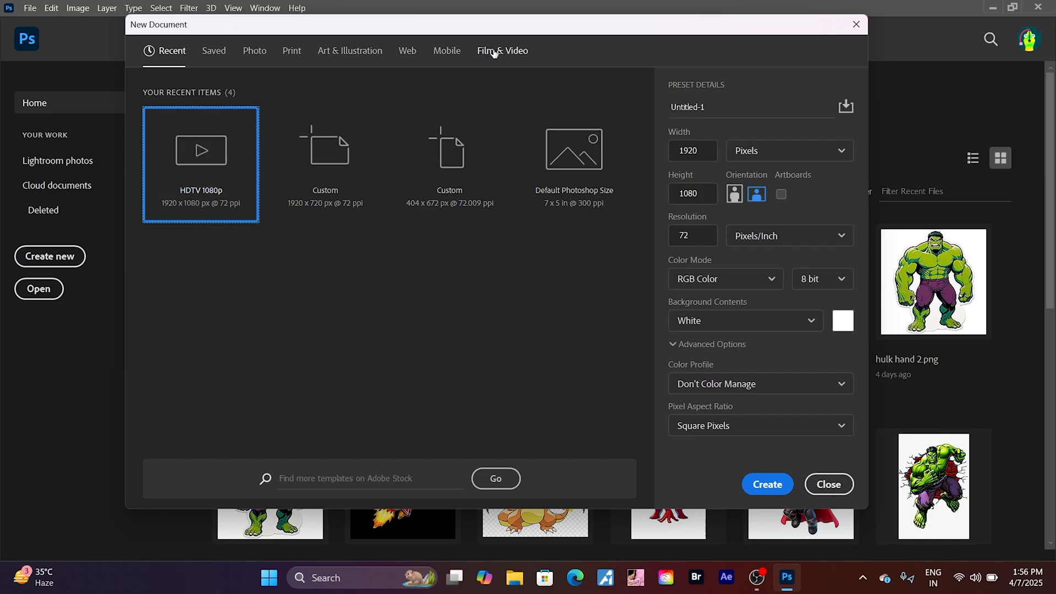
- Create a 1920 x 1080 px document from the HDTV 1080p film and video preset and hide its guides
left_click(495, 49)
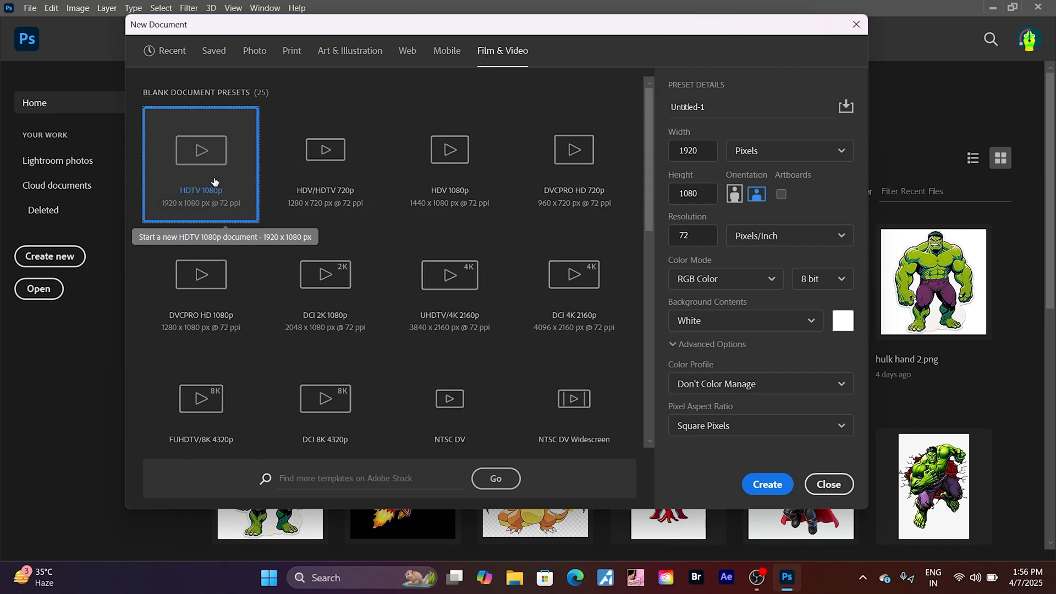
left_click(767, 485)
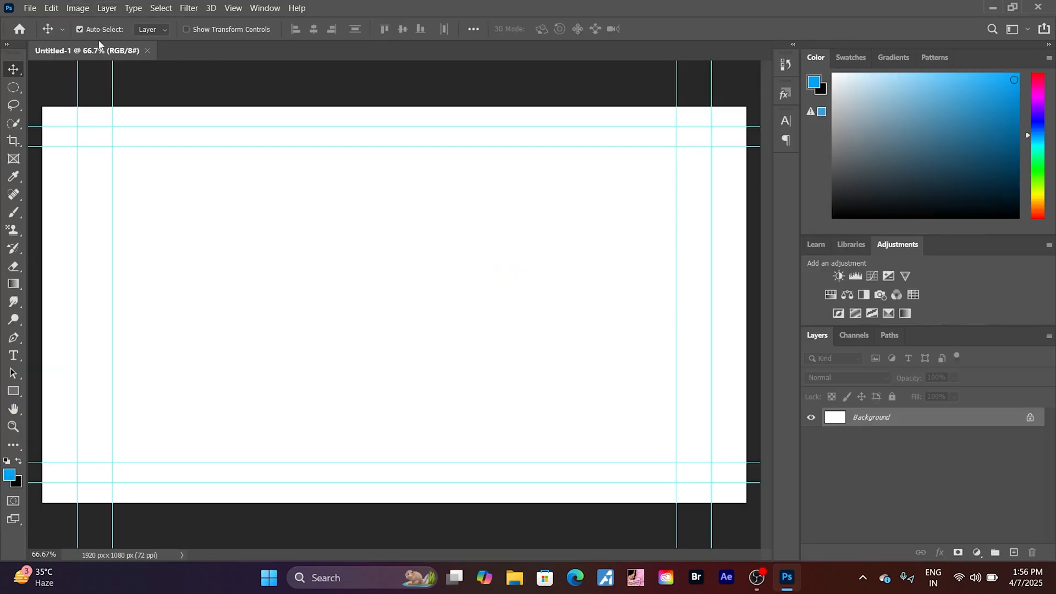
left_click(229, 8)
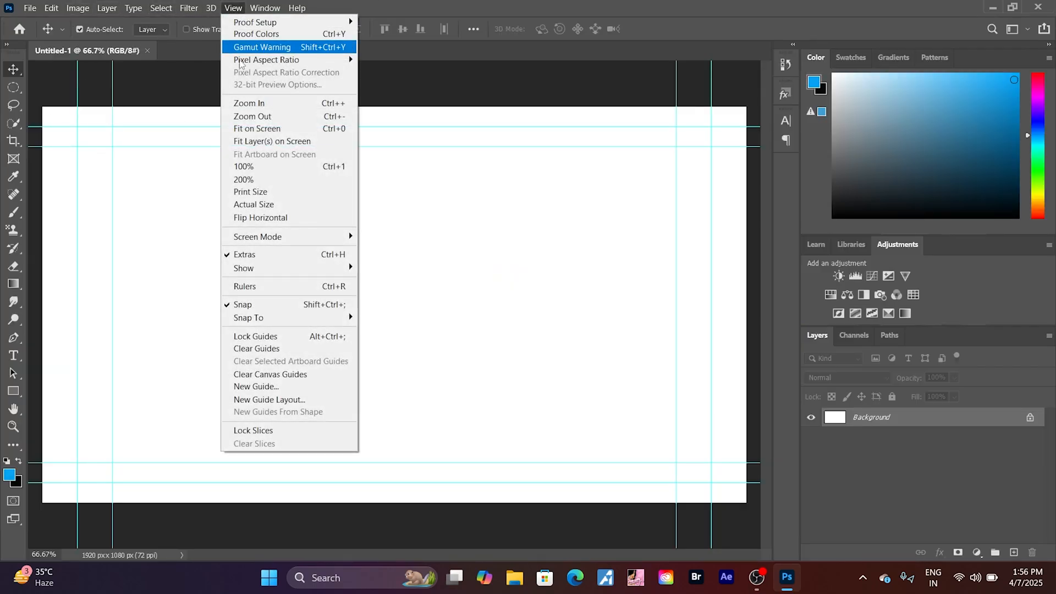
left_click(254, 258)
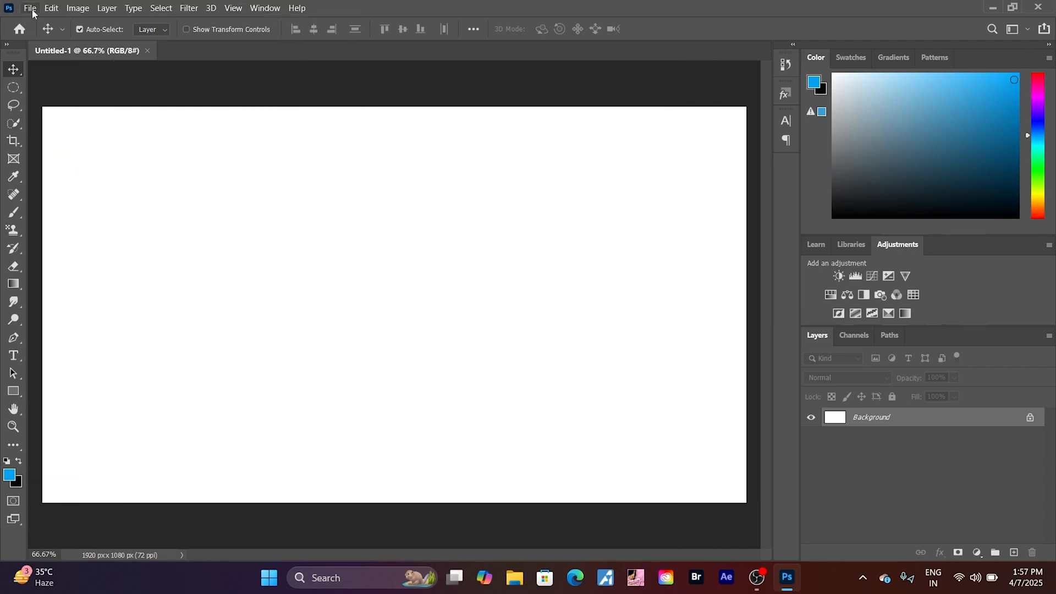
- Fill the Background layer with a dark grey-to-black diamond gradient running diagonally from the upper-left corner past the lower-right corner
left_click(10, 286)
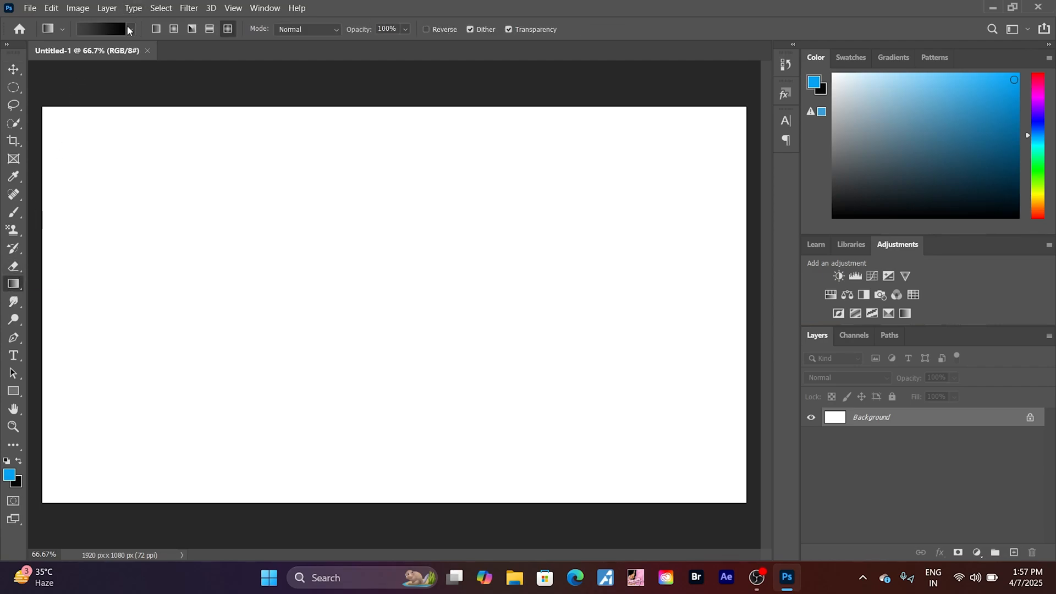
left_click(130, 29)
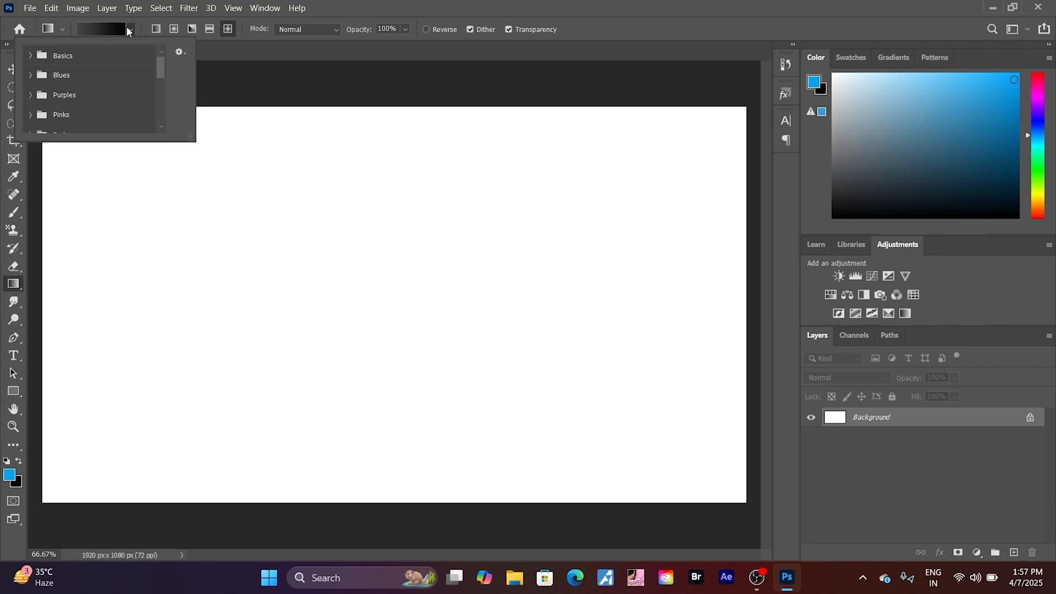
left_click(132, 28)
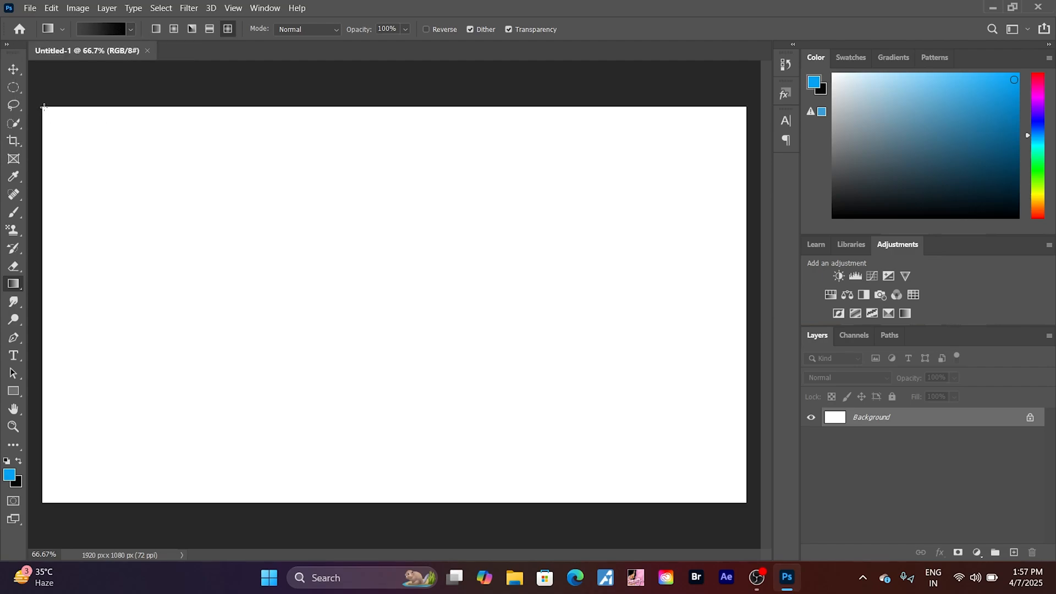
left_click_drag(44, 106, 775, 516)
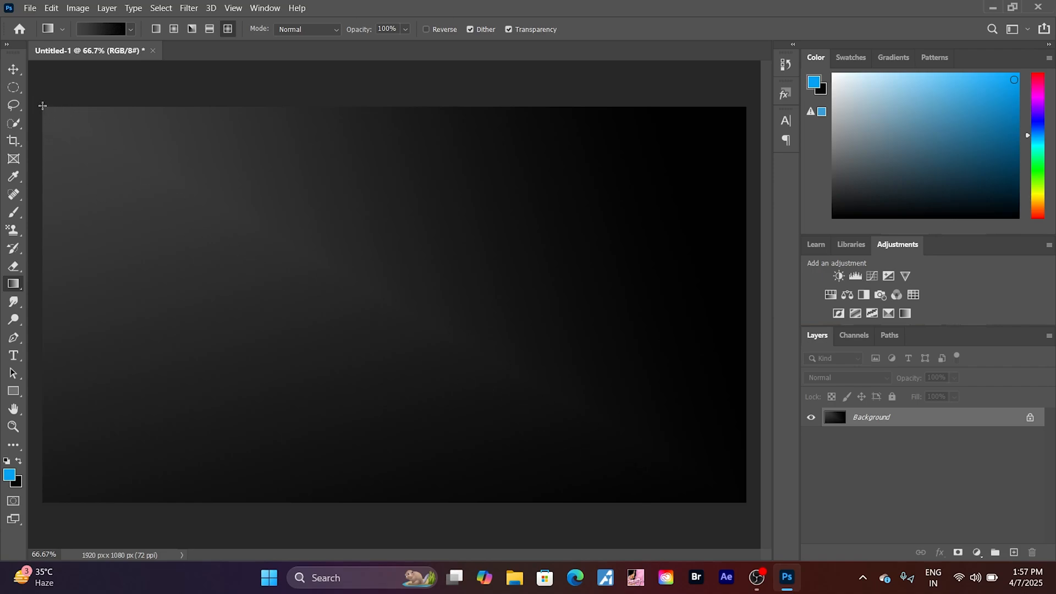
- Add a new layer and embed the green graph image "1 (30)" from the Desktop's thumbnail resources folder at full canvas size
left_click(31, 9)
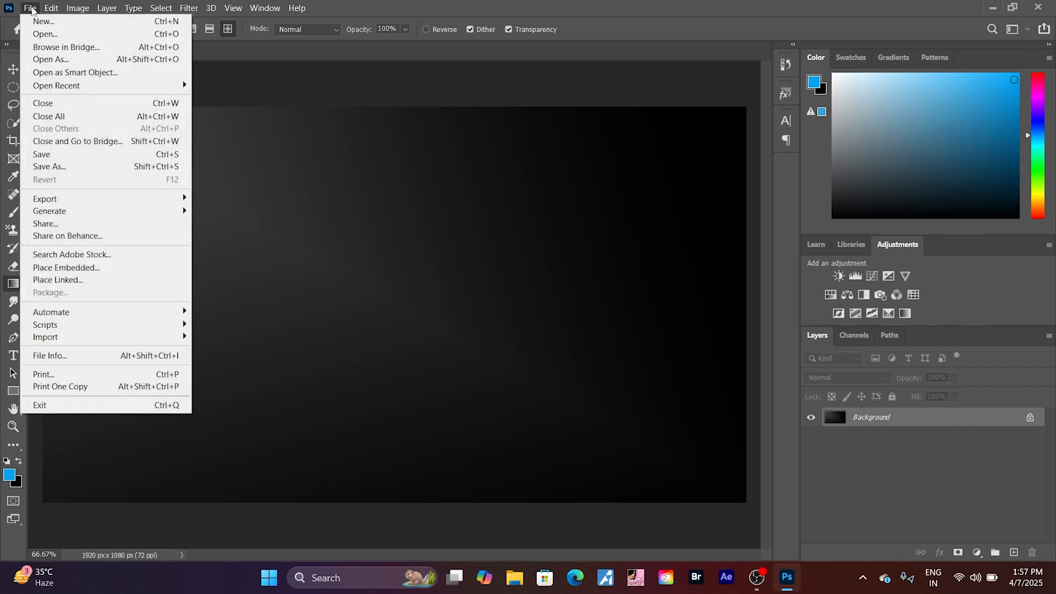
left_click(870, 507)
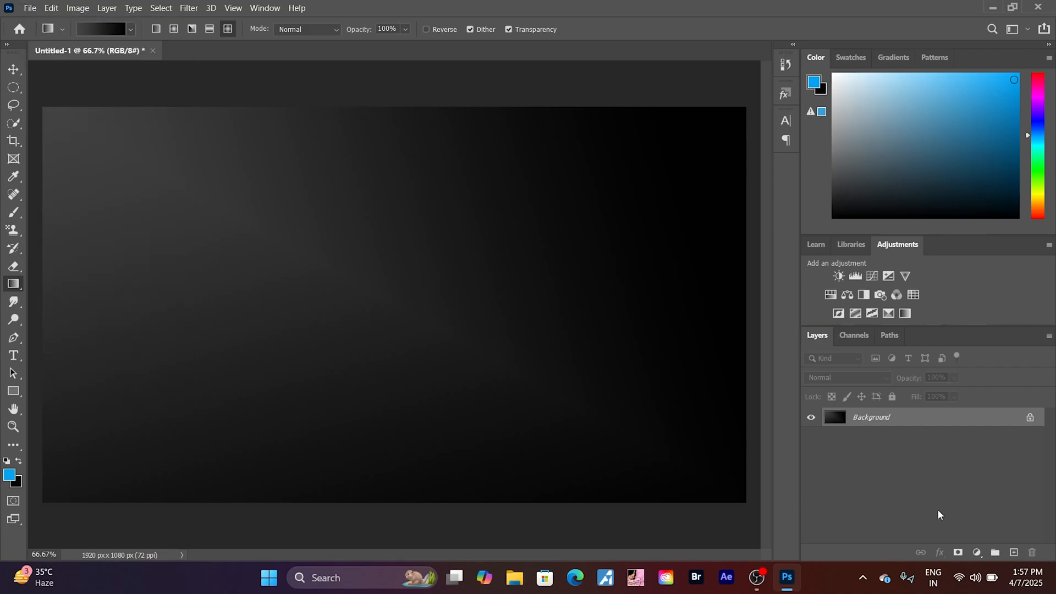
left_click(1014, 553)
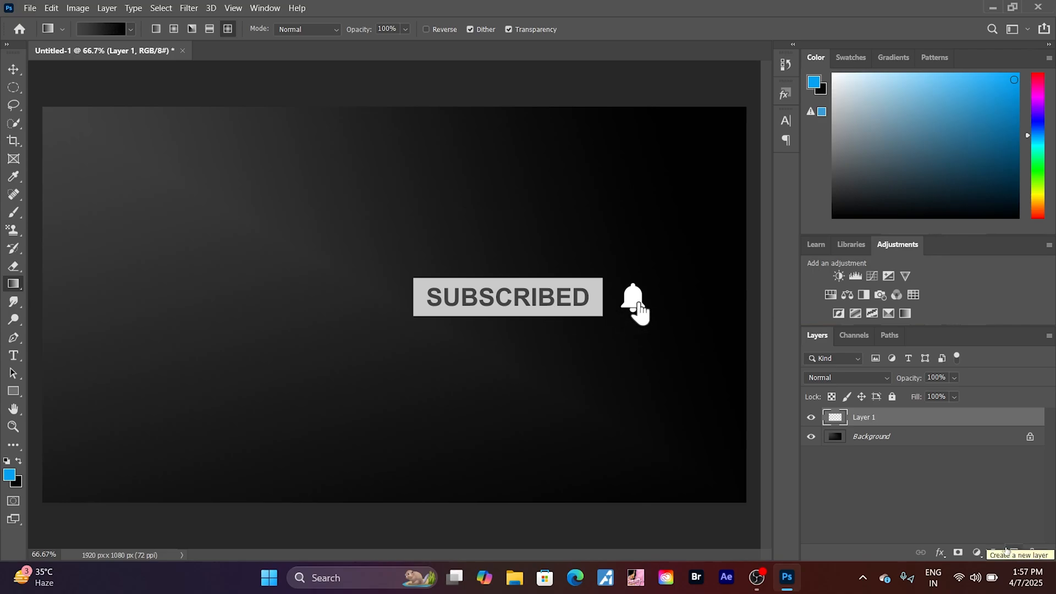
left_click(29, 7)
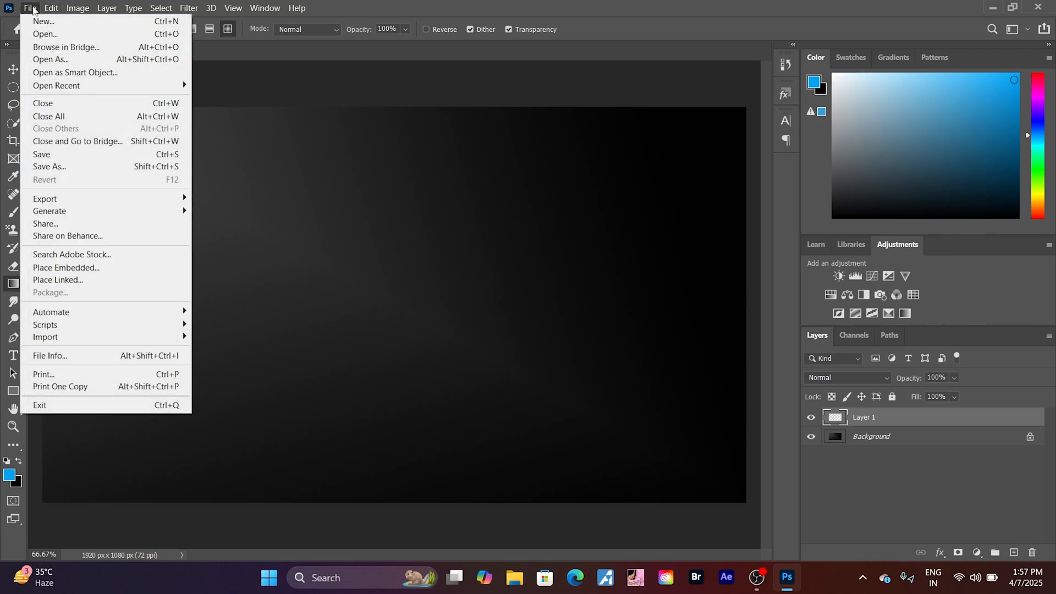
left_click(75, 269)
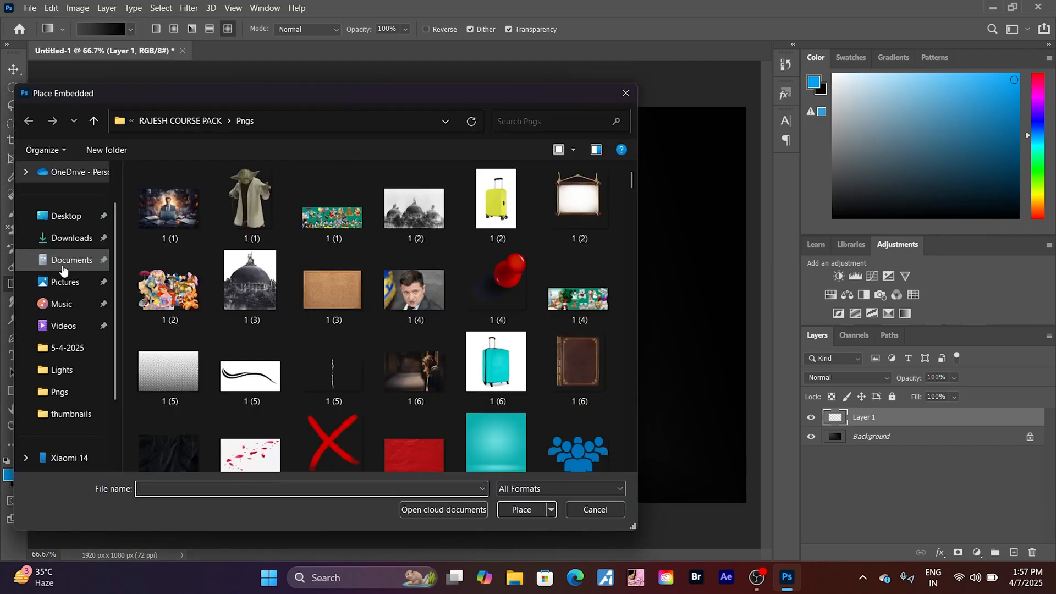
left_click(76, 216)
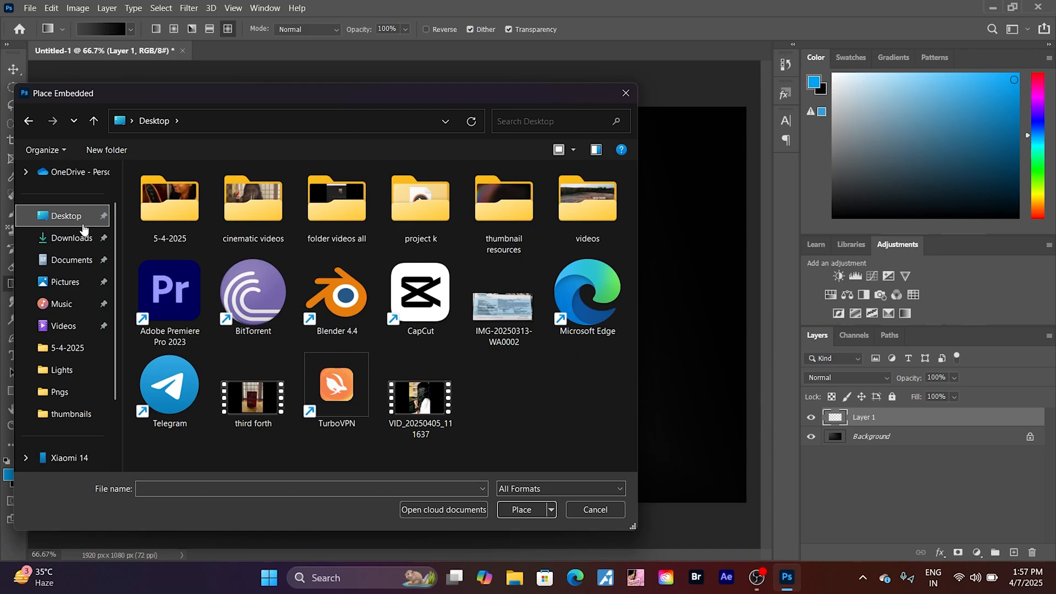
double_click(511, 202)
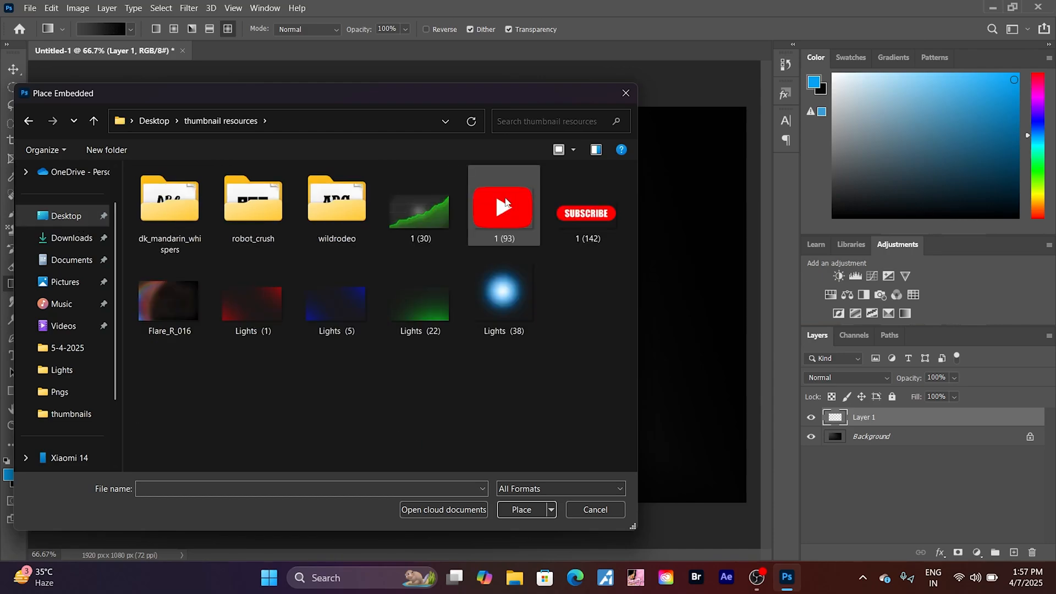
left_click(434, 214)
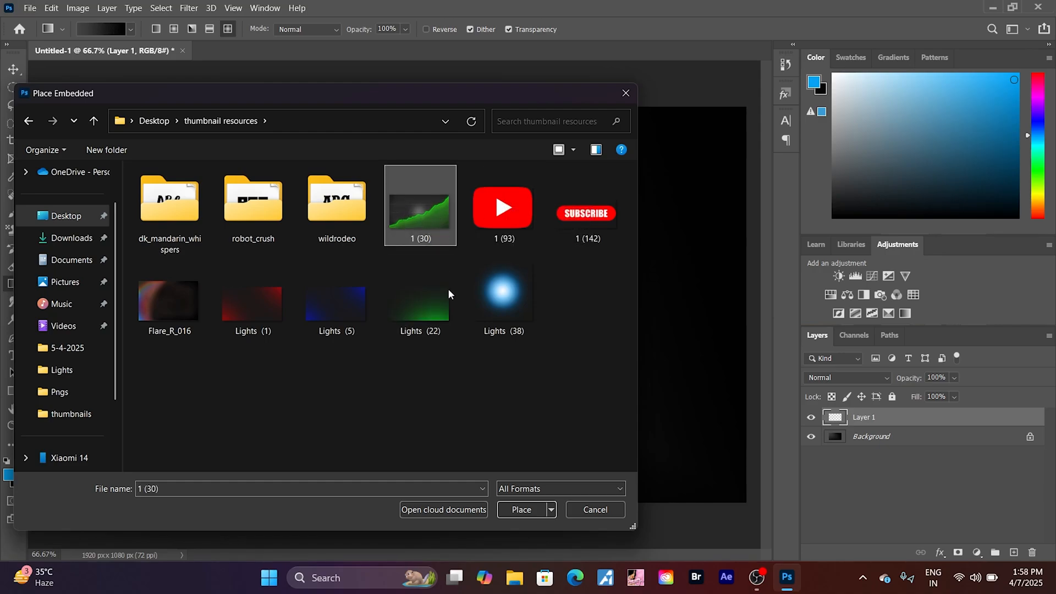
left_click(514, 510)
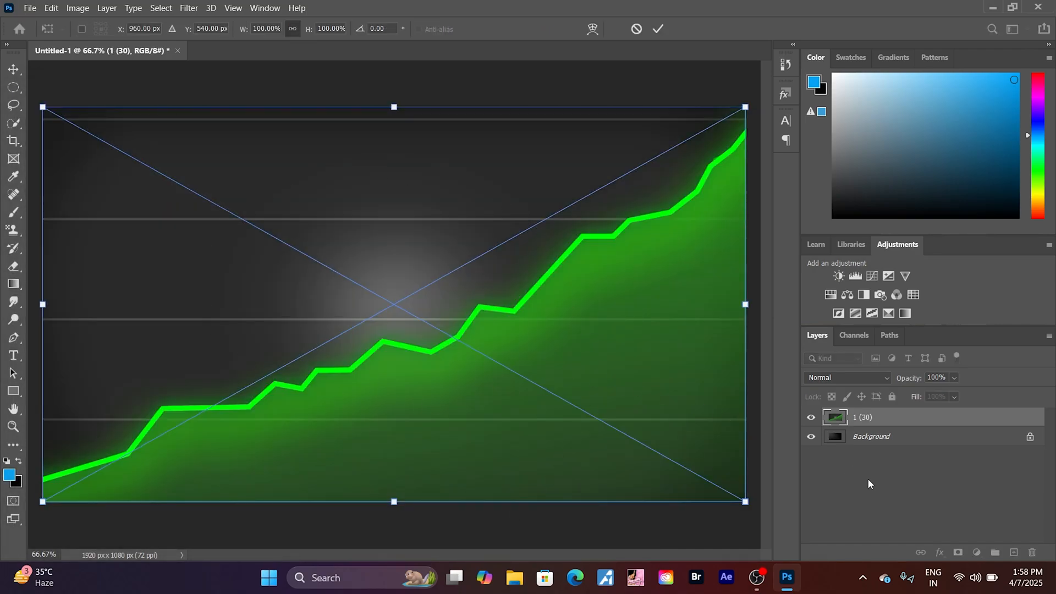
key("Return")
key("g")
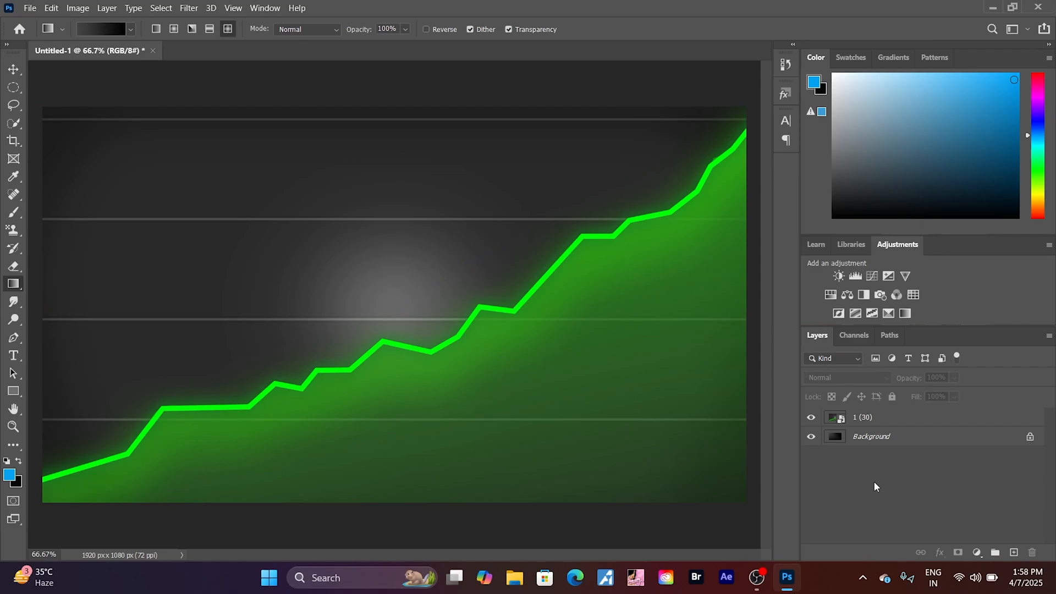
- Add a new layer and embed the portrait IMG_20250324_165146 from the "my edited images" folder in Pictures > thumbnails
left_click(1015, 552)
left_click(29, 8)
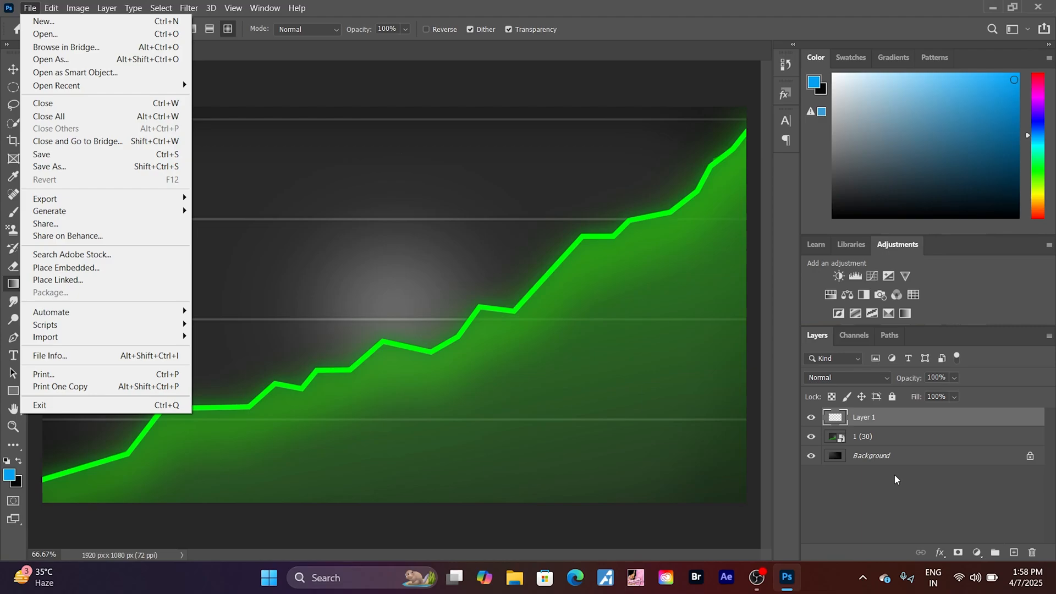
left_click(51, 270)
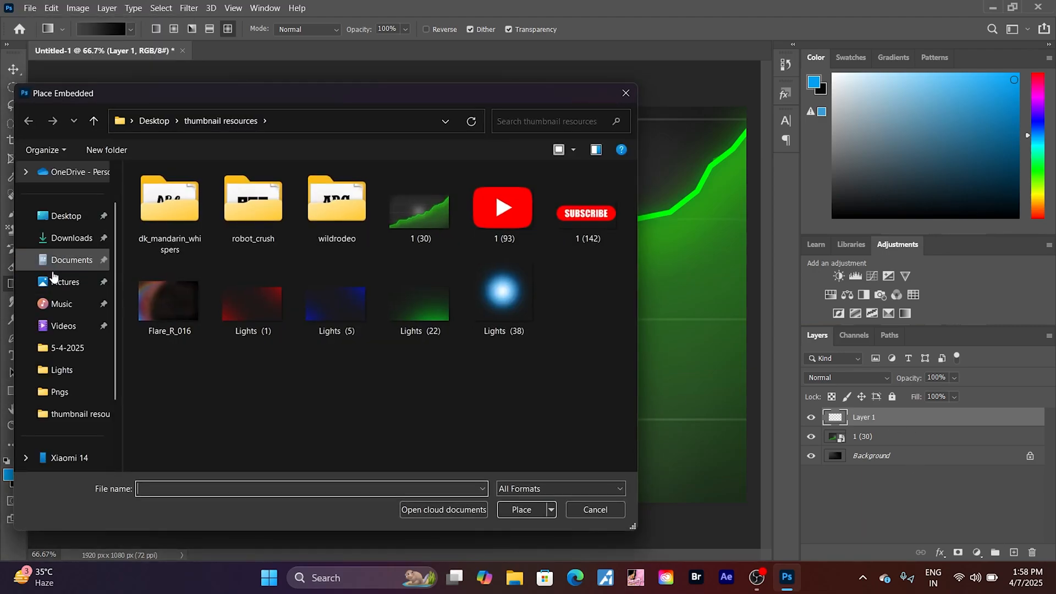
left_click(60, 283)
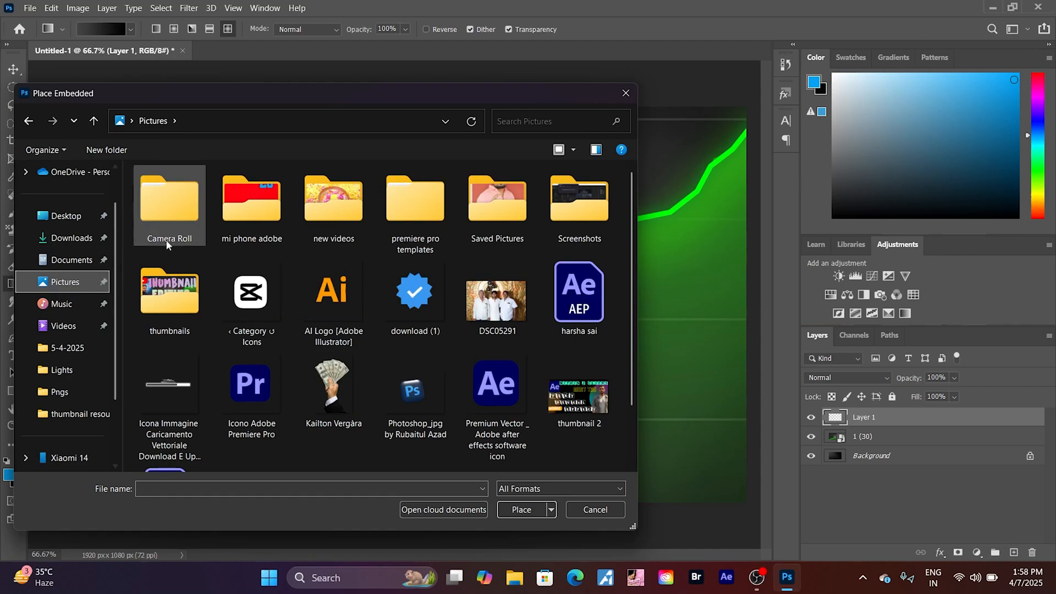
double_click(168, 290)
double_click(162, 202)
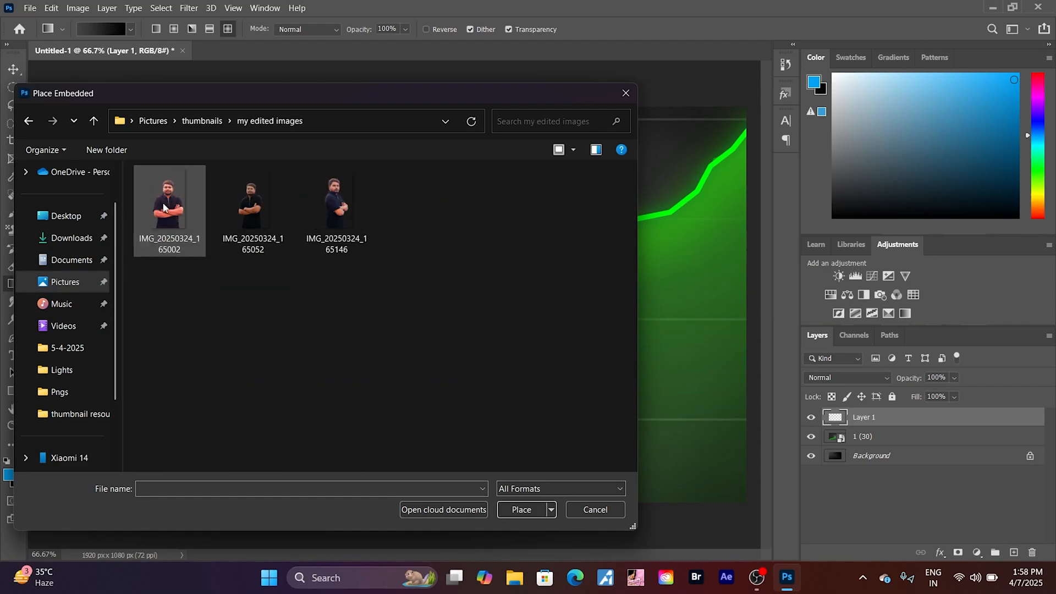
left_click(346, 208)
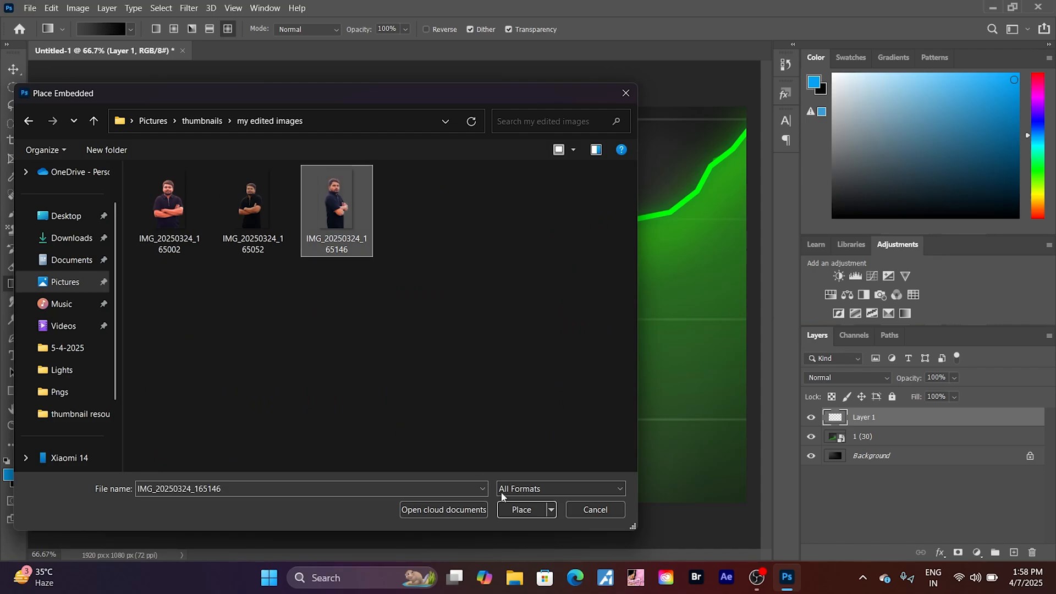
left_click(521, 505)
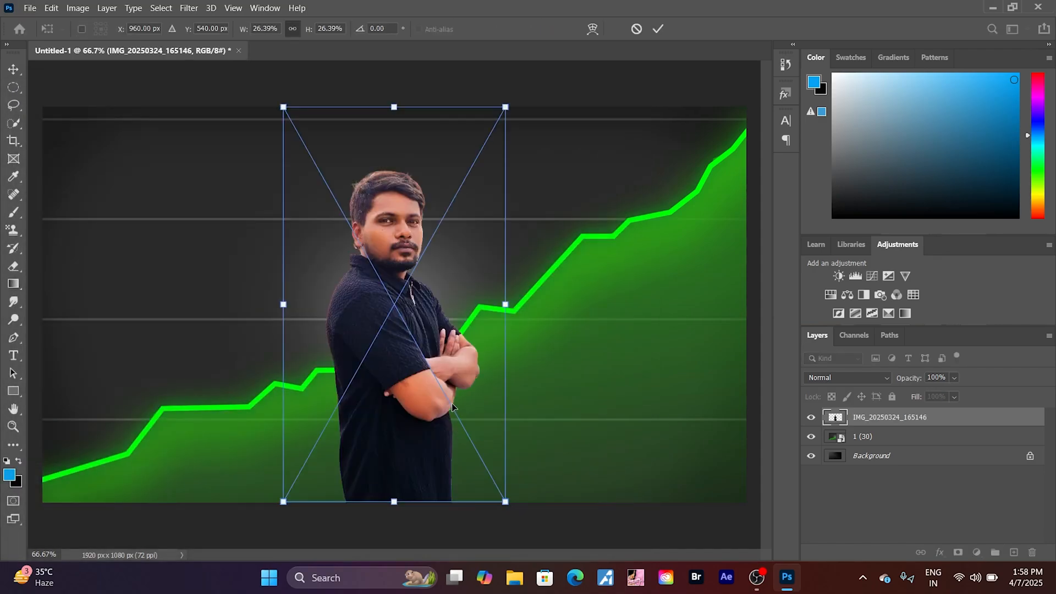
- Move the placed portrait to the left edge of the canvas and commit the placement
left_click_drag(452, 406, 177, 411)
left_click(845, 538)
key("g")
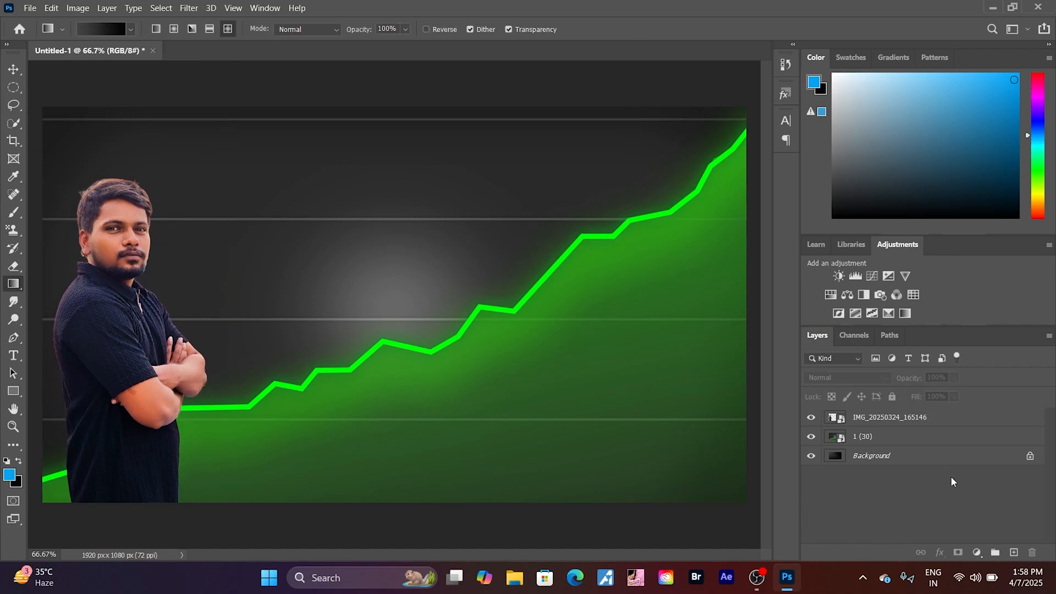
- Add a new layer and embed the blue glow image "Lights (38)" from the Desktop's thumbnail resources folder
left_click(1014, 553)
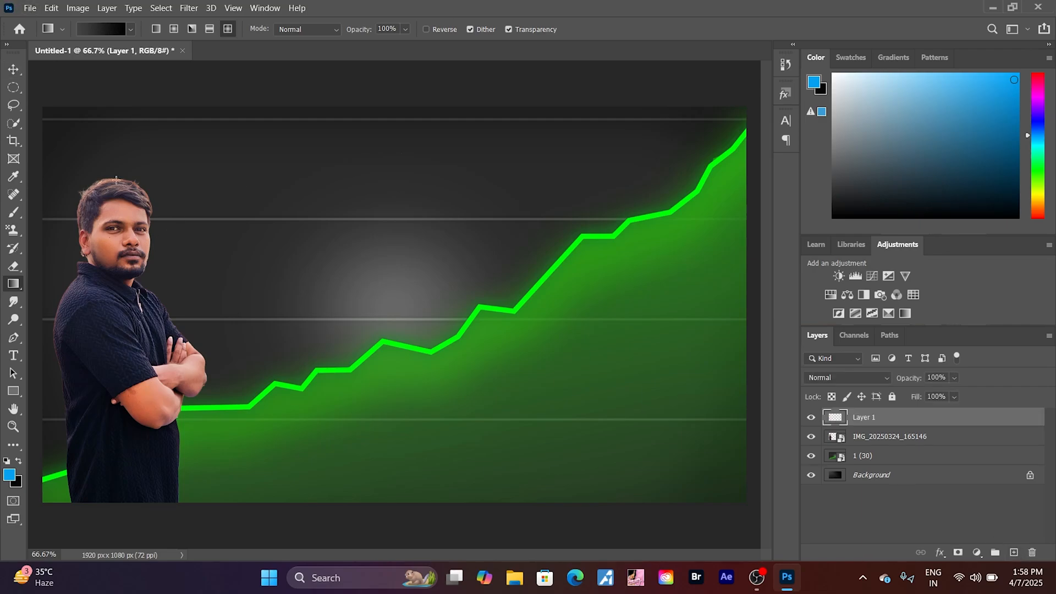
left_click(30, 7)
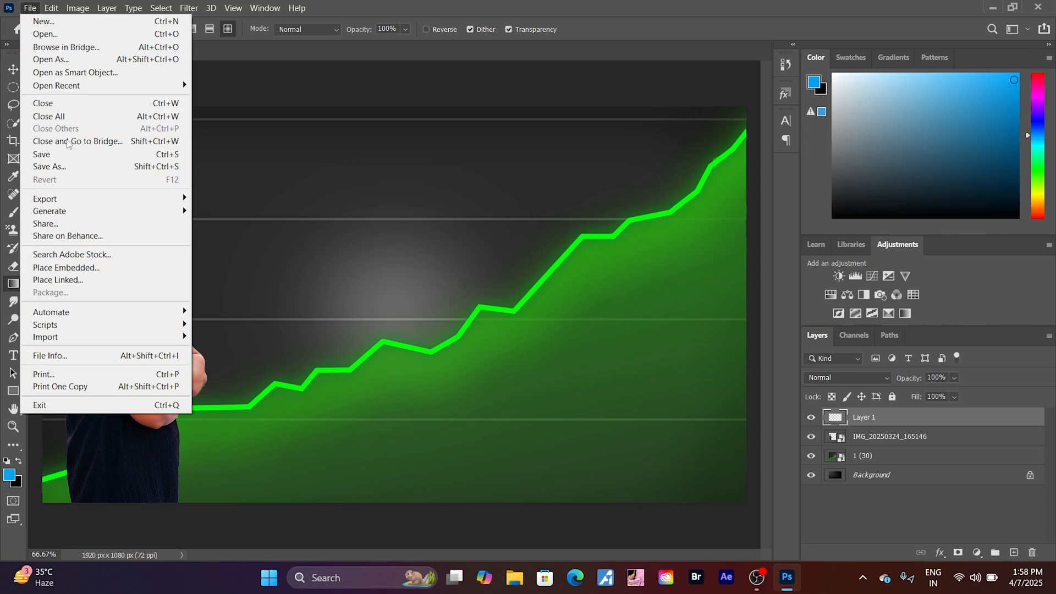
left_click(82, 267)
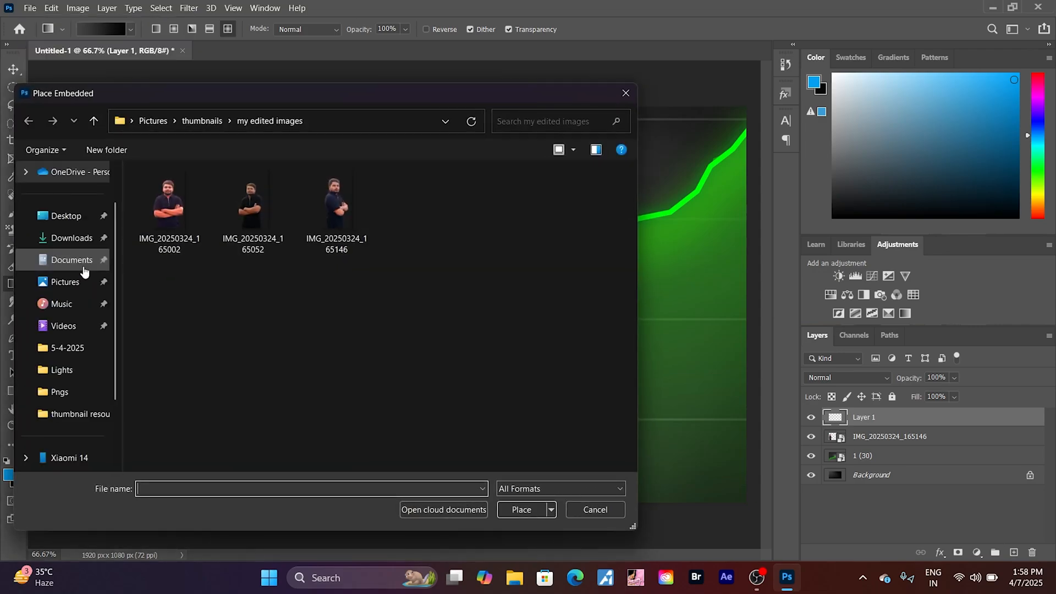
left_click(64, 220)
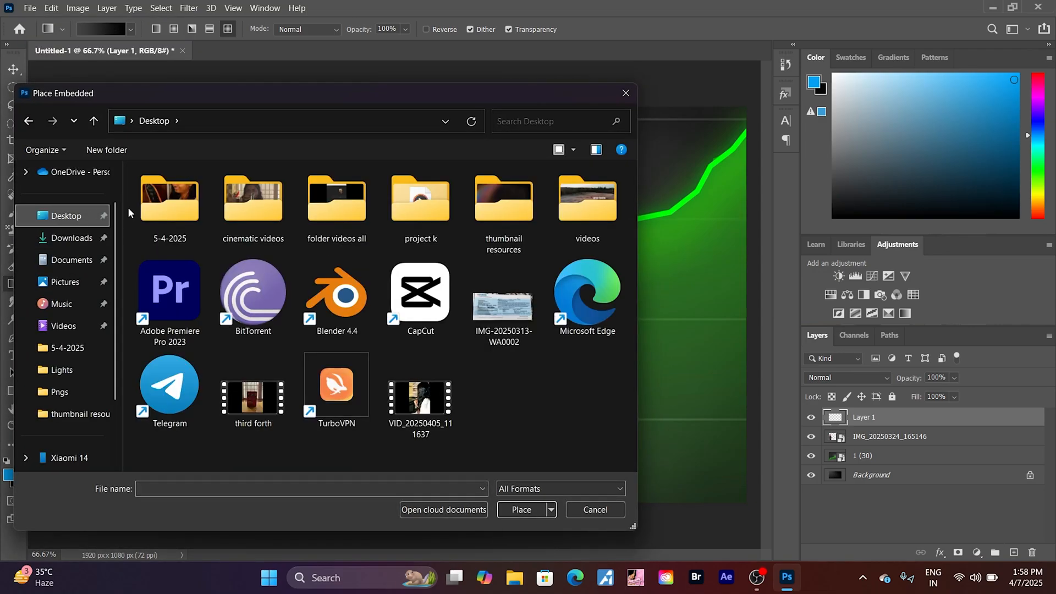
double_click(503, 200)
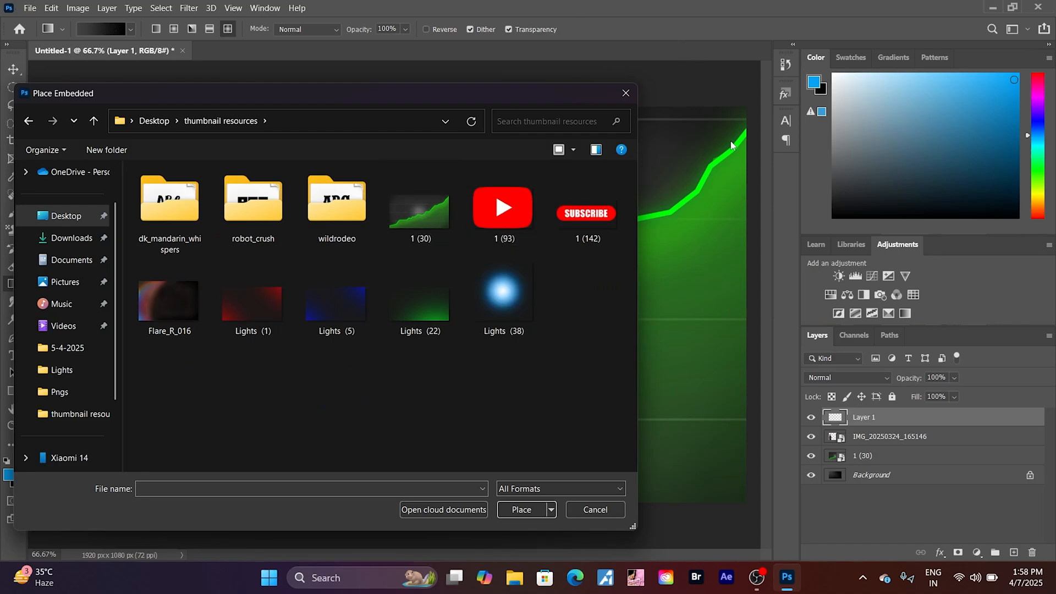
left_click(512, 292)
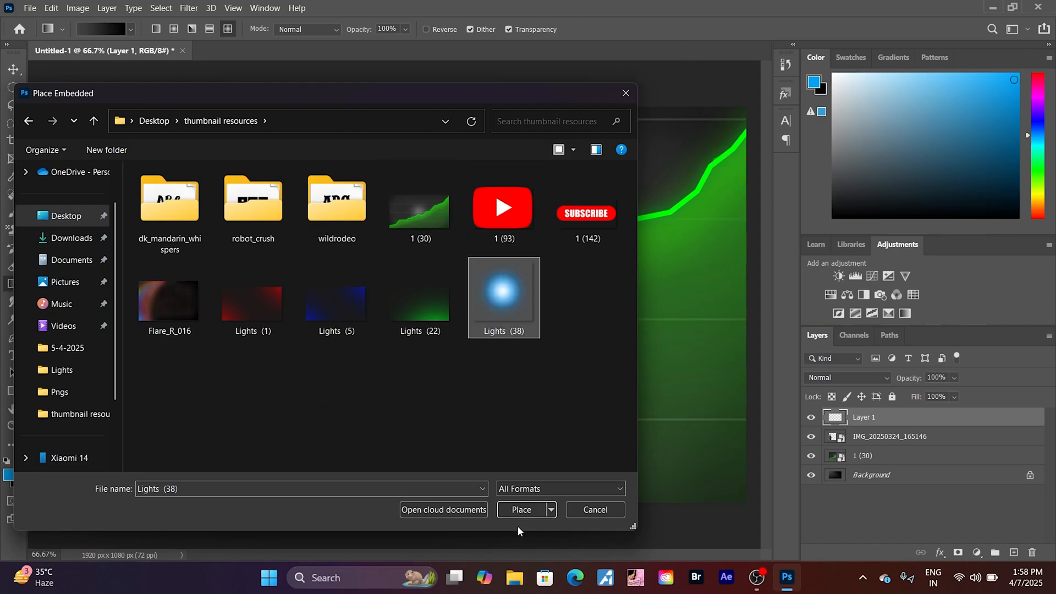
left_click(519, 511)
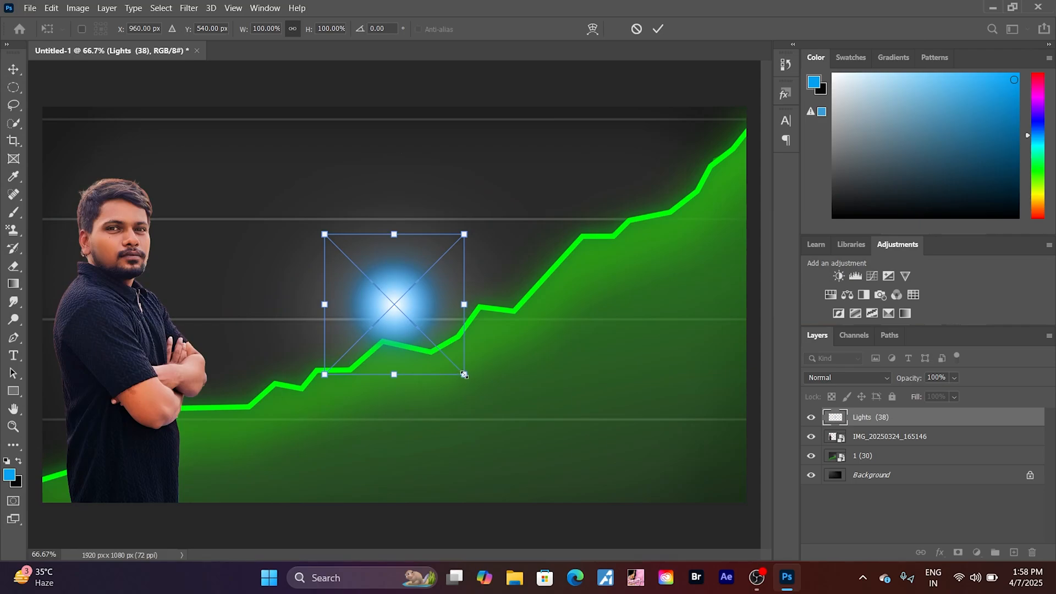
- Scale the blue glow to about 153% and place it just right of the man's head
left_click_drag(464, 374, 539, 447)
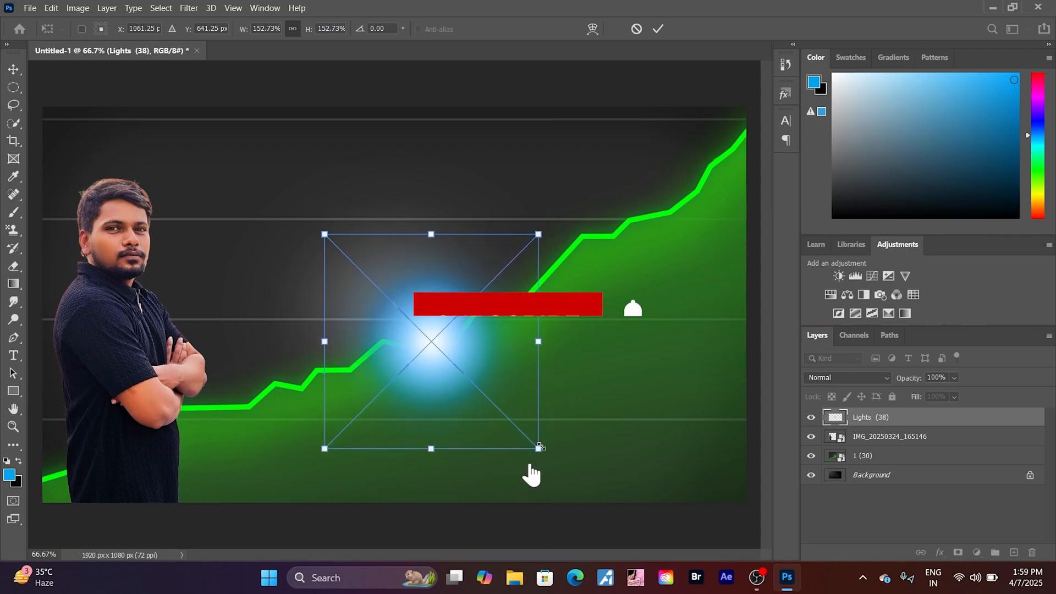
left_click_drag(453, 335, 243, 217)
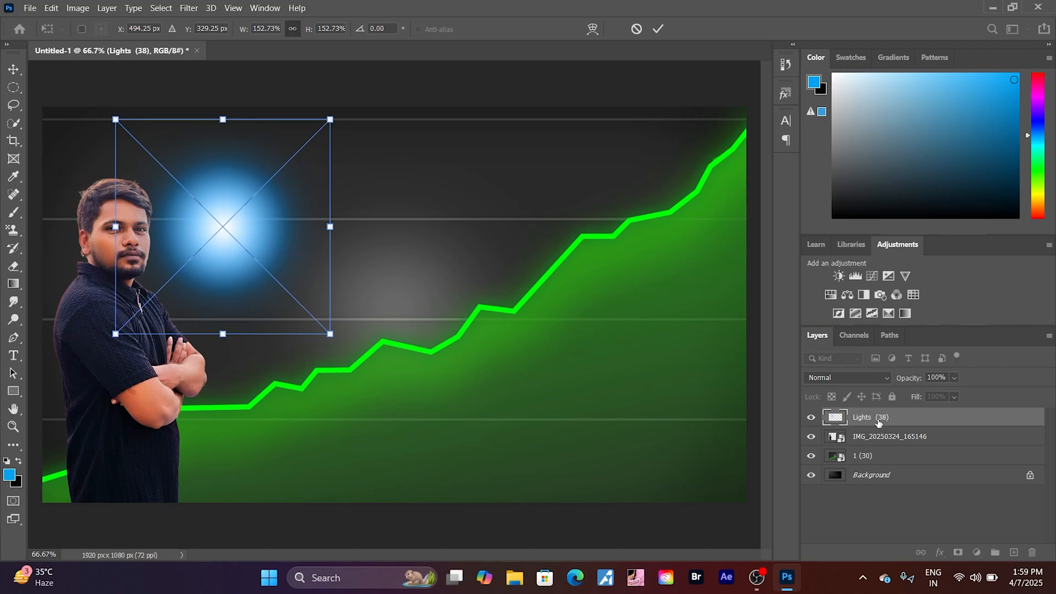
key("Return")
key("g")
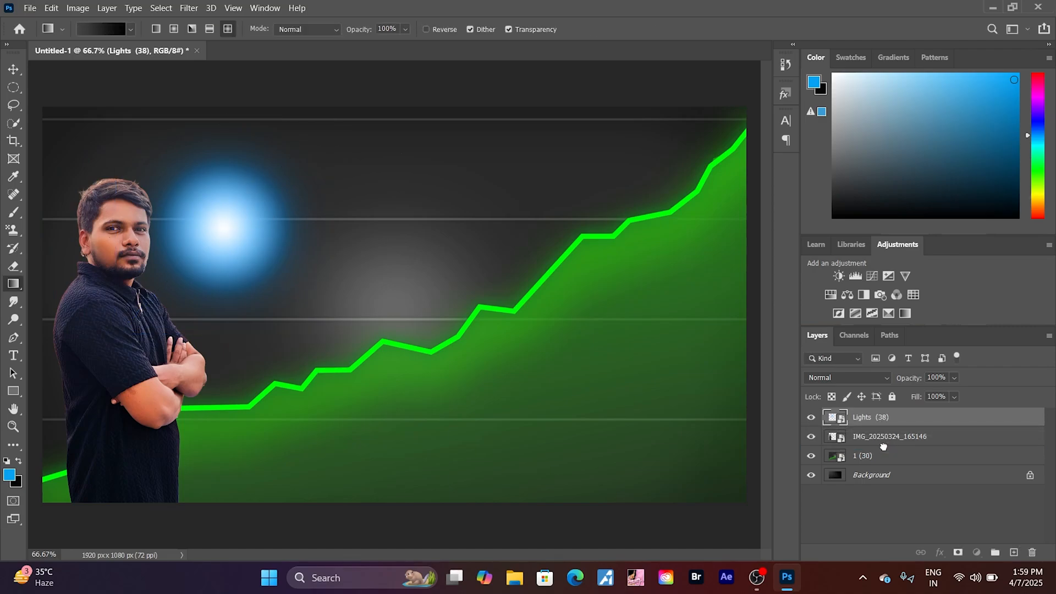
- Move the blue glow layer "Lights (38)" directly beneath the portrait layer in the layer stack
left_click_drag(883, 447, 883, 447)
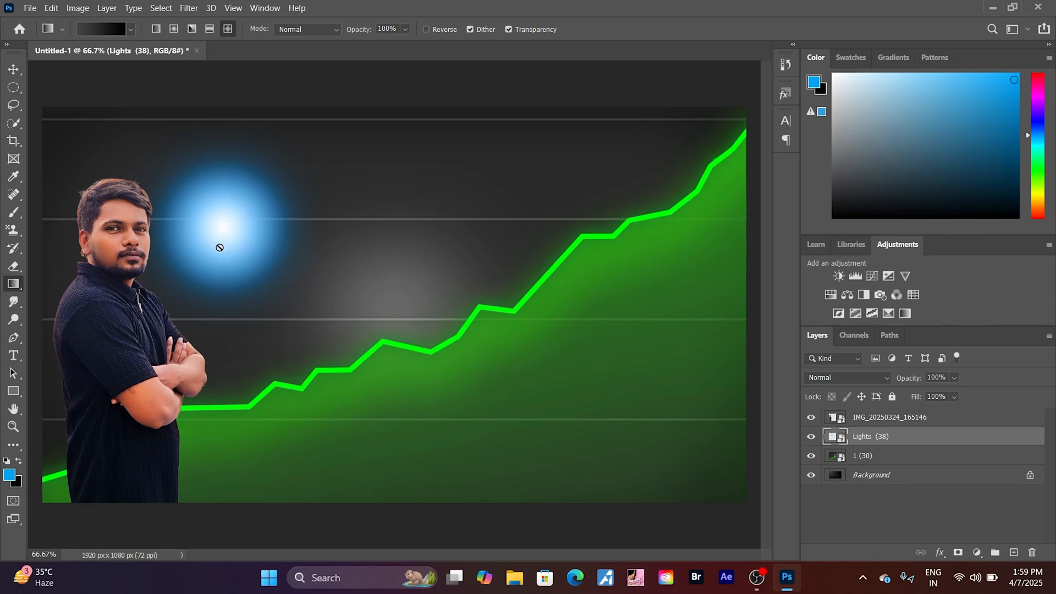
left_click(243, 240)
left_click(535, 225)
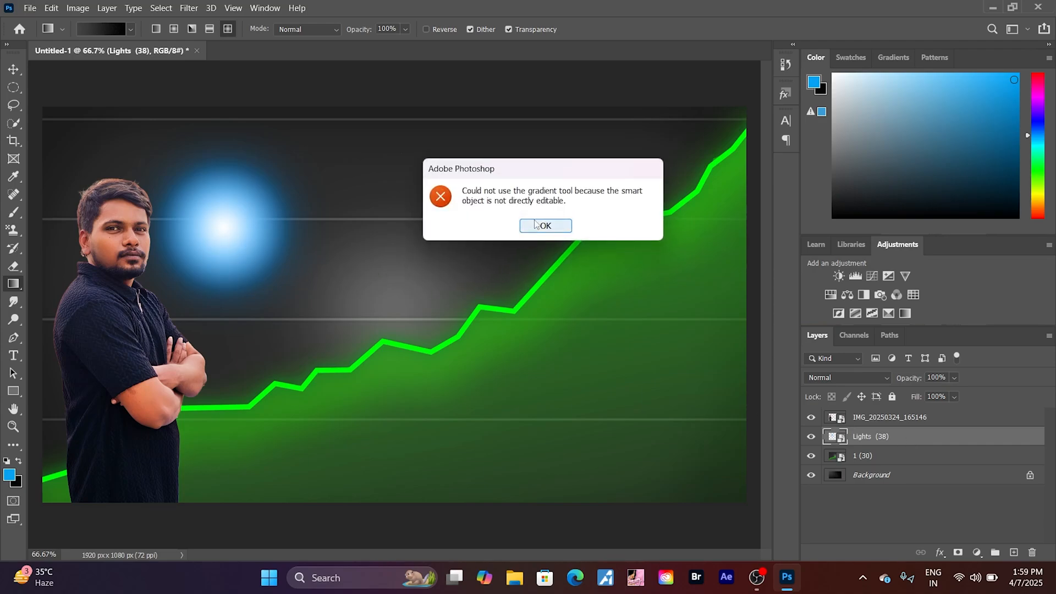
- Scale the blue glow to about 258%, centre it behind the man's head and shoulders, and add a new layer above it
left_click(12, 67)
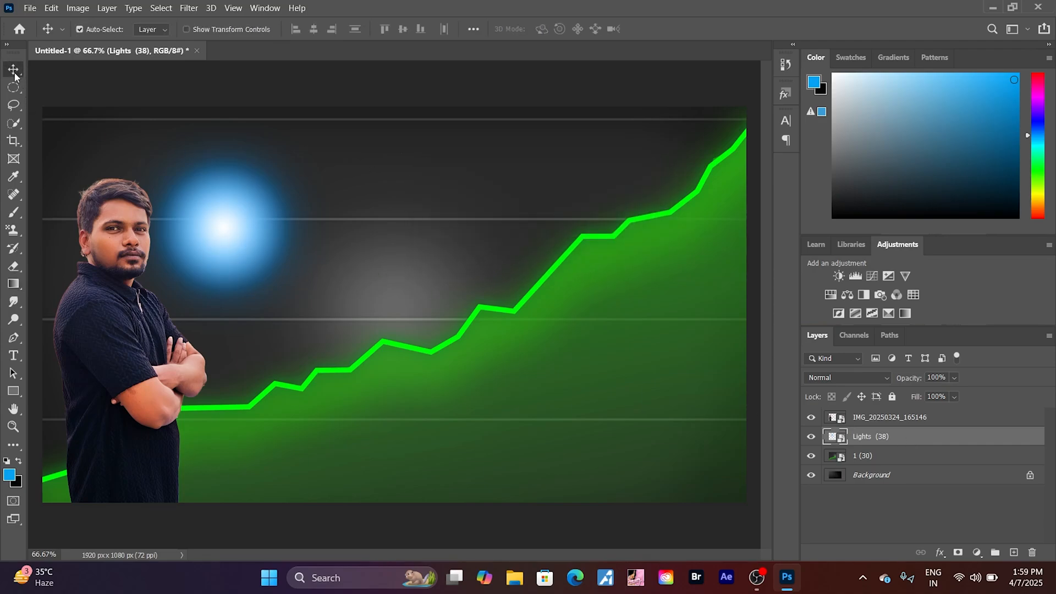
left_click_drag(223, 229, 302, 269)
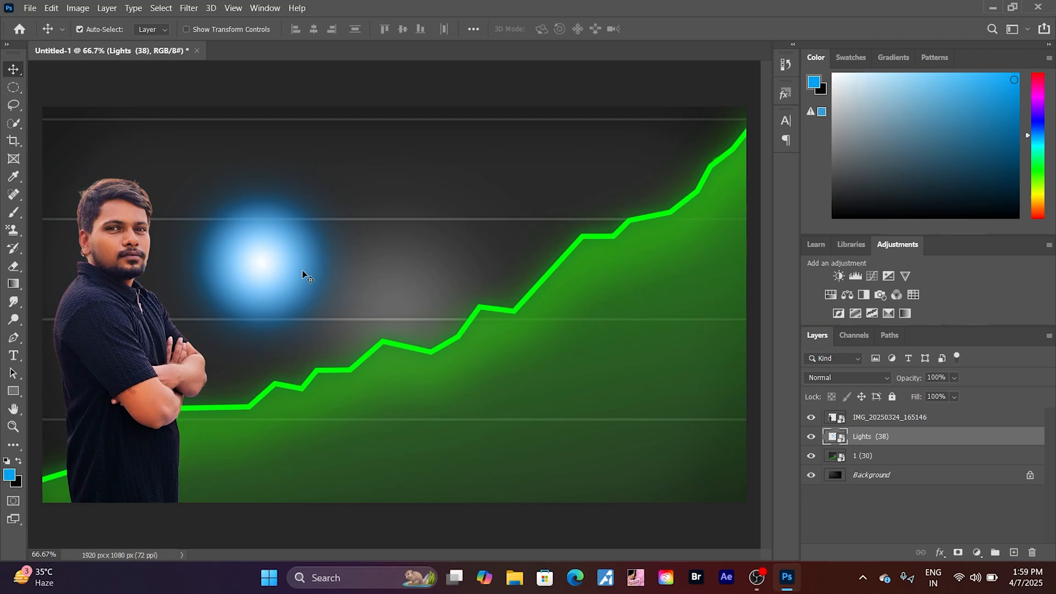
key("ctrl+t")
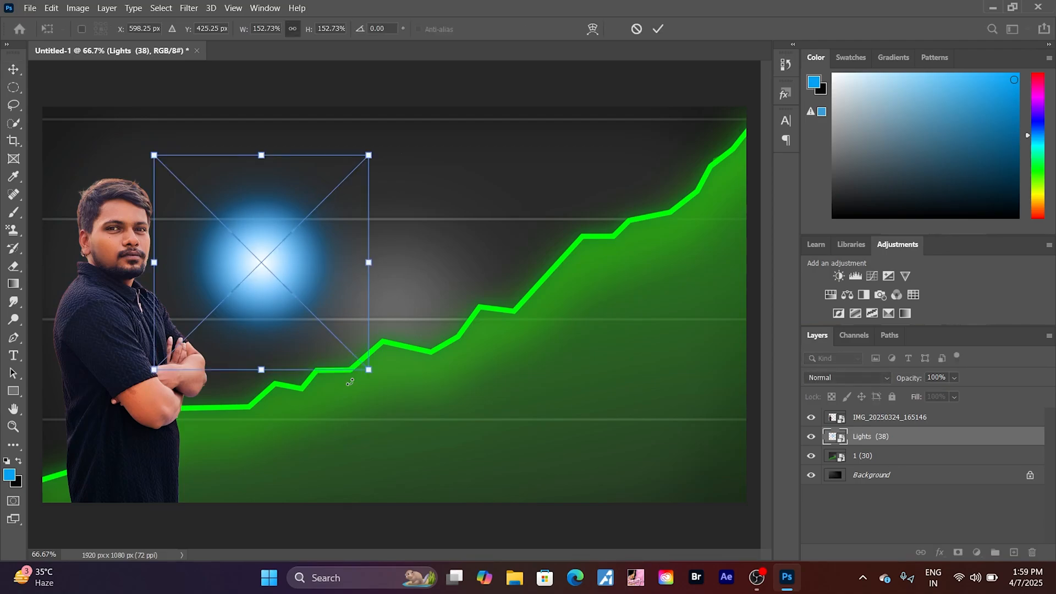
left_click_drag(369, 372, 507, 532)
left_click_drag(363, 327, 146, 265)
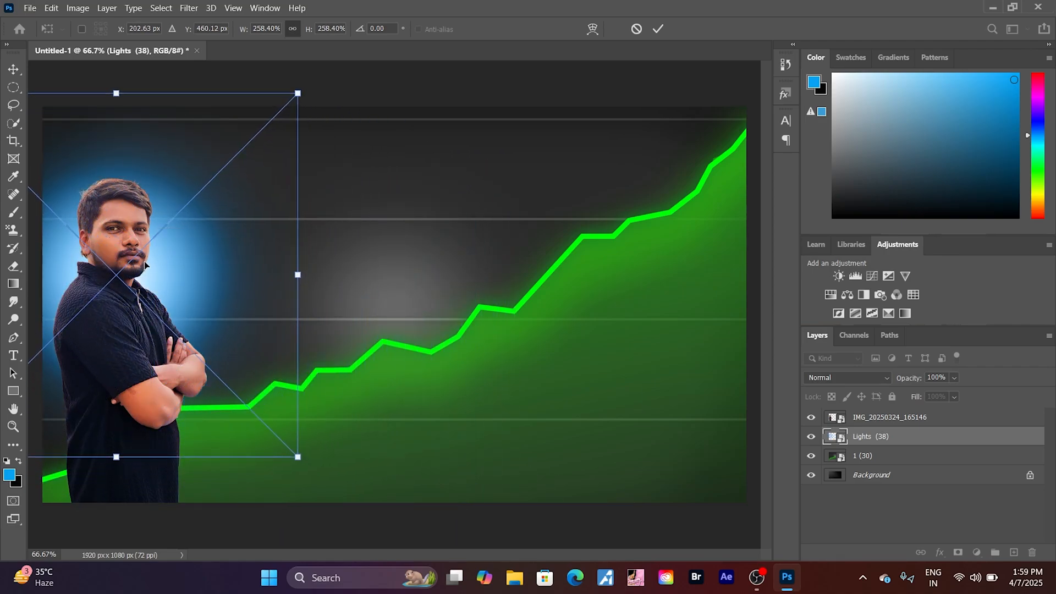
left_click(957, 444)
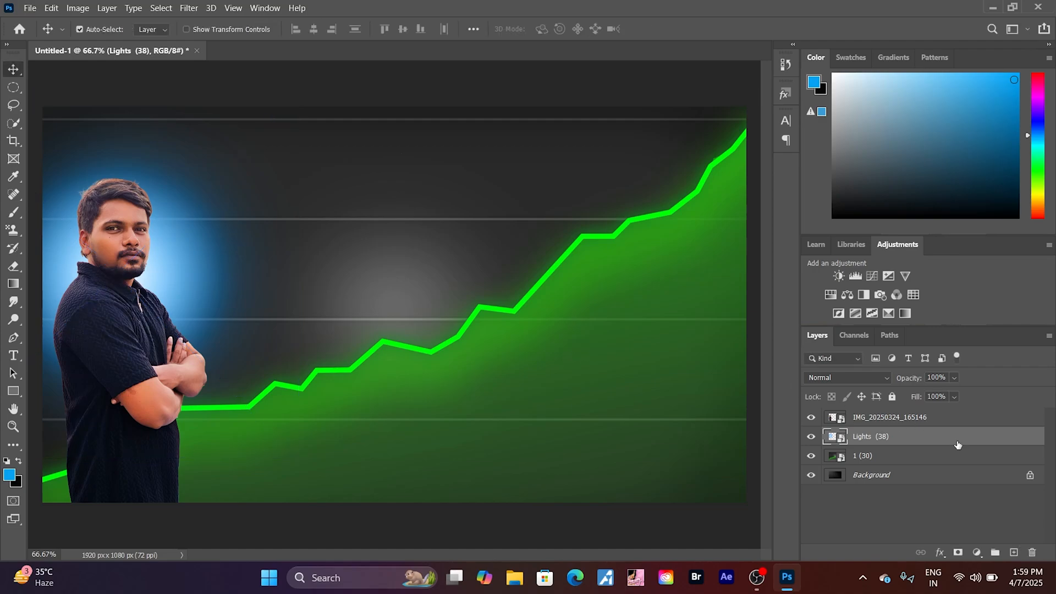
left_click(1015, 553)
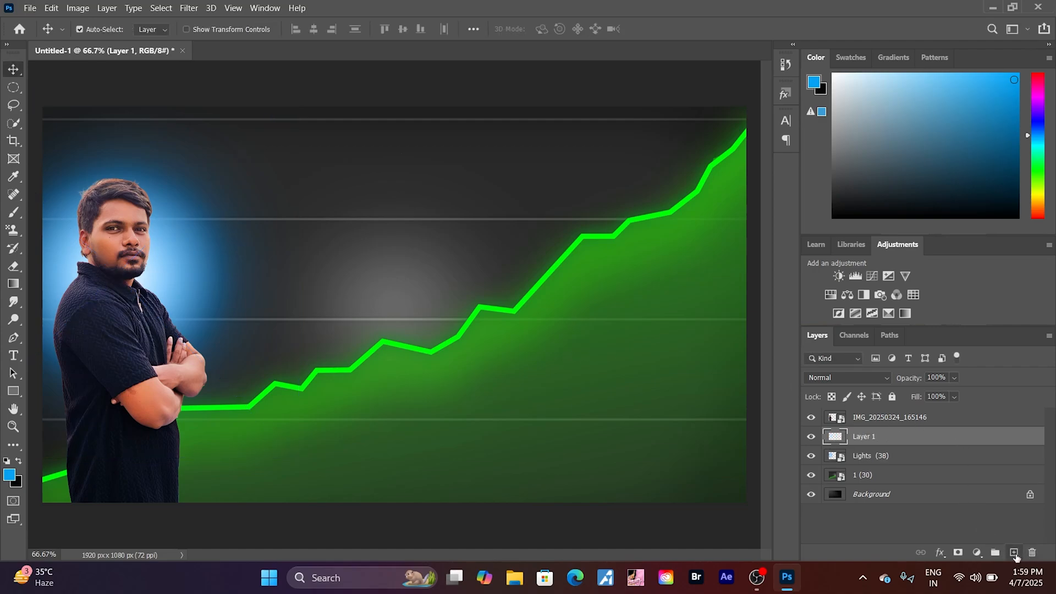
left_click(30, 8)
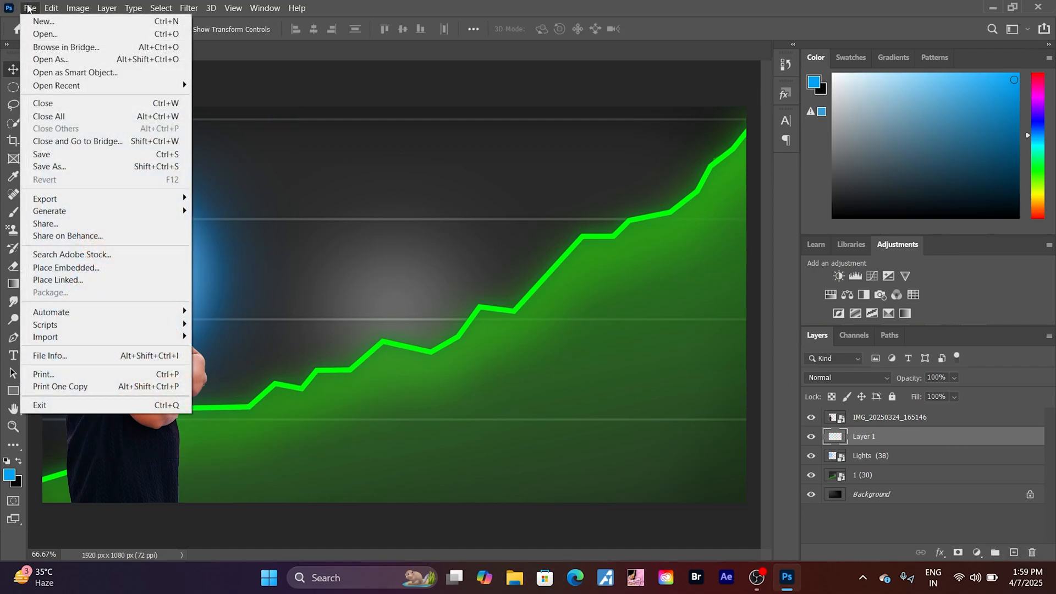
left_click(83, 268)
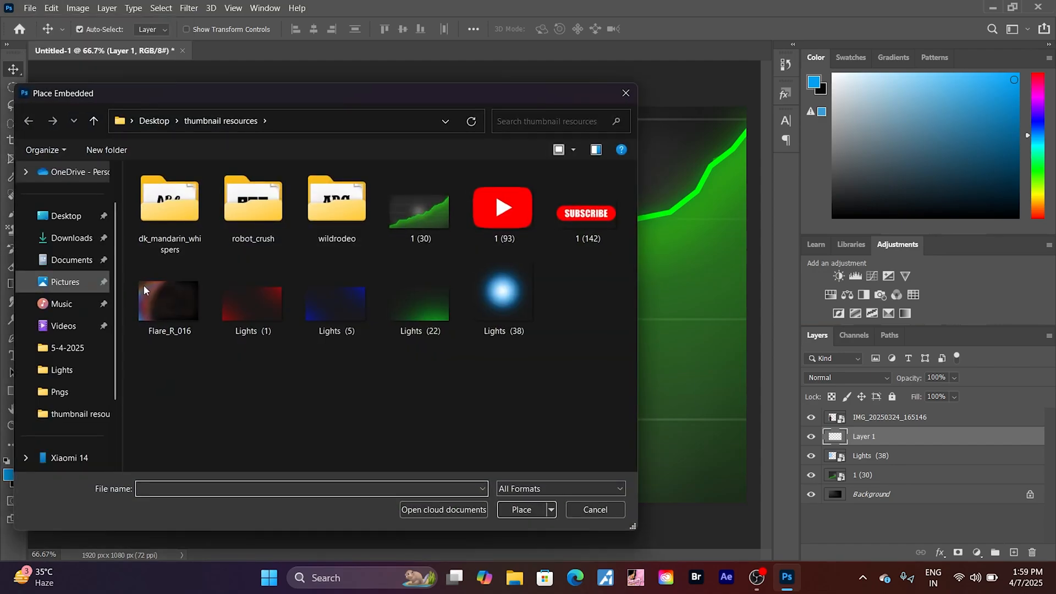
left_click(237, 303)
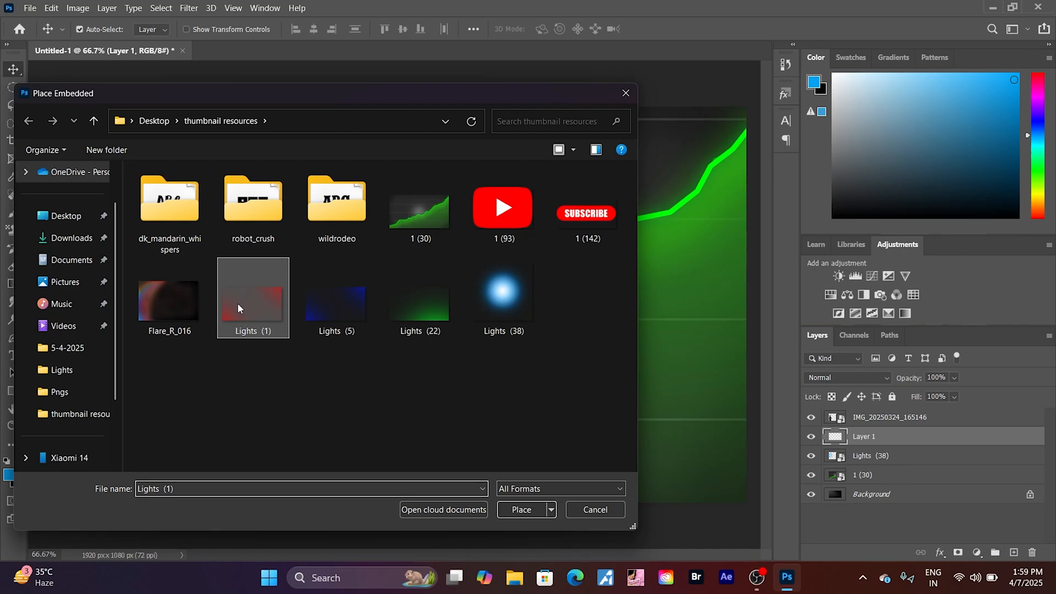
left_click(511, 509)
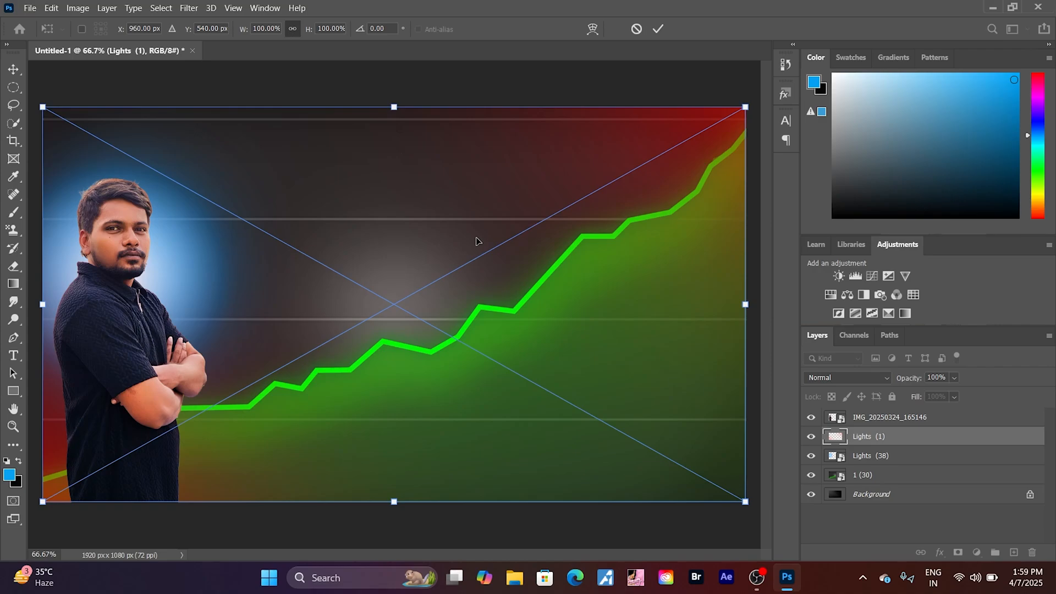
key("Escape")
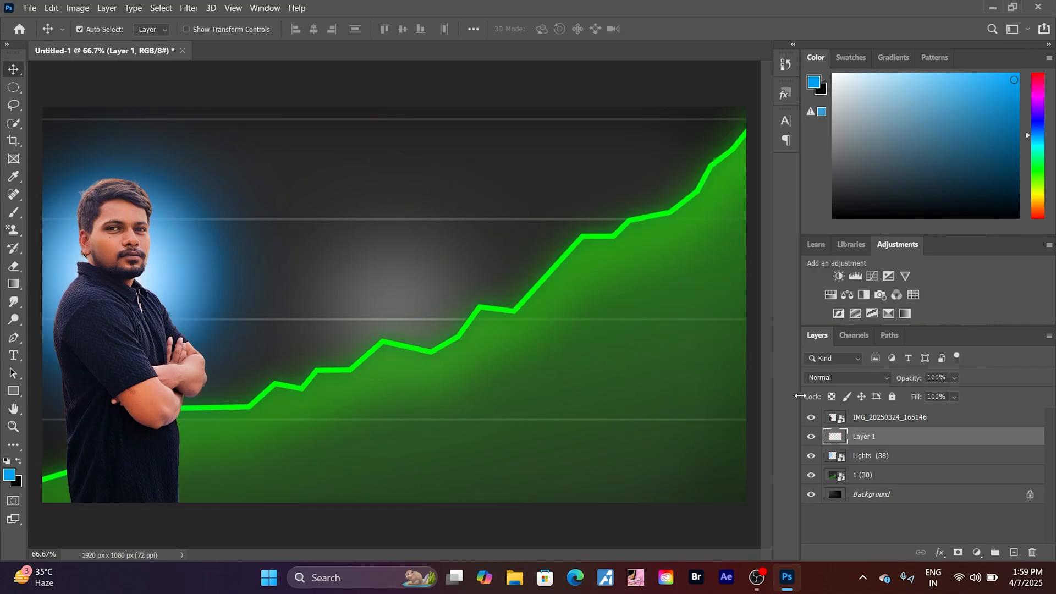
- Embed the blue light image "Lights (5)" from the thumbnail resources folder at full canvas size, and add a new layer above it
left_click(30, 8)
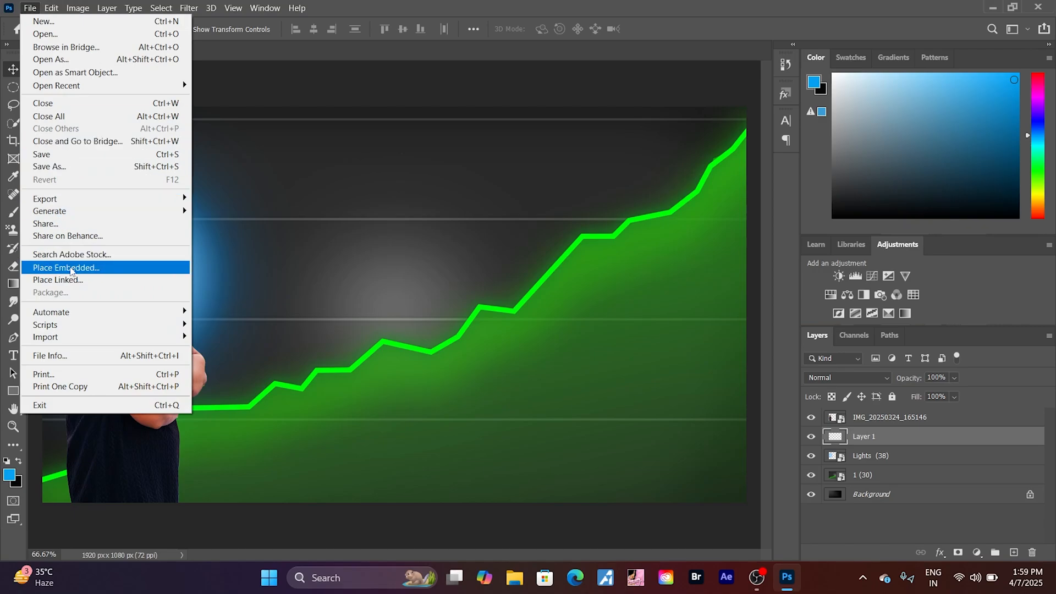
left_click(68, 267)
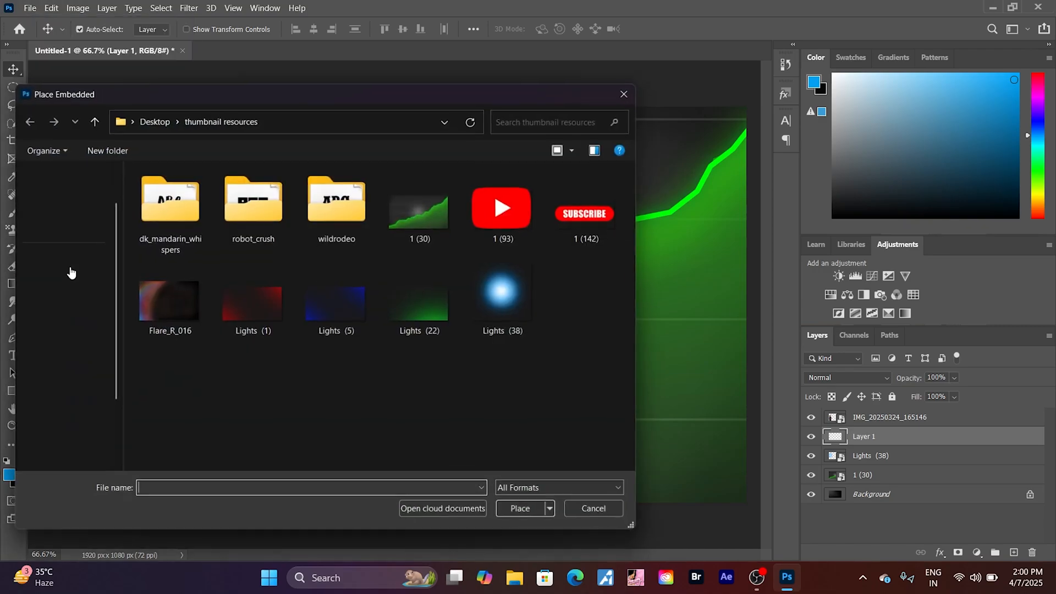
left_click(325, 308)
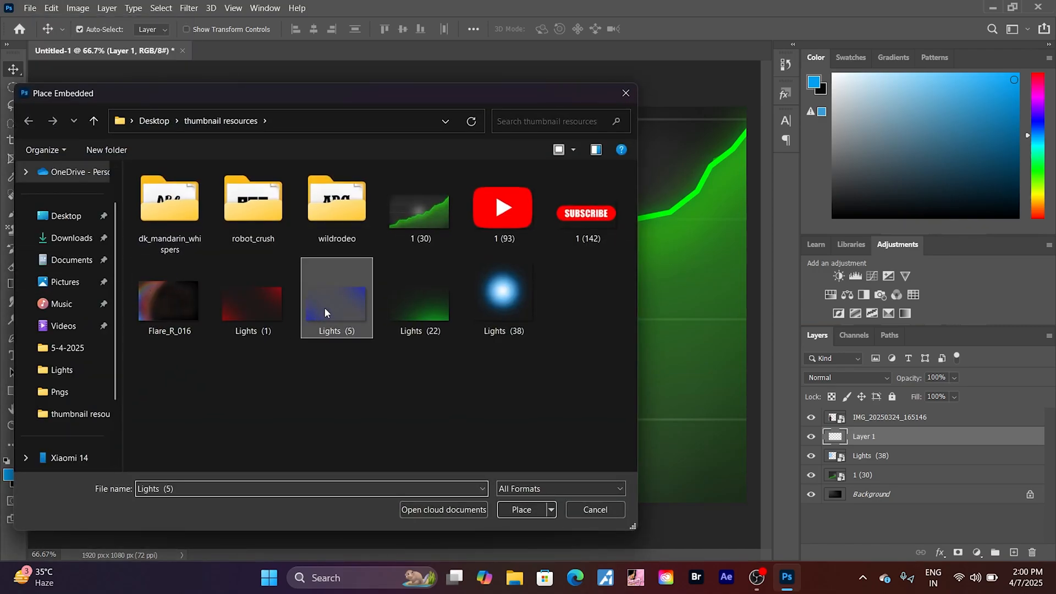
left_click(516, 510)
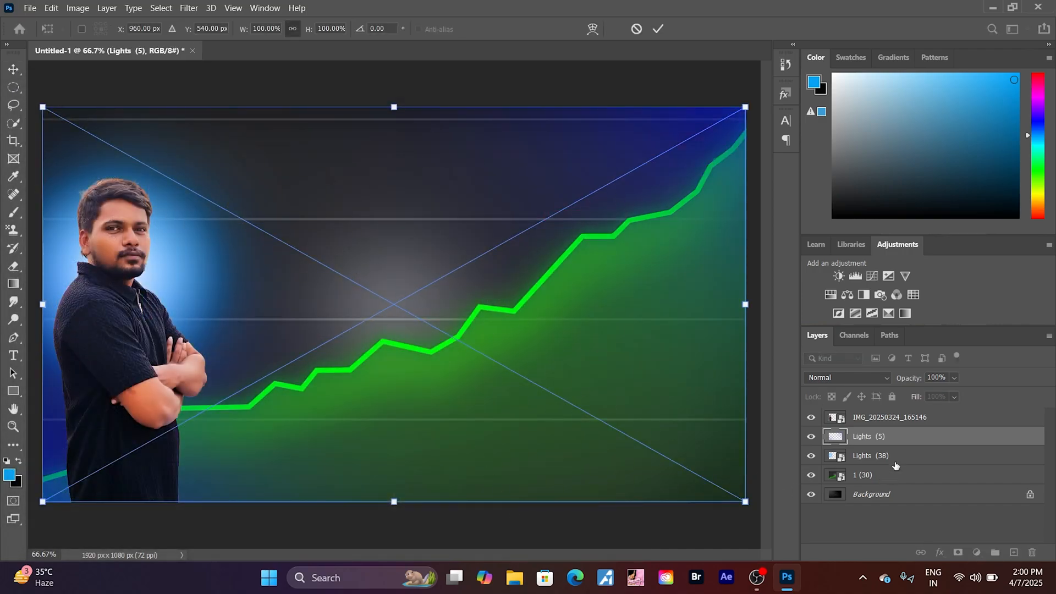
key("Return")
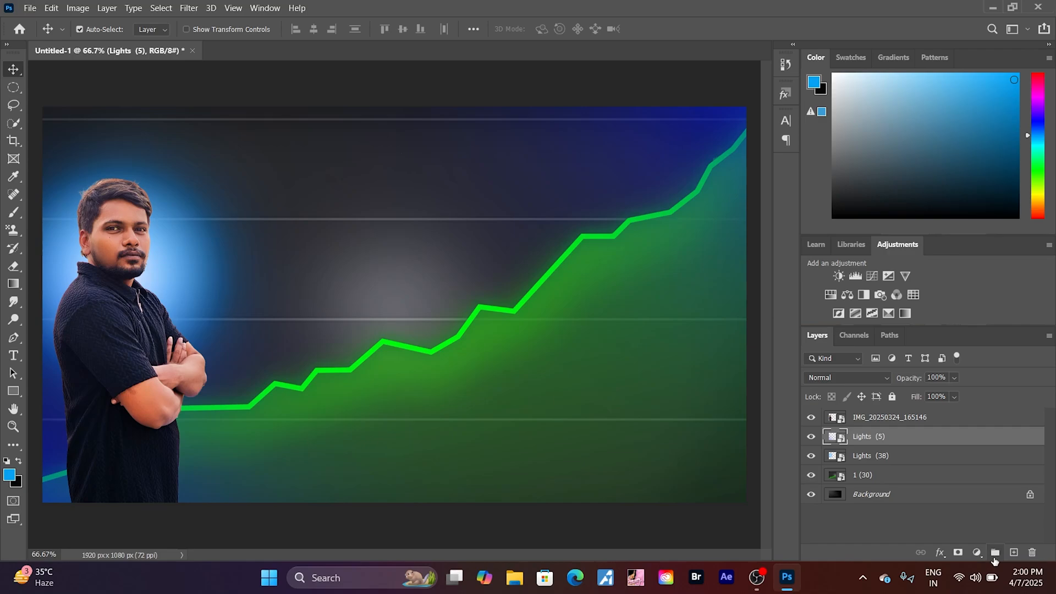
left_click(1013, 552)
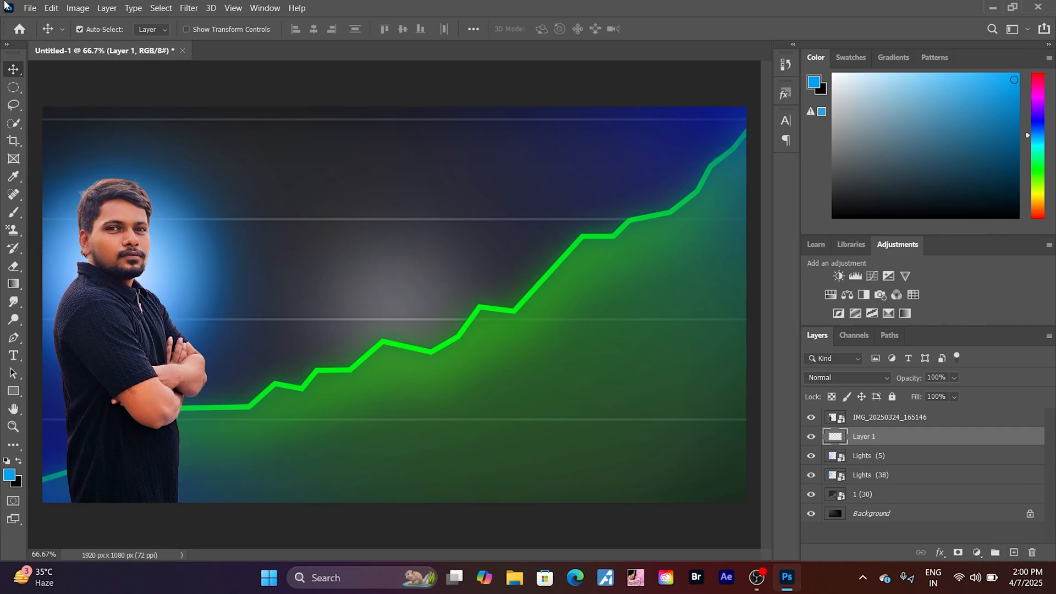
- Embed the flare image Flare_R_016 from the thumbnail resources folder and scale it to about 459% so it covers the canvas
left_click(30, 8)
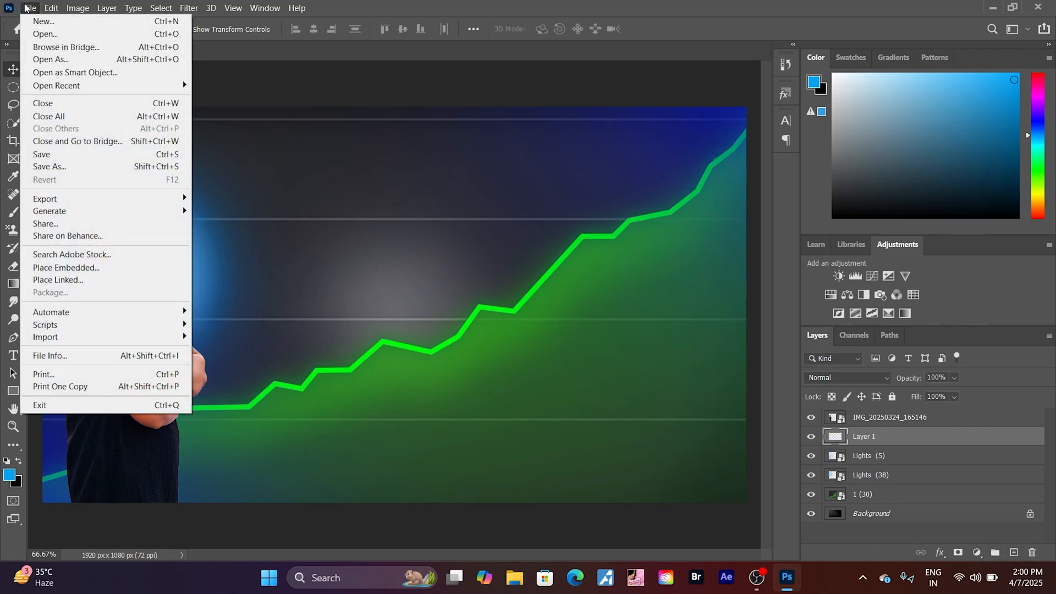
left_click(67, 267)
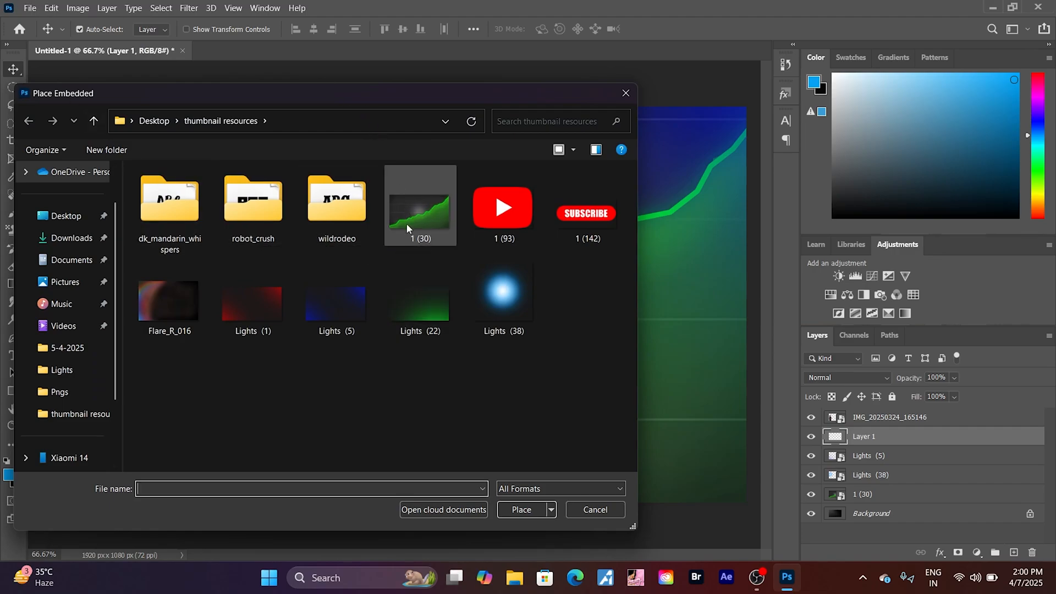
left_click(173, 303)
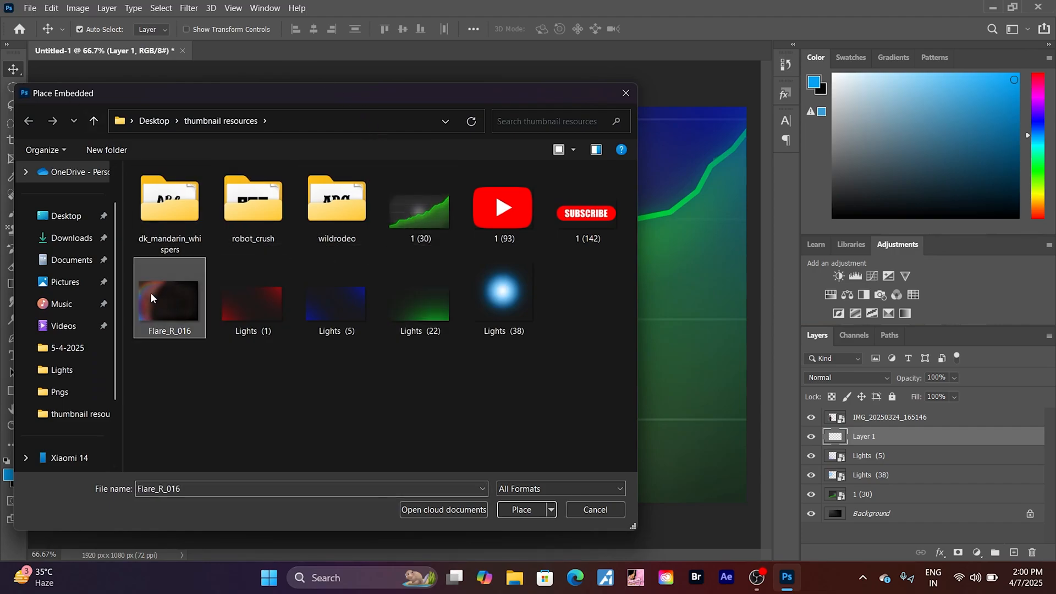
left_click(515, 508)
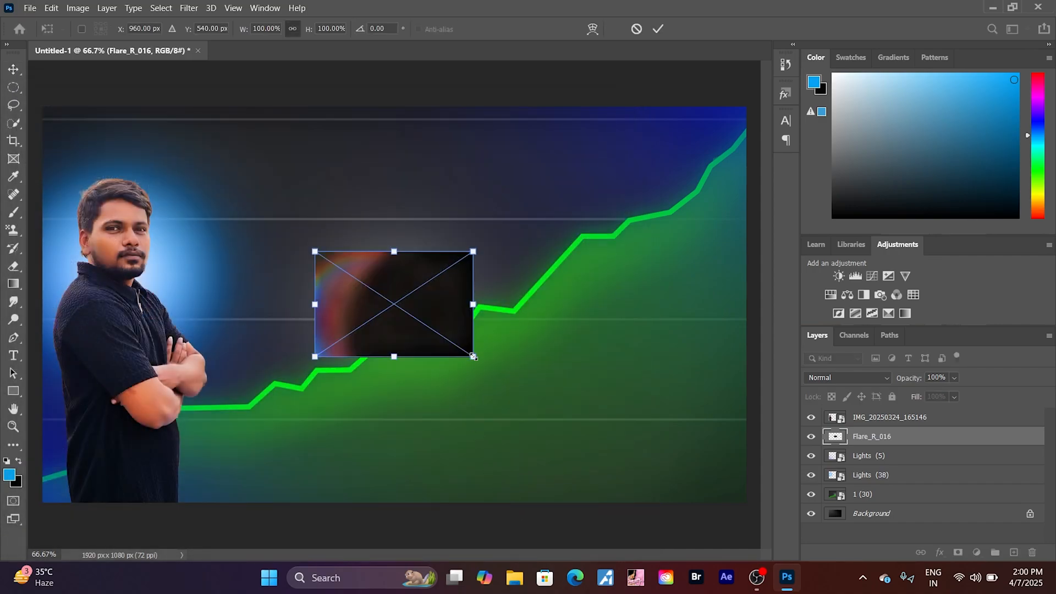
left_click_drag(473, 356, 753, 560)
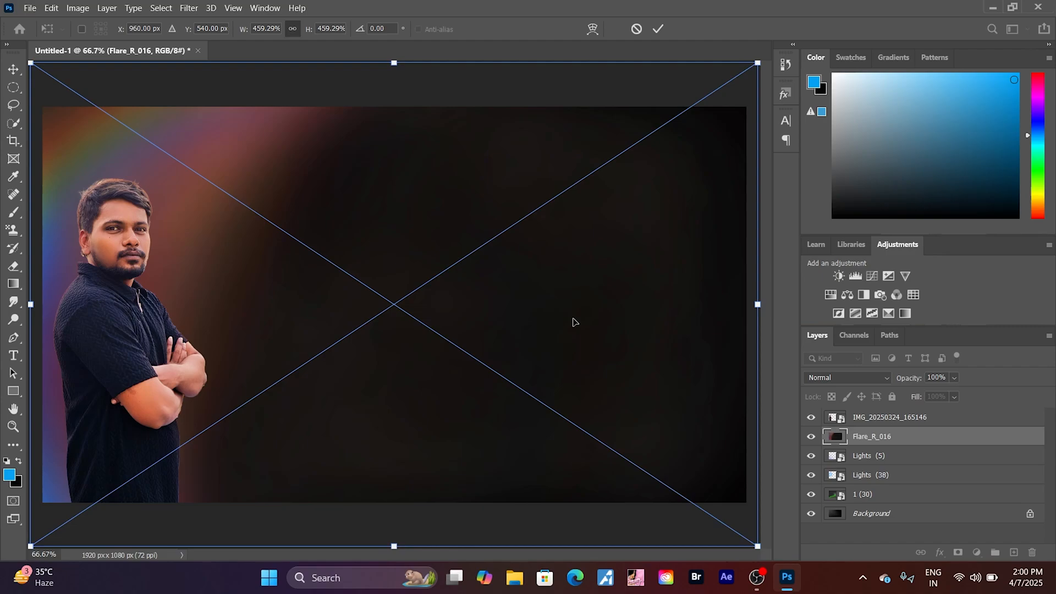
key("Return")
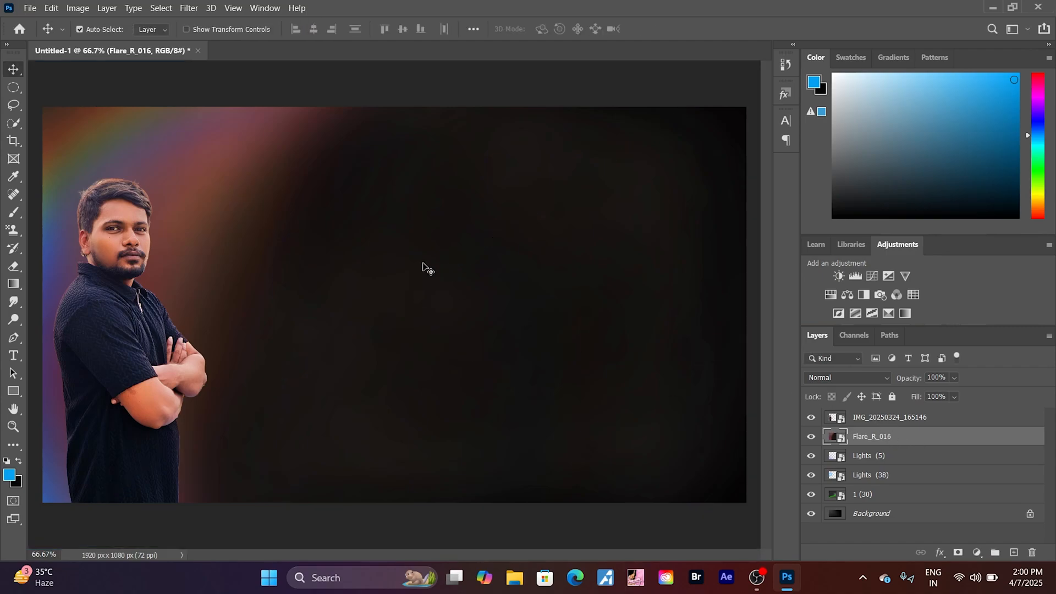
- Set the Flare_R_016 layer's blend mode to Screen in its blending options
left_click(108, 7)
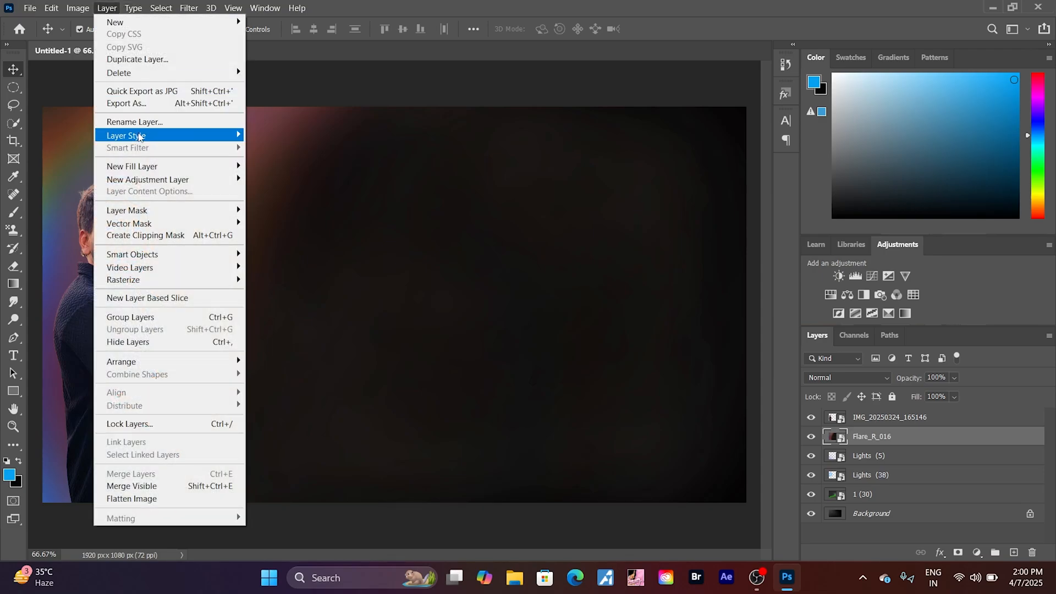
mouse_move(142, 135)
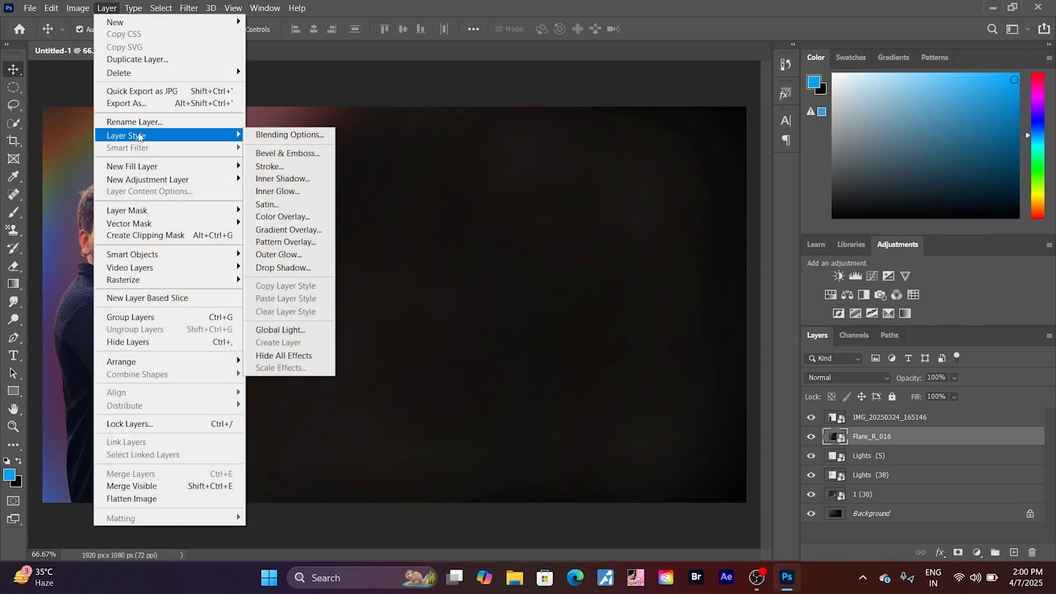
left_click(270, 136)
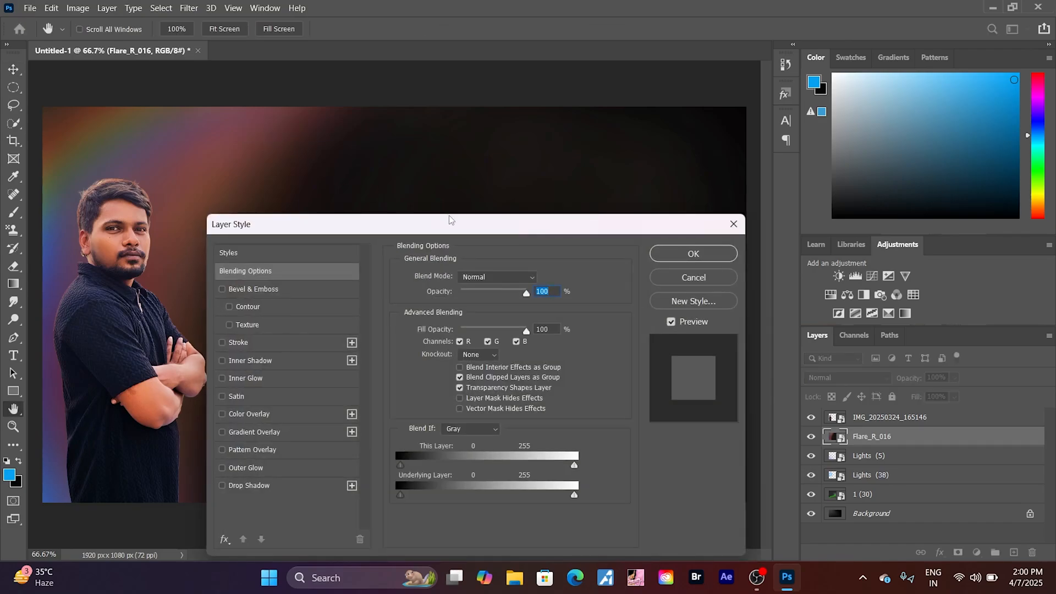
left_click_drag(440, 229, 753, 216)
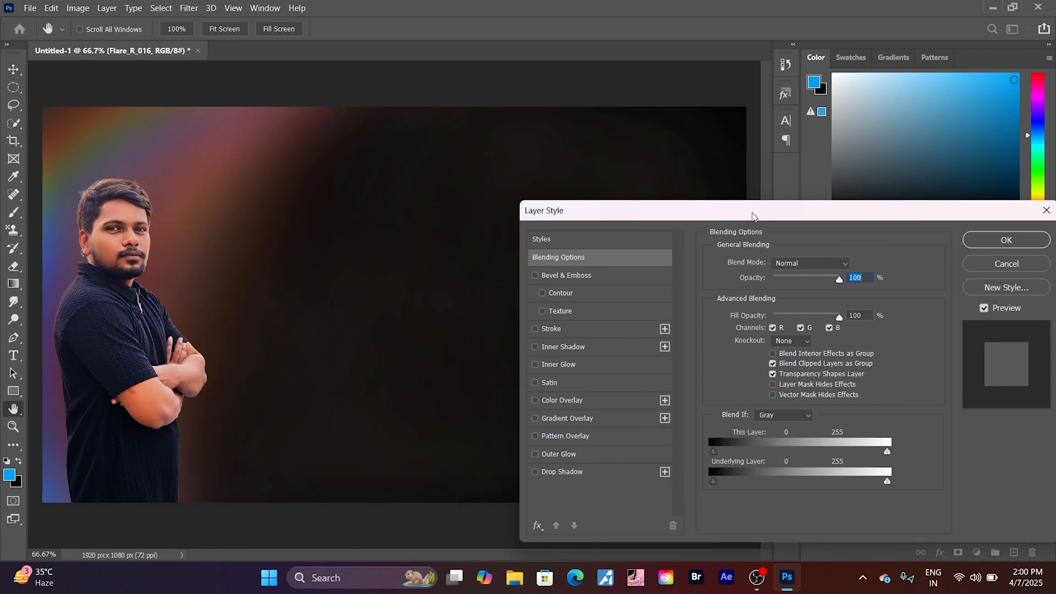
left_click(835, 267)
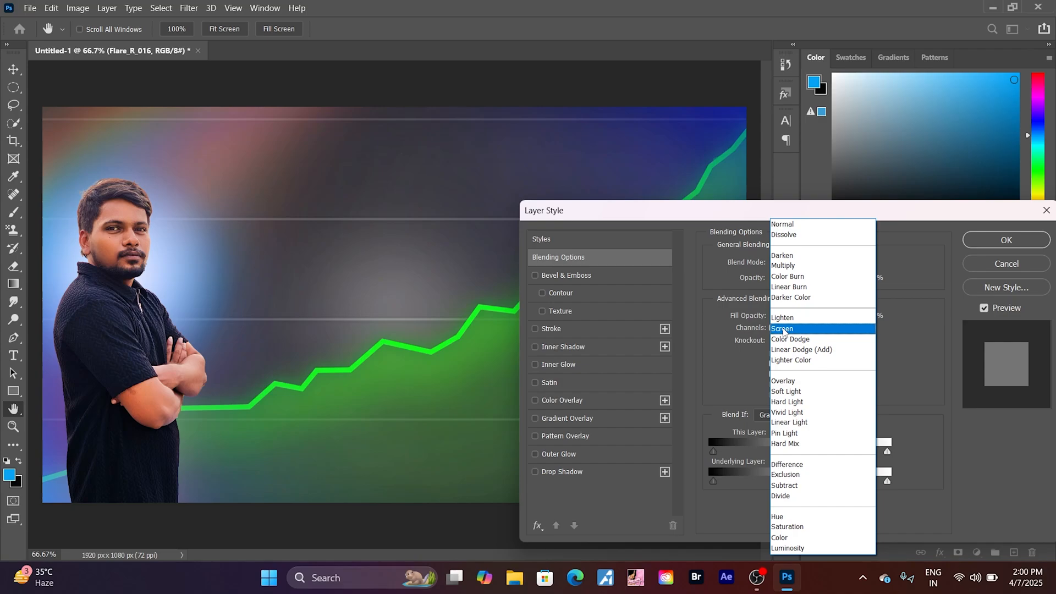
left_click(783, 330)
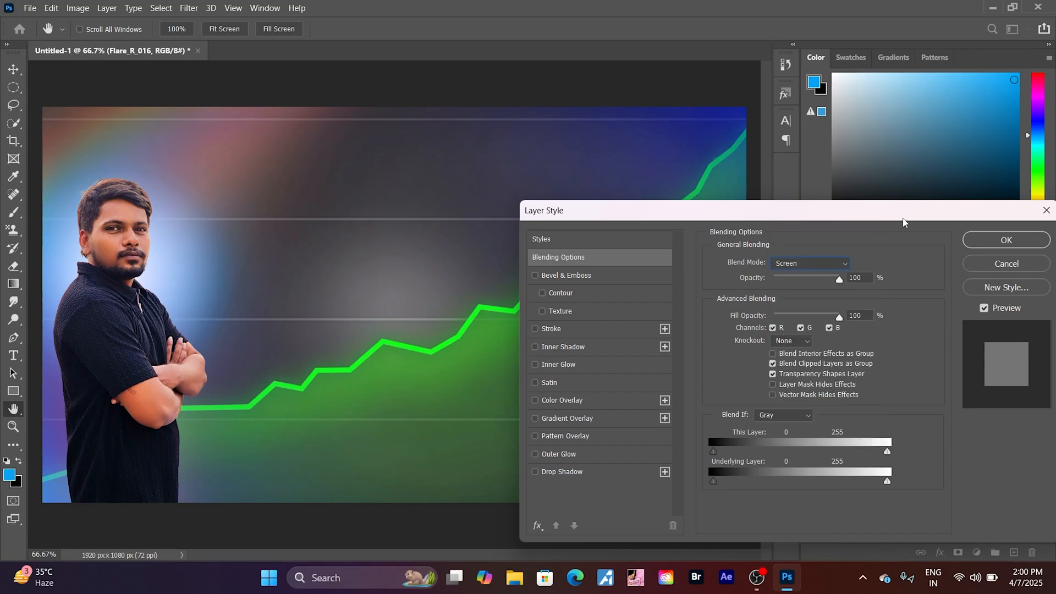
left_click_drag(902, 222, 597, 220)
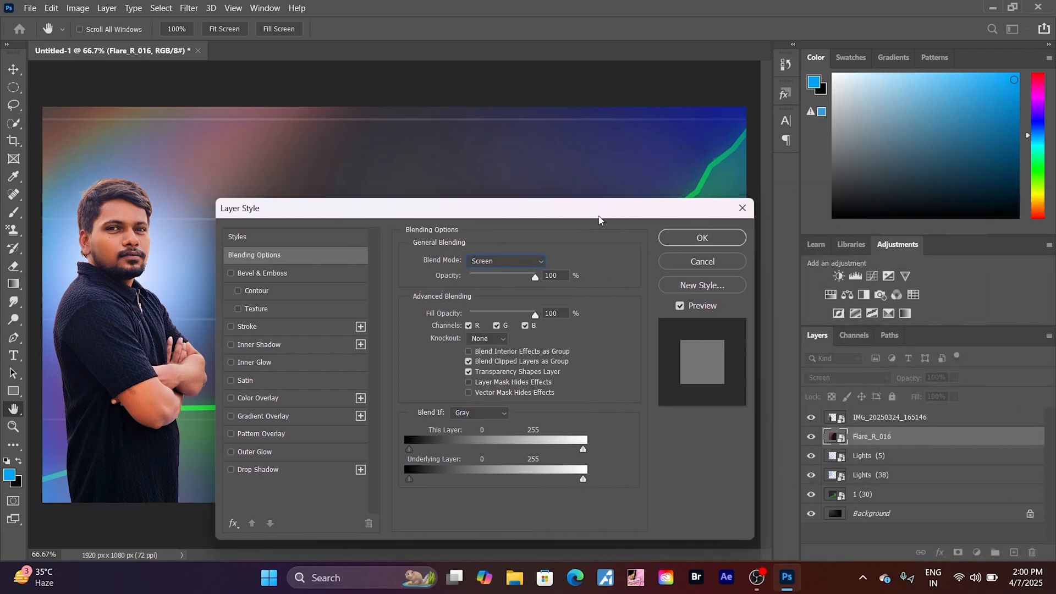
left_click(701, 238)
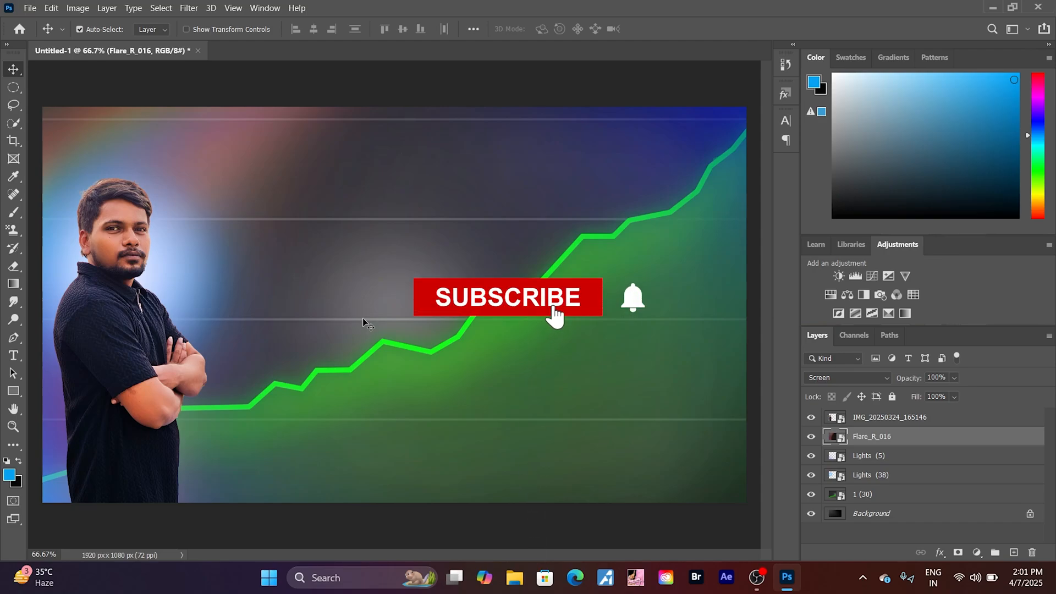
- Undo the flare's blending, scaling and placement, back to the empty new layer beneath the portrait
key("shift+alt+n")
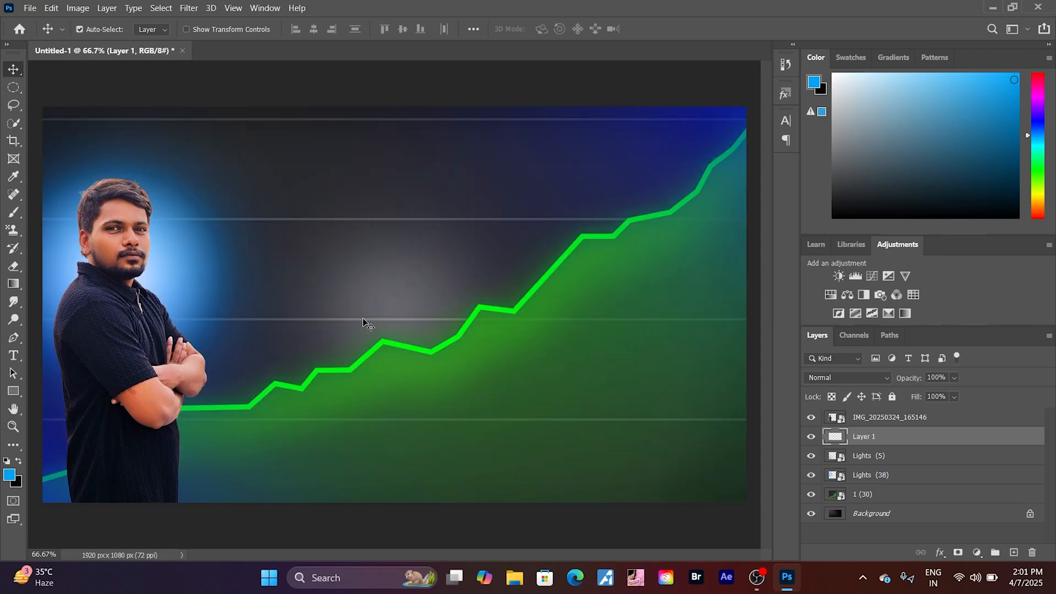
- Embed the flare image Flare_R_016 from the thumbnail resources folder and place it behind the portrait, extending past the canvas's left edge
left_click(28, 8)
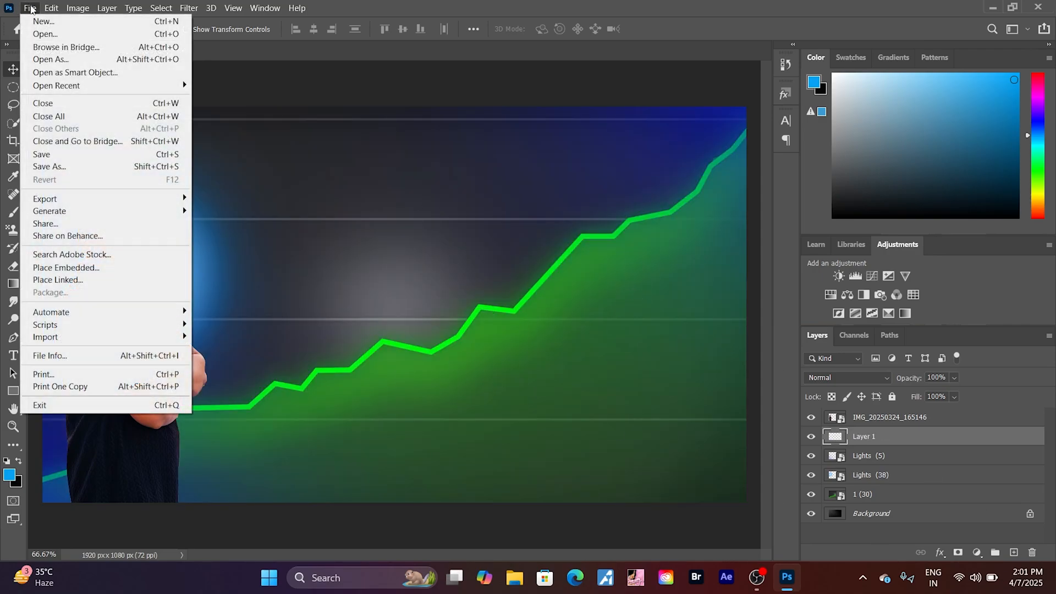
left_click(65, 268)
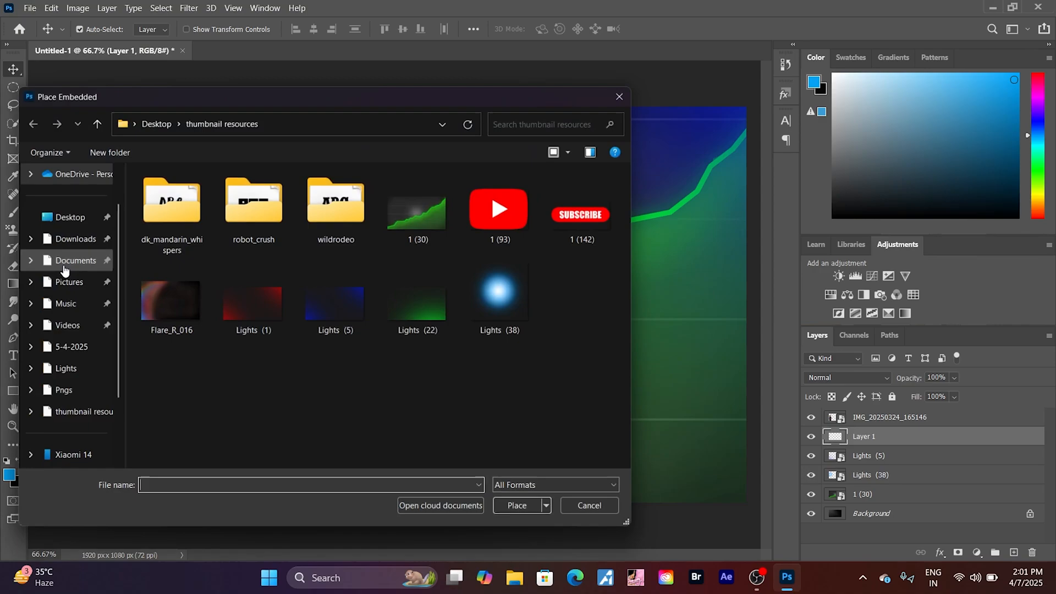
left_click(170, 304)
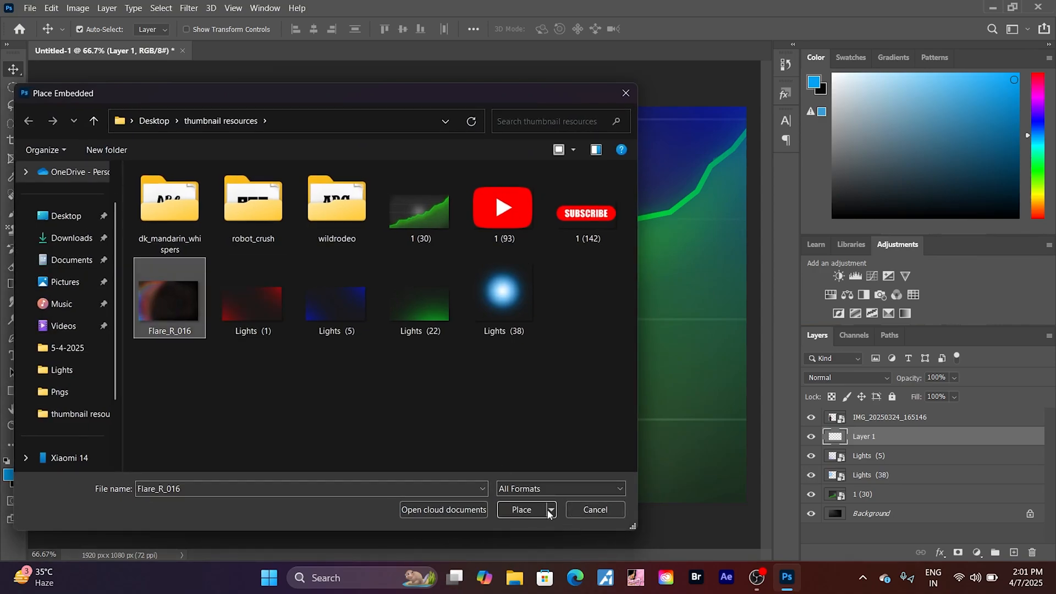
left_click(521, 509)
left_click_drag(423, 316, 107, 304)
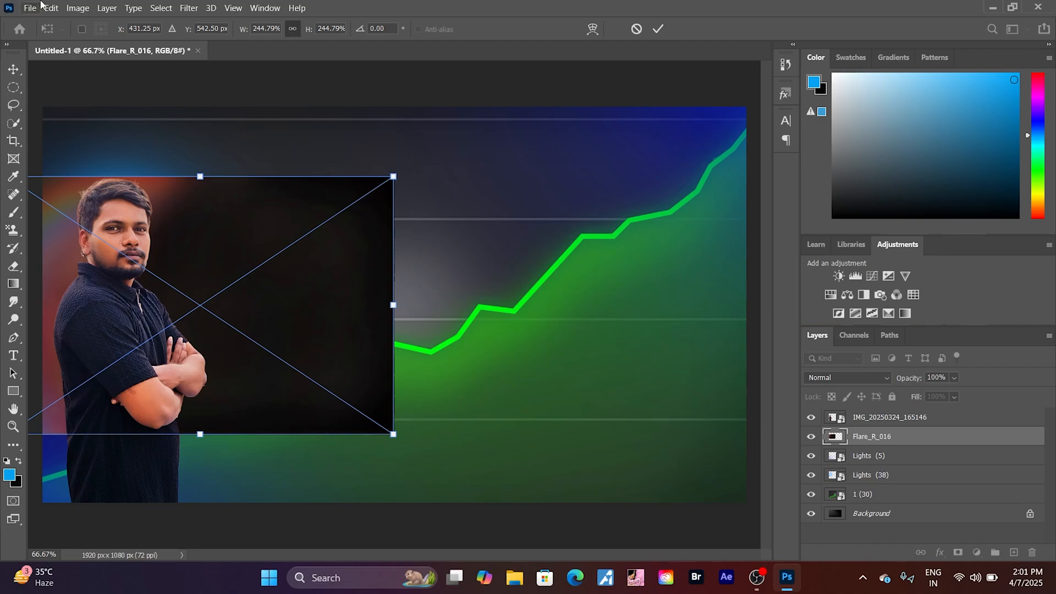
left_click(103, 8)
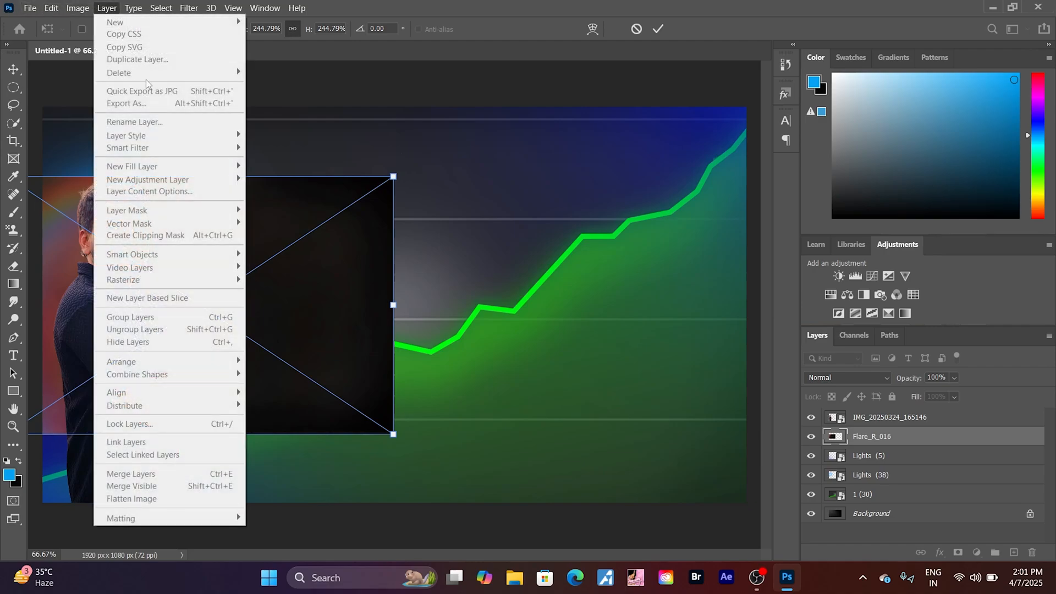
left_click(865, 444)
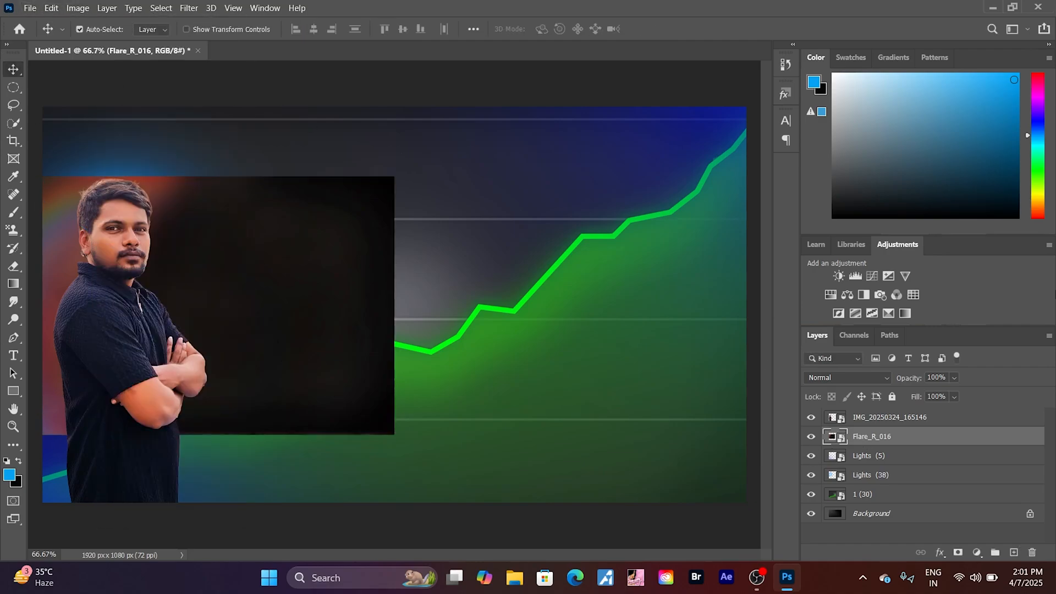
- Set the Flare_R_016 layer's blend mode to Lighten in its blending options
left_click(78, 8)
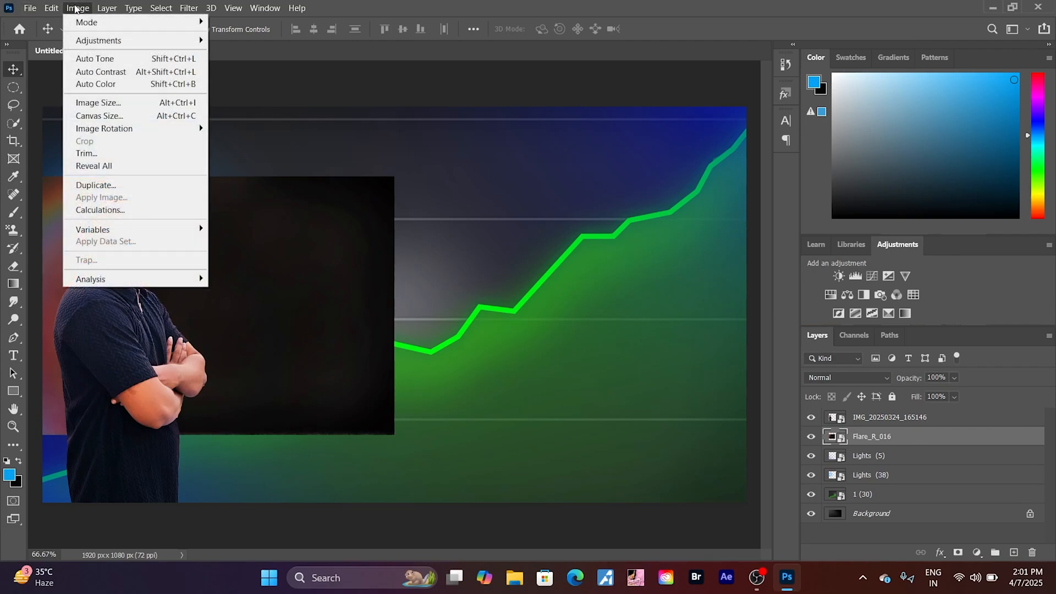
mouse_move(113, 8)
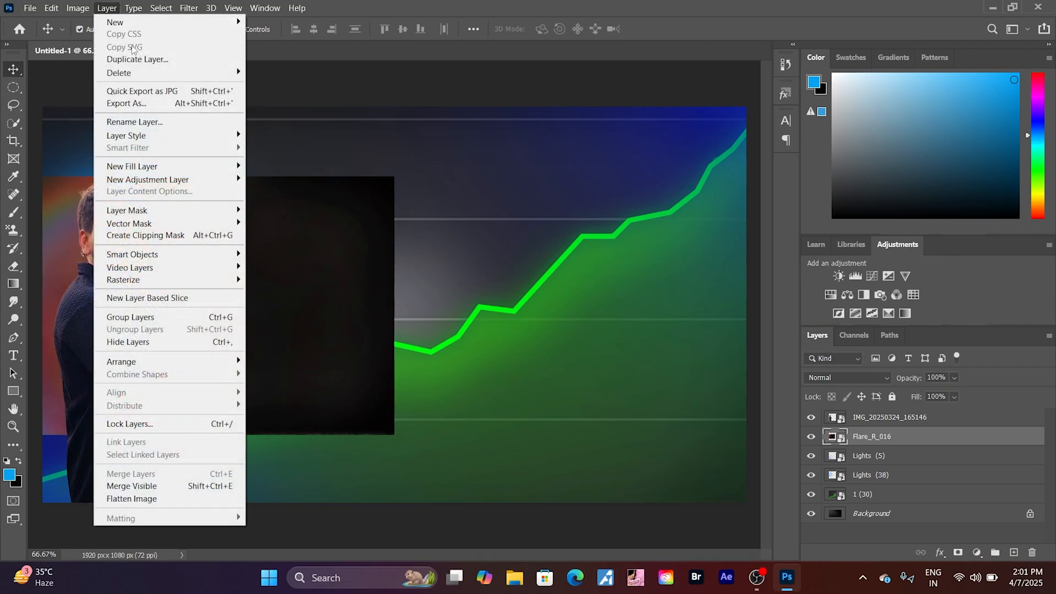
mouse_move(165, 136)
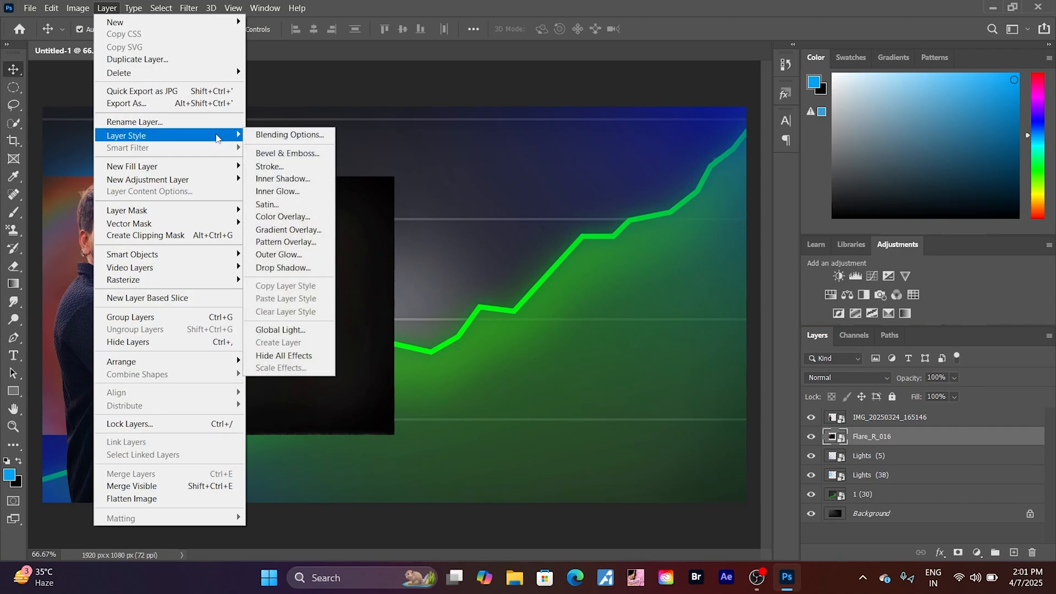
left_click(290, 136)
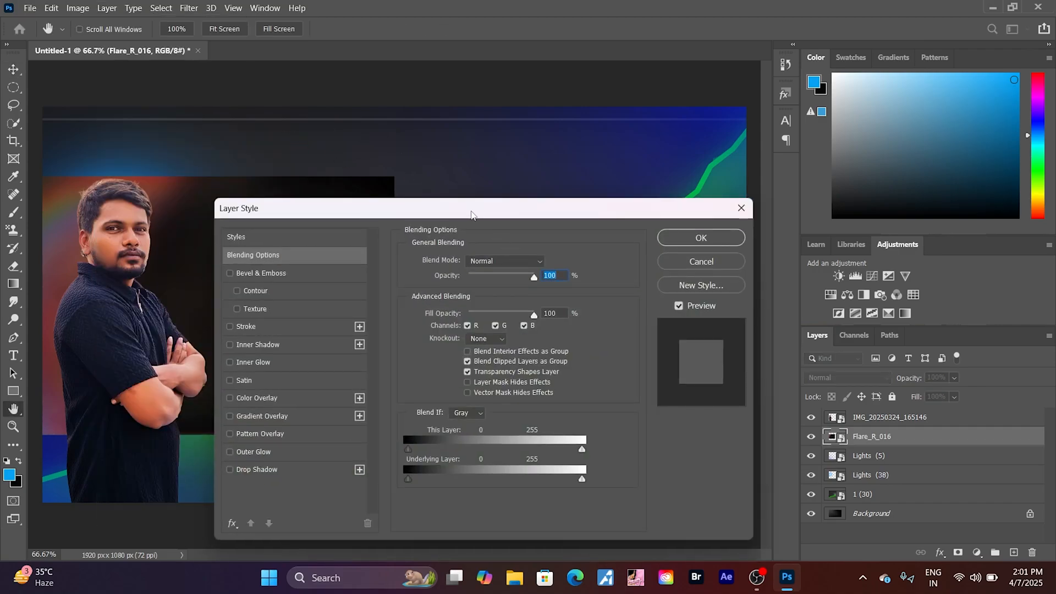
left_click_drag(471, 213, 770, 192)
left_click(799, 239)
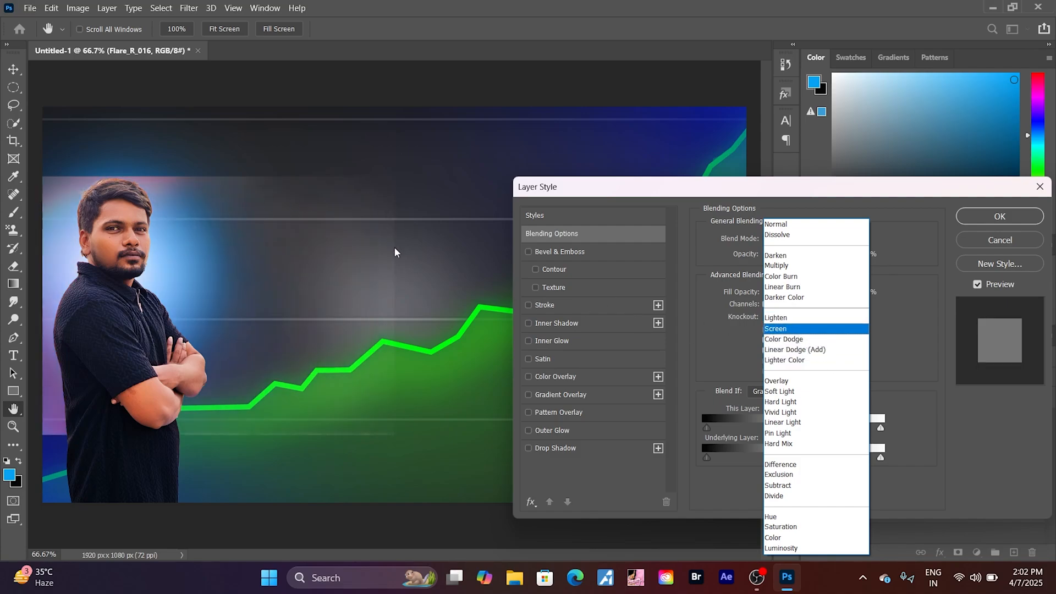
left_click(769, 319)
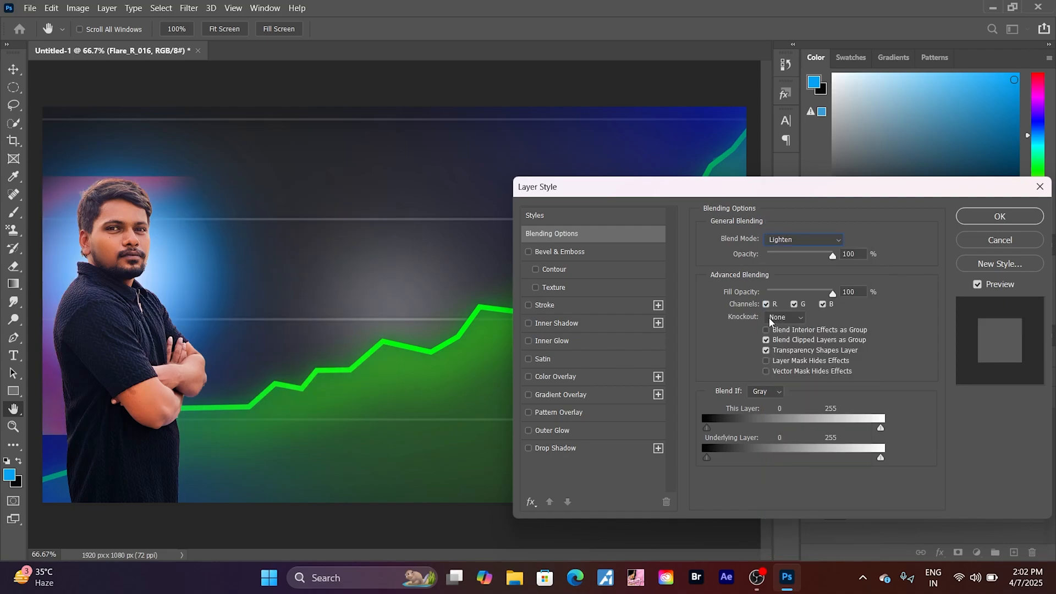
left_click(1000, 217)
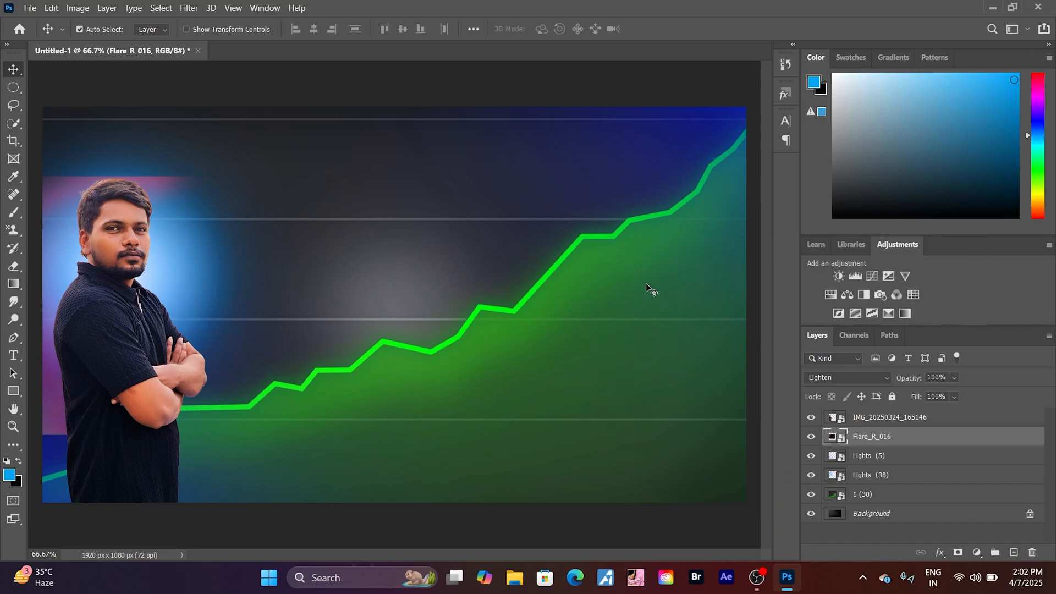
- Add a new layer above the flare and embed the YouTube play logo "1 (93)" from the thumbnail resources folder
left_click(1013, 552)
left_click(30, 8)
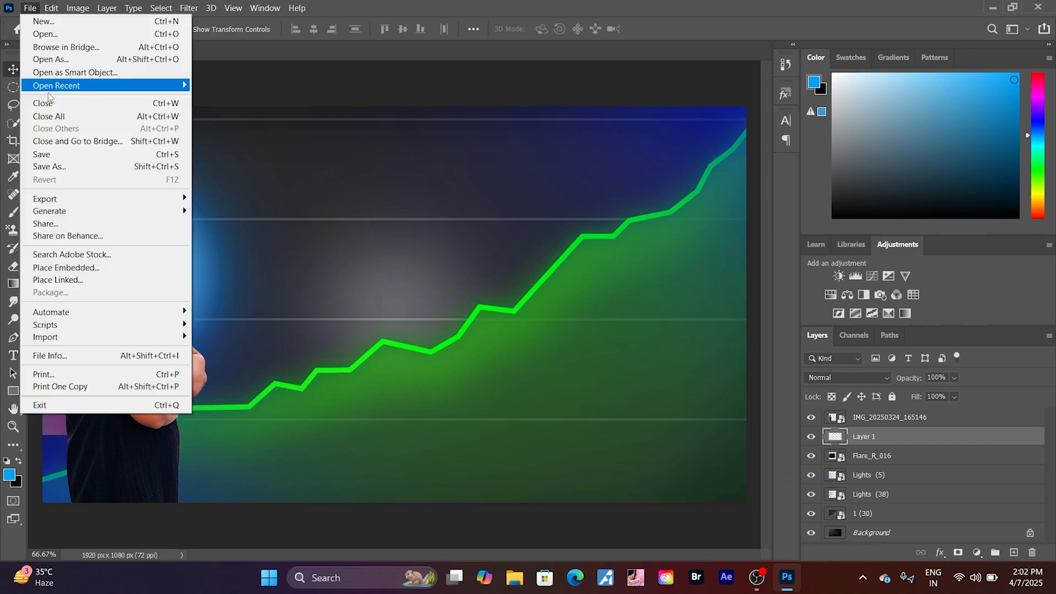
left_click(76, 268)
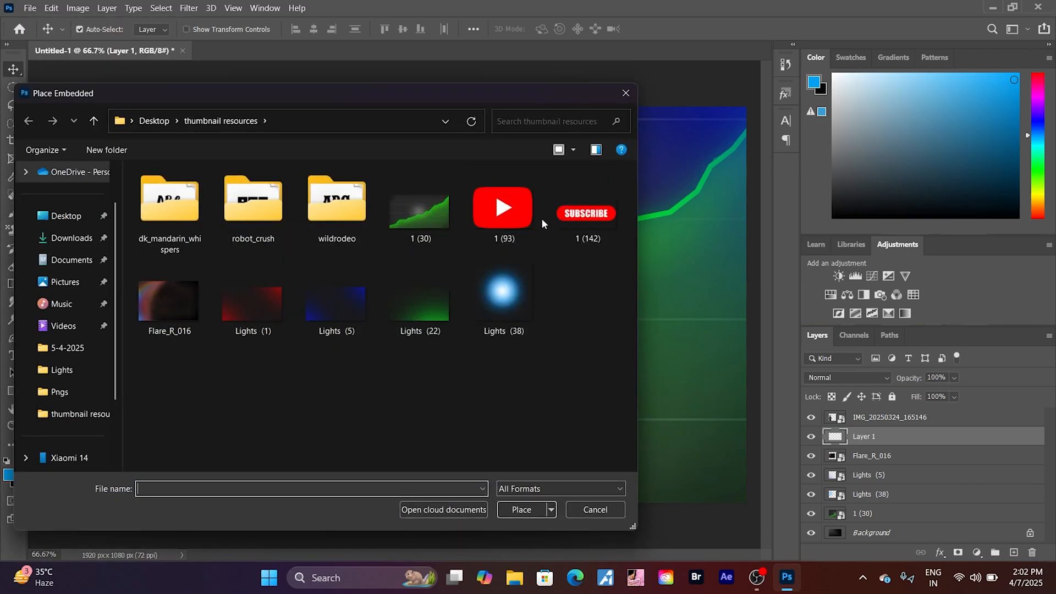
left_click(501, 212)
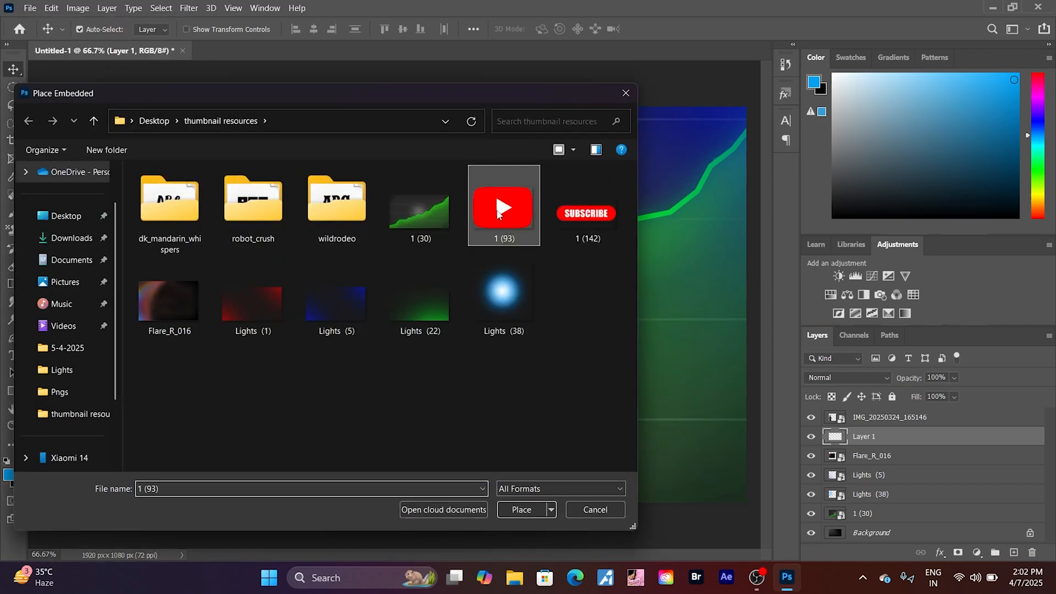
left_click(519, 511)
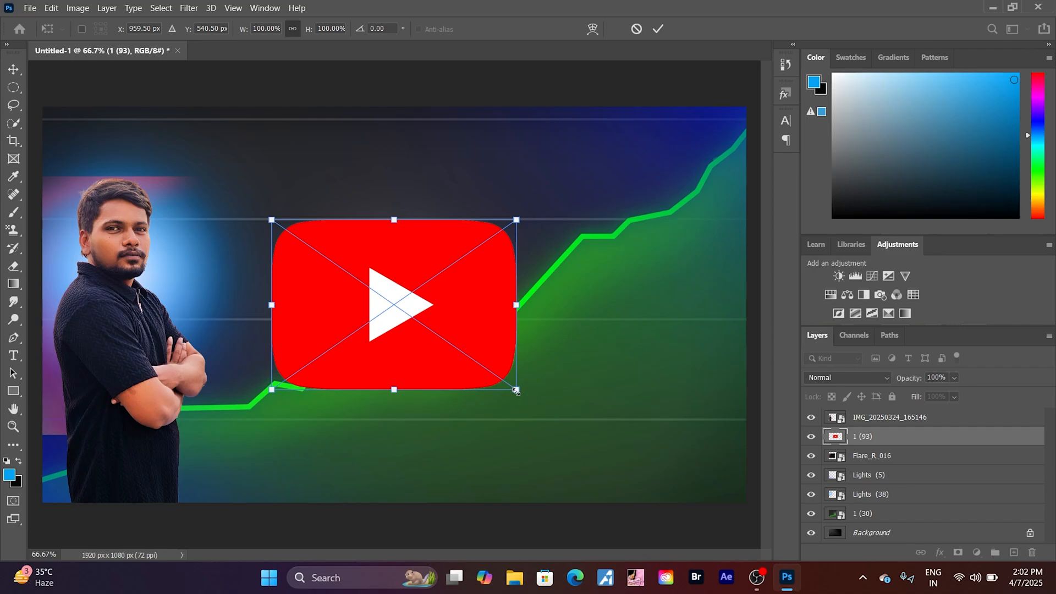
- Scale the YouTube logo down and place it above the portrait's head in the canvas's upper-left corner
left_click_drag(516, 391, 376, 293)
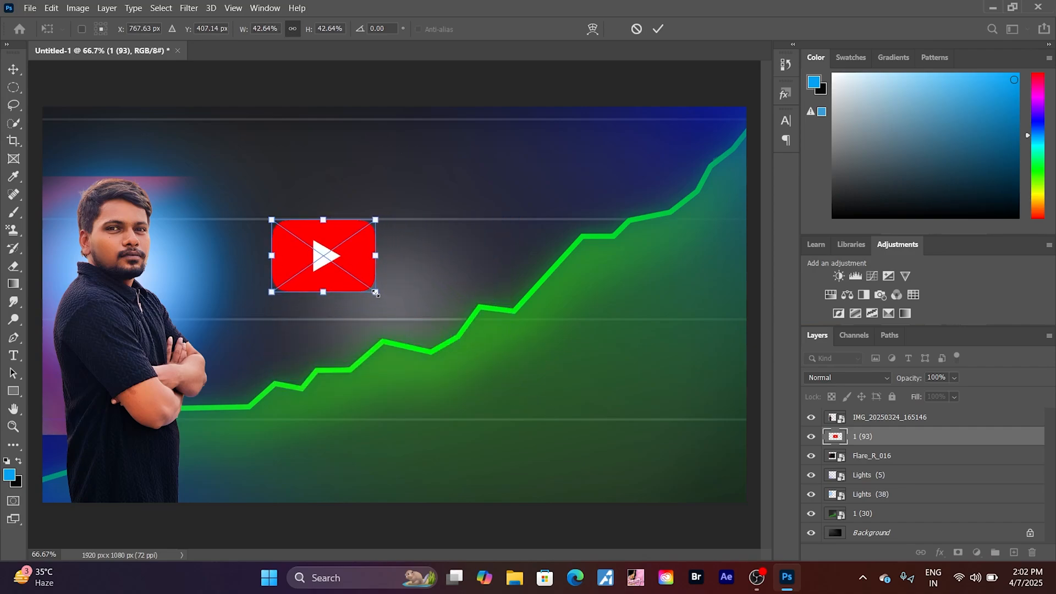
left_click_drag(318, 269, 100, 160)
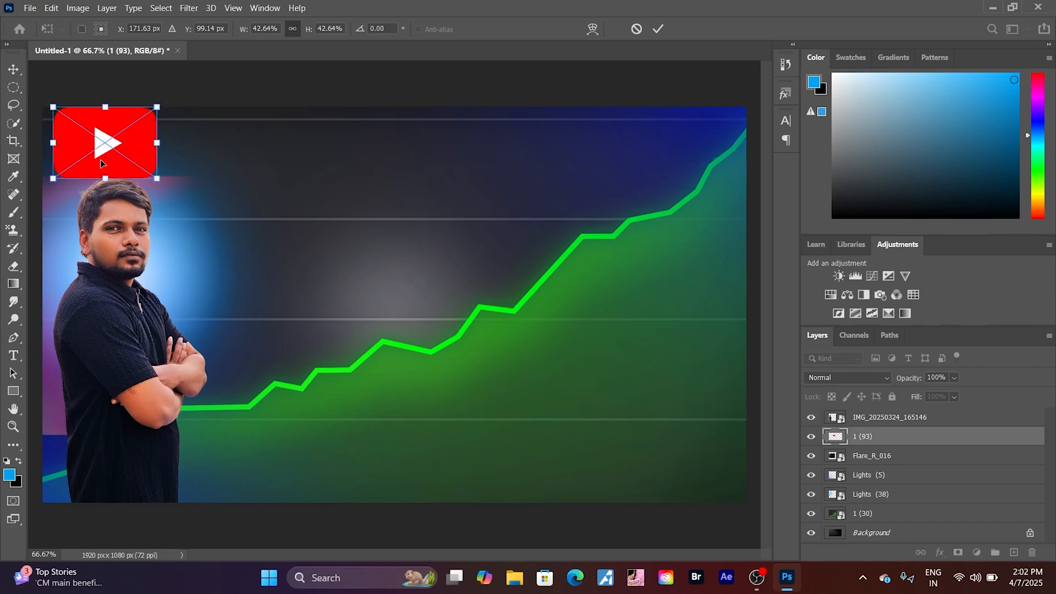
key("Return")
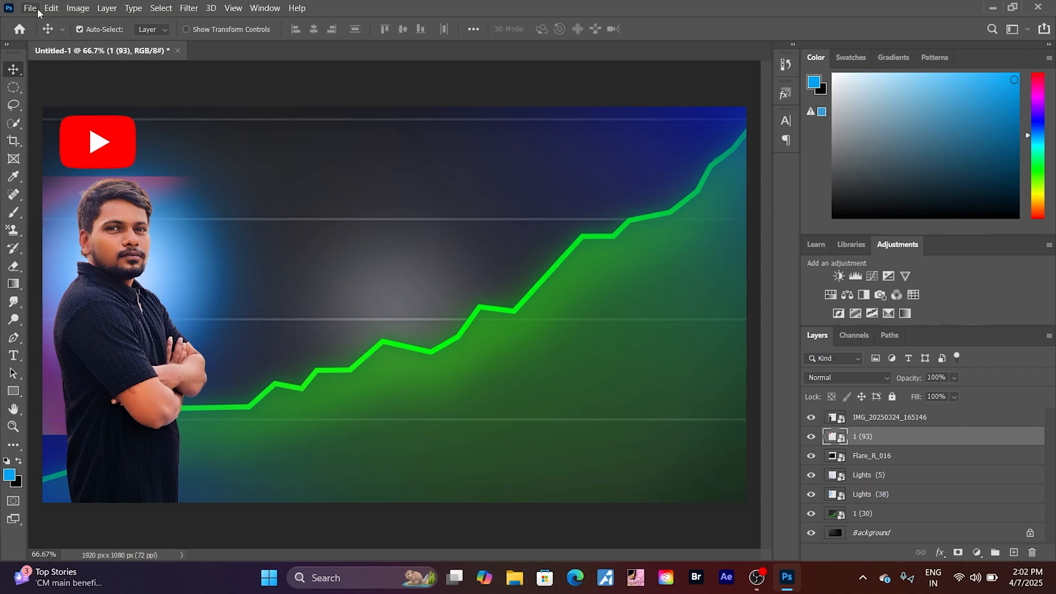
- Add a new layer above the YouTube logo and start embedding another image from the thumbnail resources folder
left_click(1013, 552)
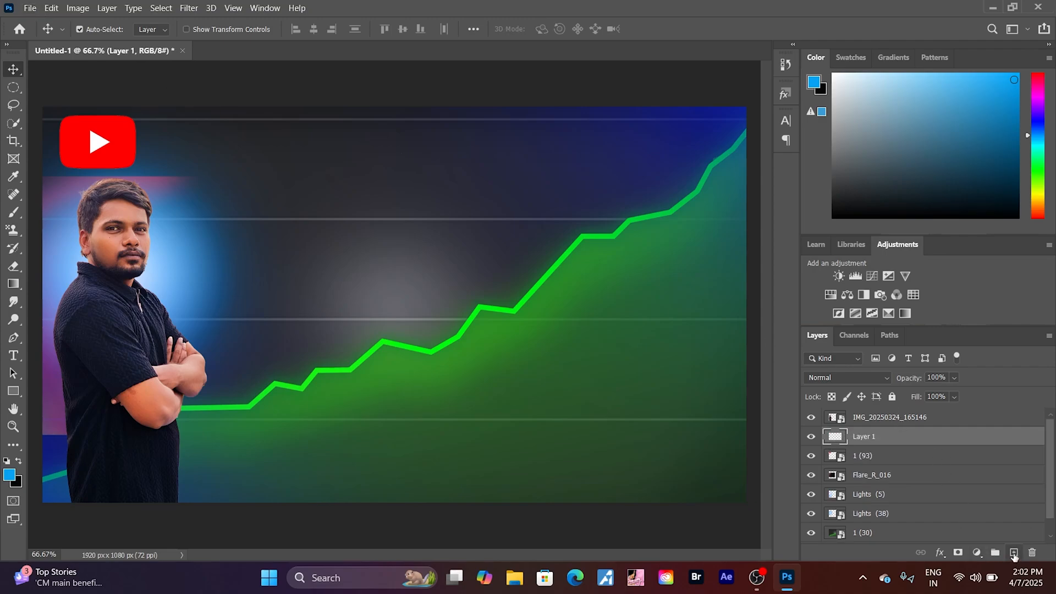
left_click(30, 7)
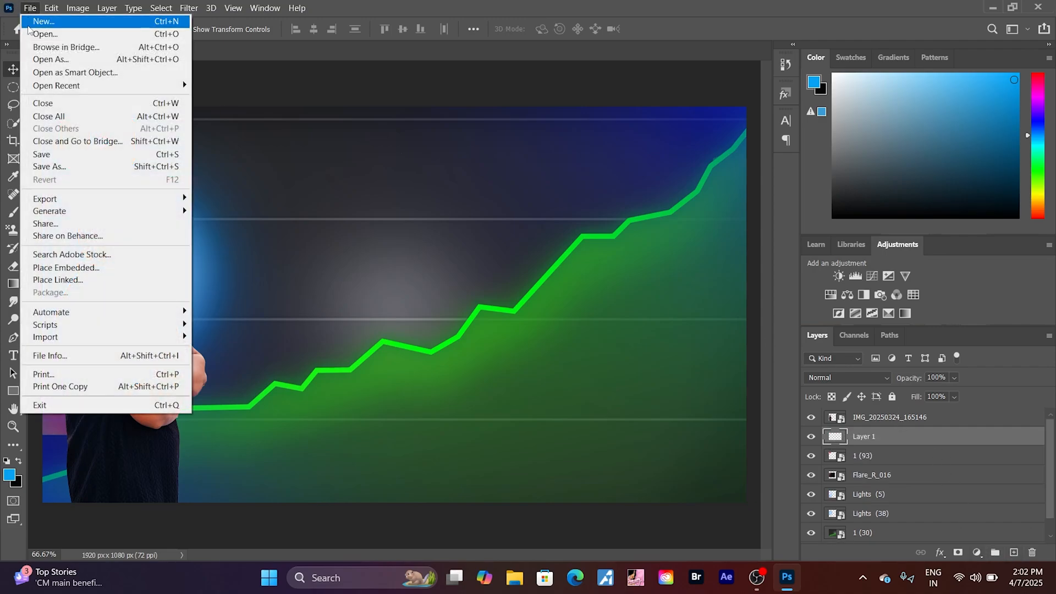
left_click(83, 270)
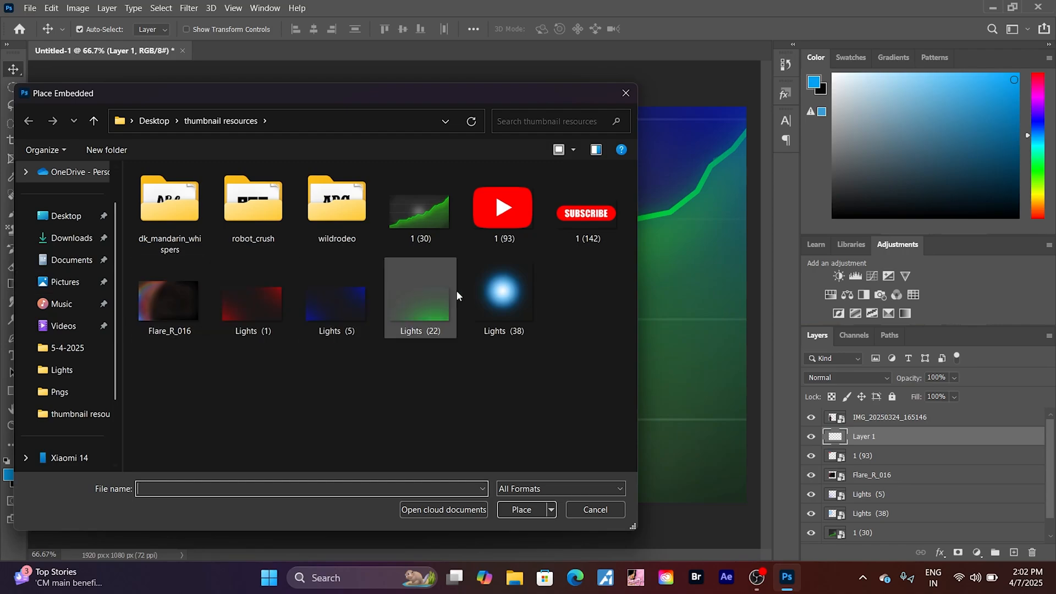
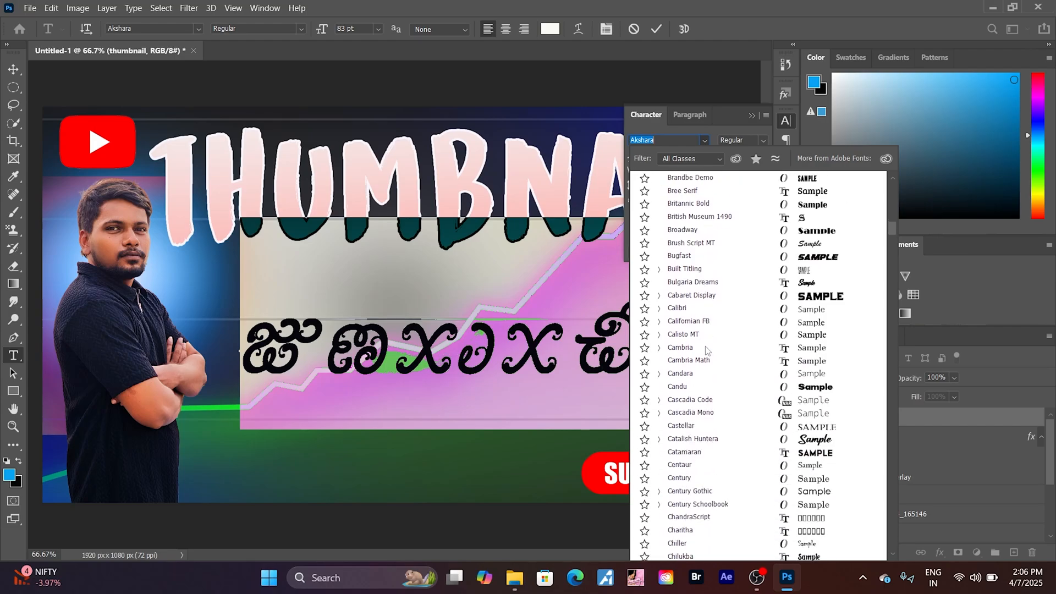
scroll(705, 350, "down", 20)
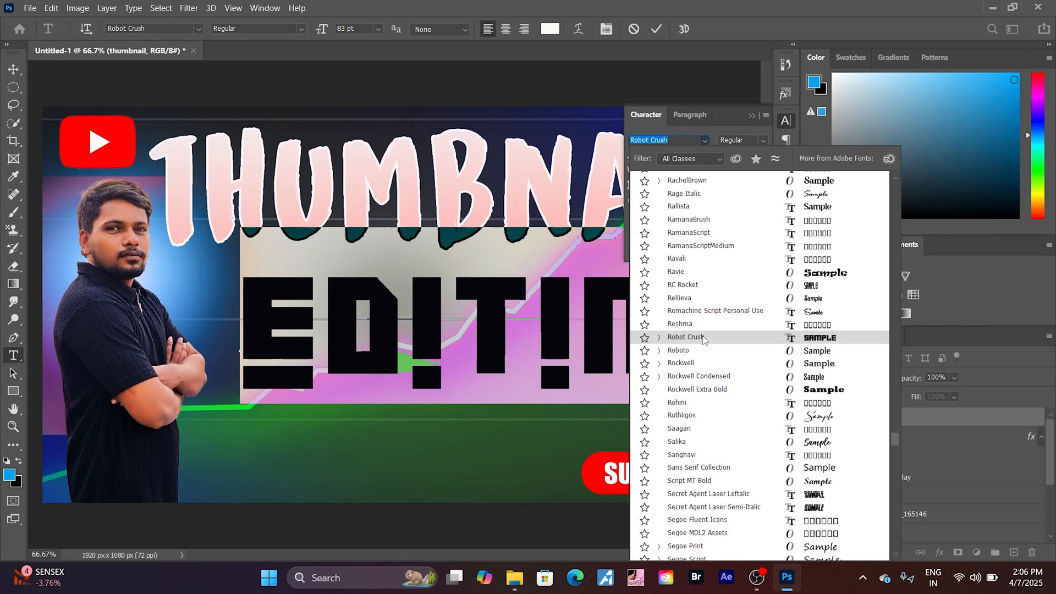
- Try the Robot Crush and DK Mandarin Whispers fonts on the EDITING text, checking the font folders in the thumbnail resources folder
left_click(703, 337)
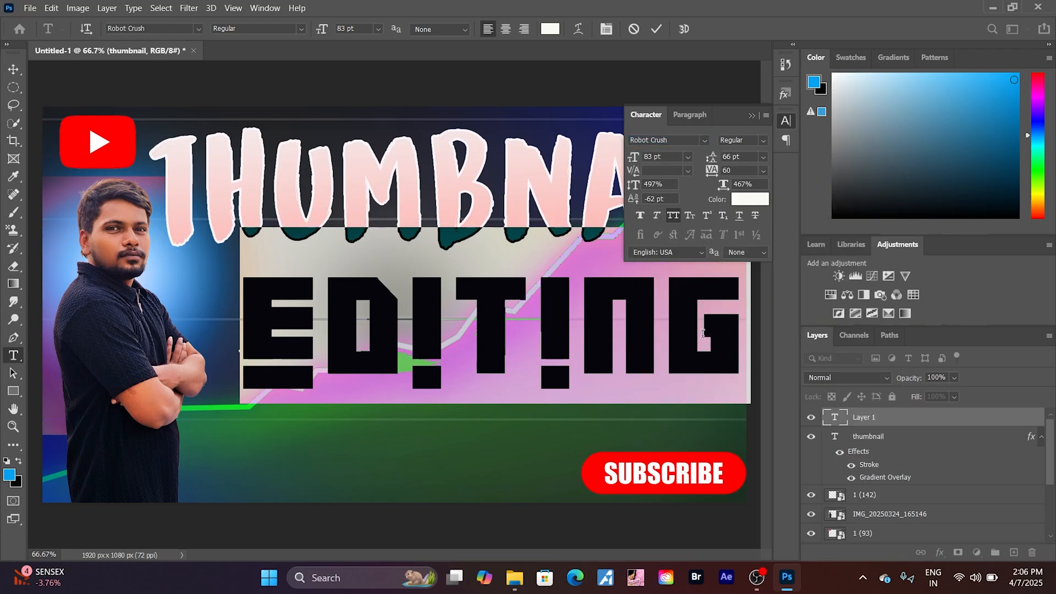
left_click(702, 139)
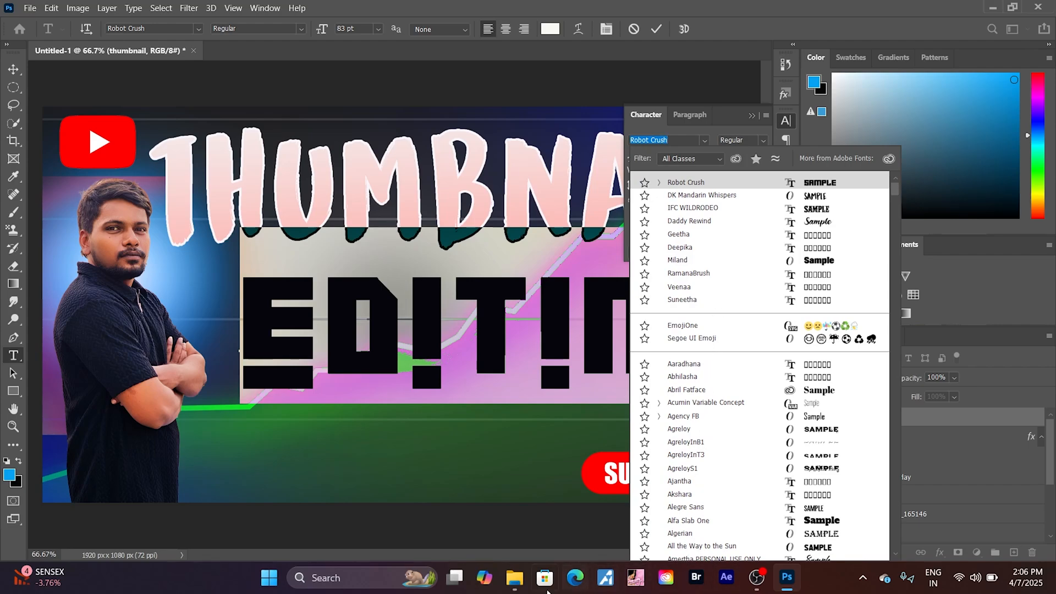
mouse_move(515, 584)
left_click(462, 516)
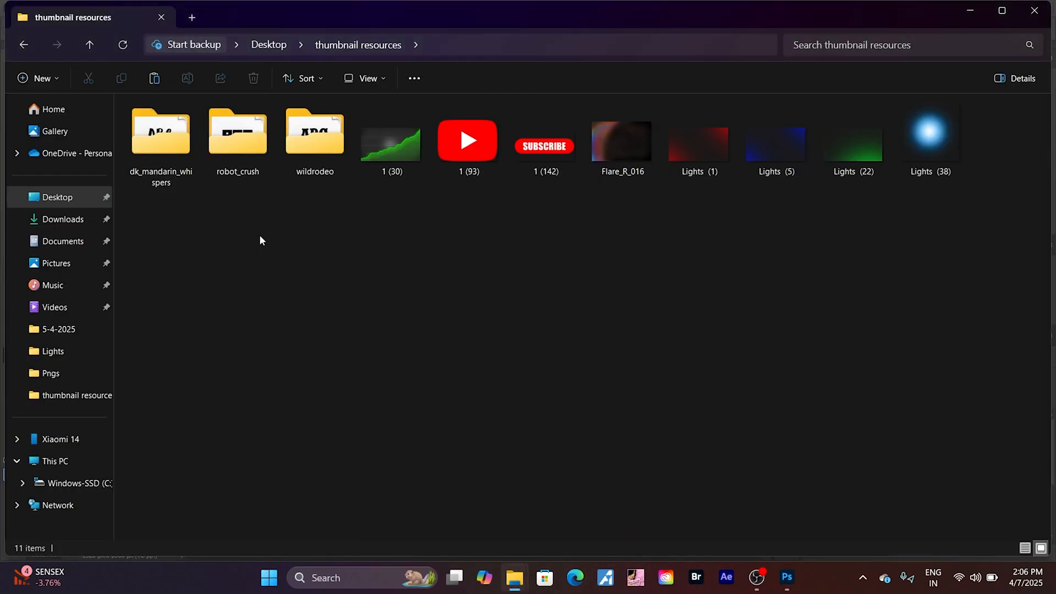
left_click(788, 585)
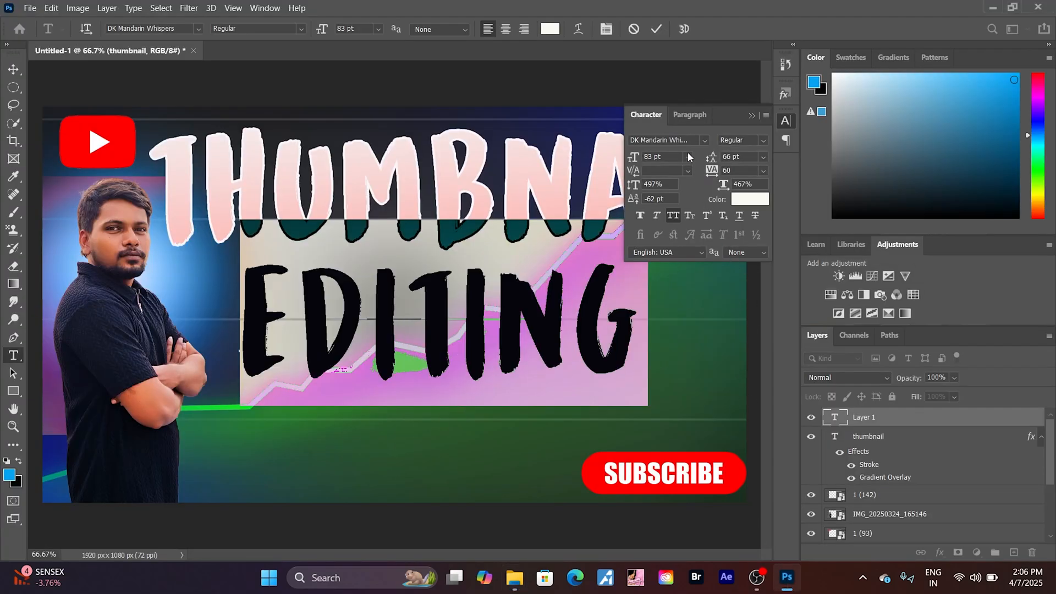
- Set the EDITING text's font to All the Way to the Sun and shift the text slightly left beneath THUMBNAIL
left_click(687, 157)
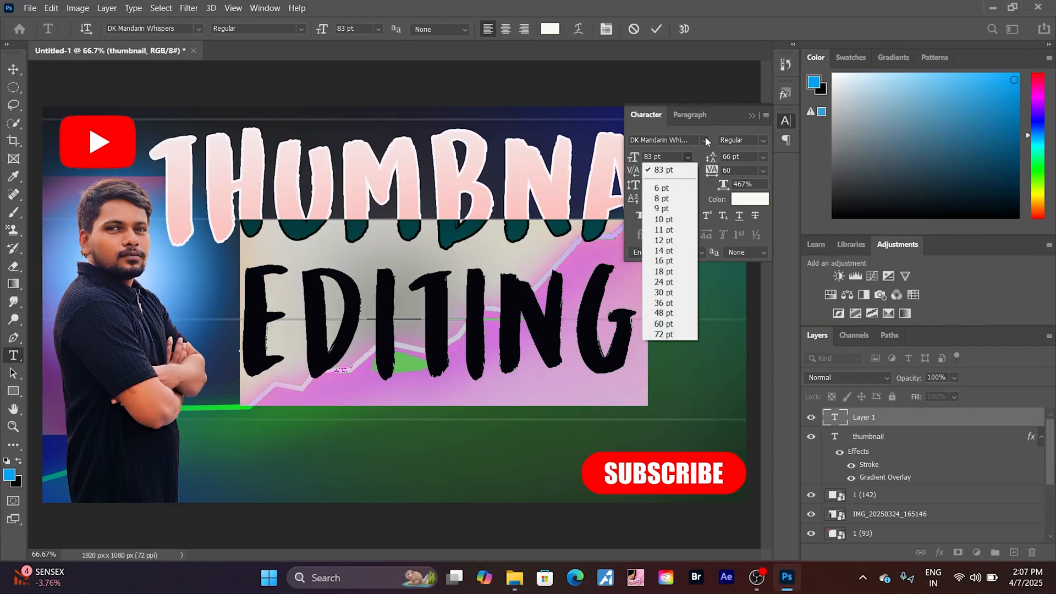
left_click(705, 139)
left_click(824, 352)
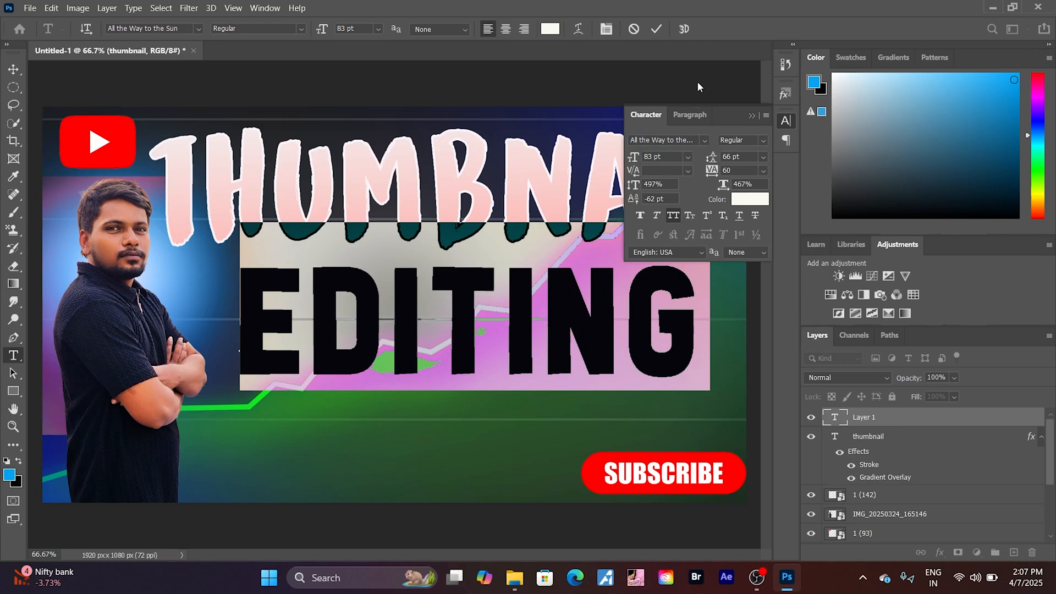
left_click(751, 116)
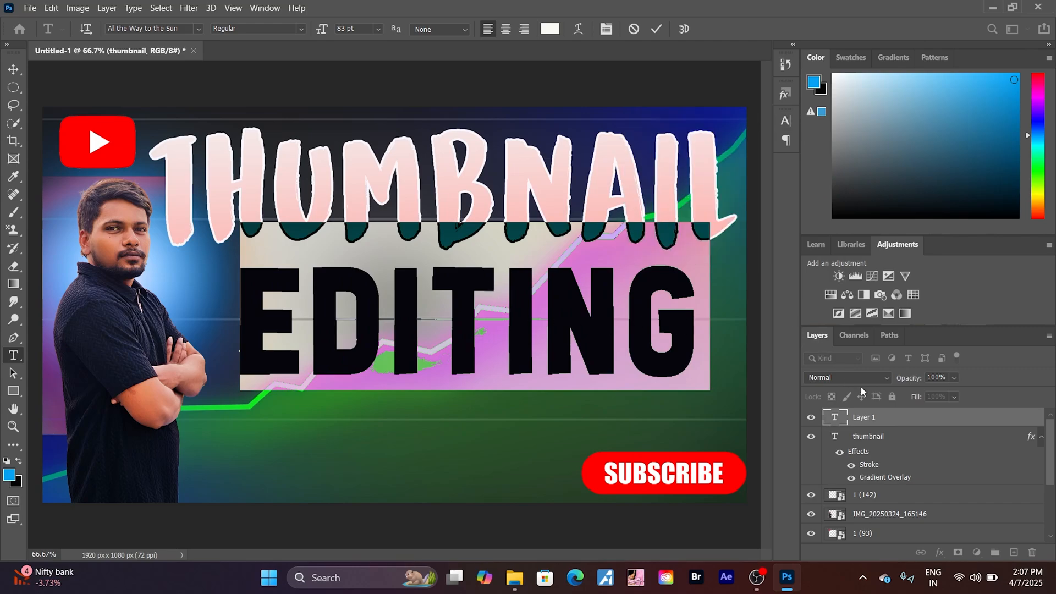
left_click(880, 421)
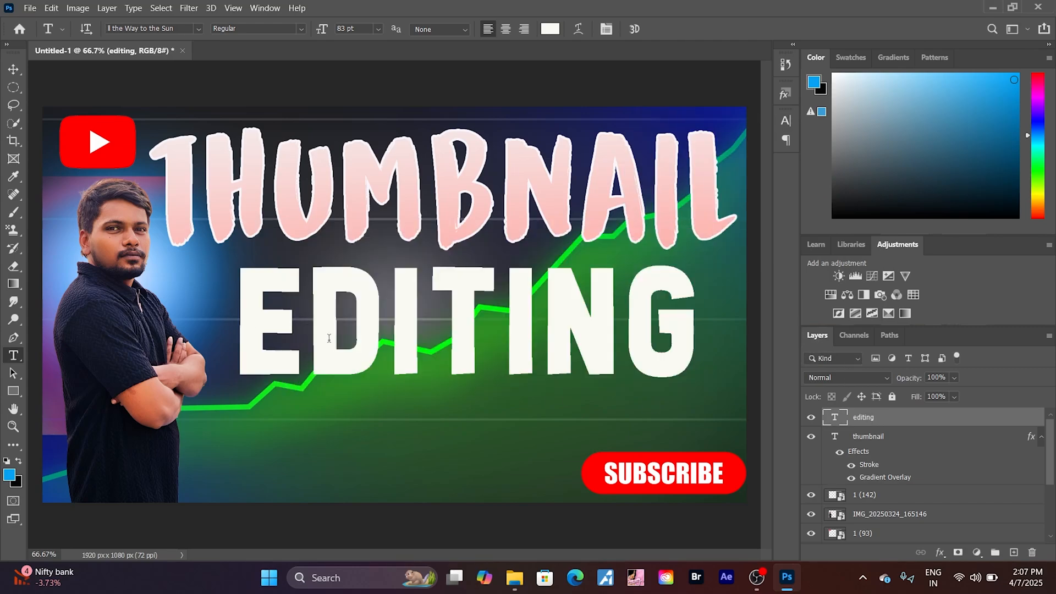
key("v")
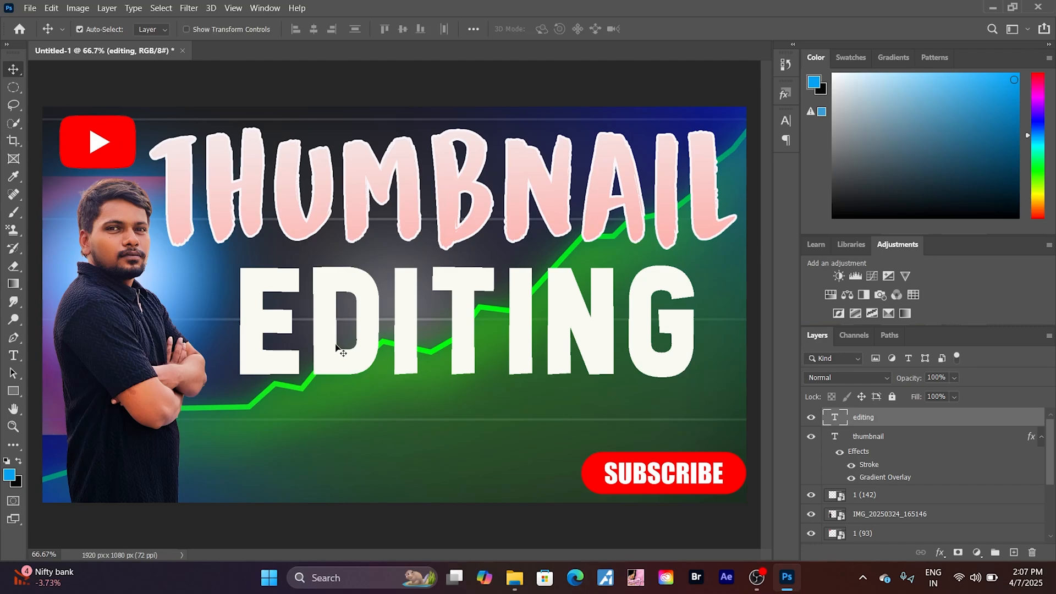
left_click_drag(336, 346, 315, 347)
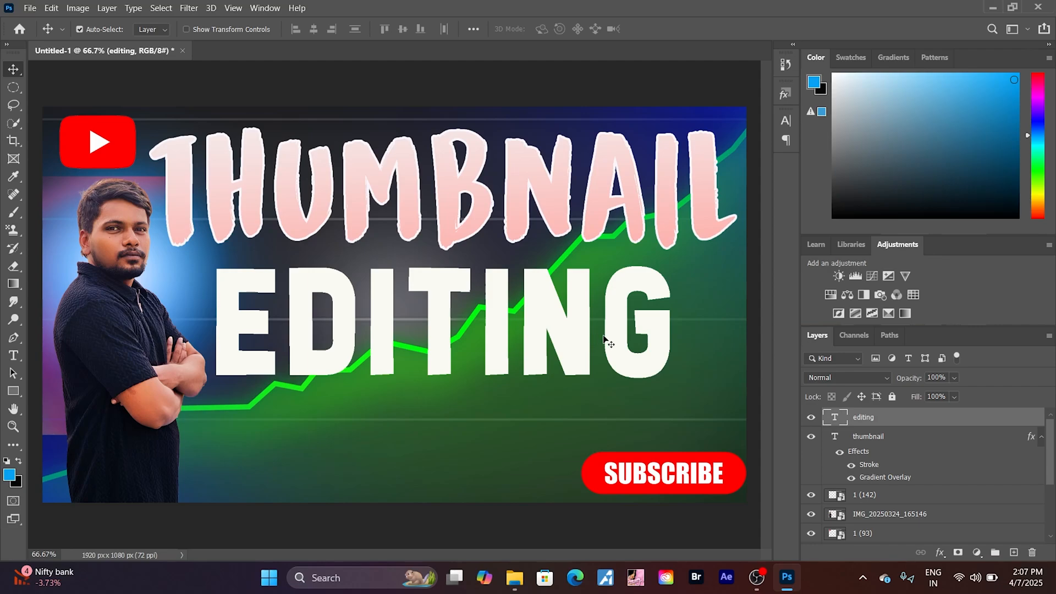
- Add a Gradient Overlay to the editing layer using the light blue to magenta preset from the Pinks group
left_click(941, 553)
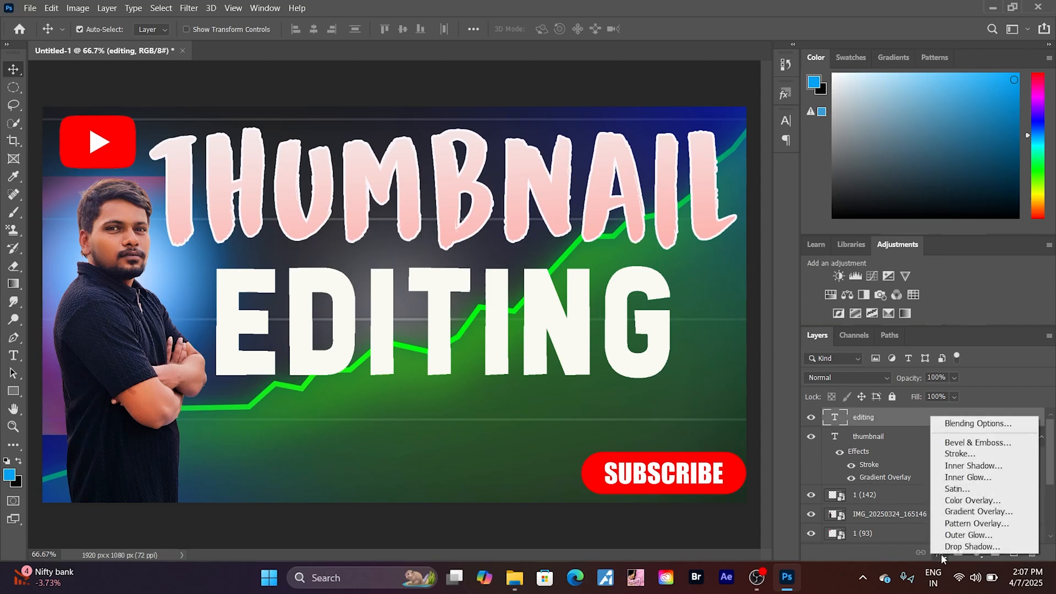
left_click(949, 511)
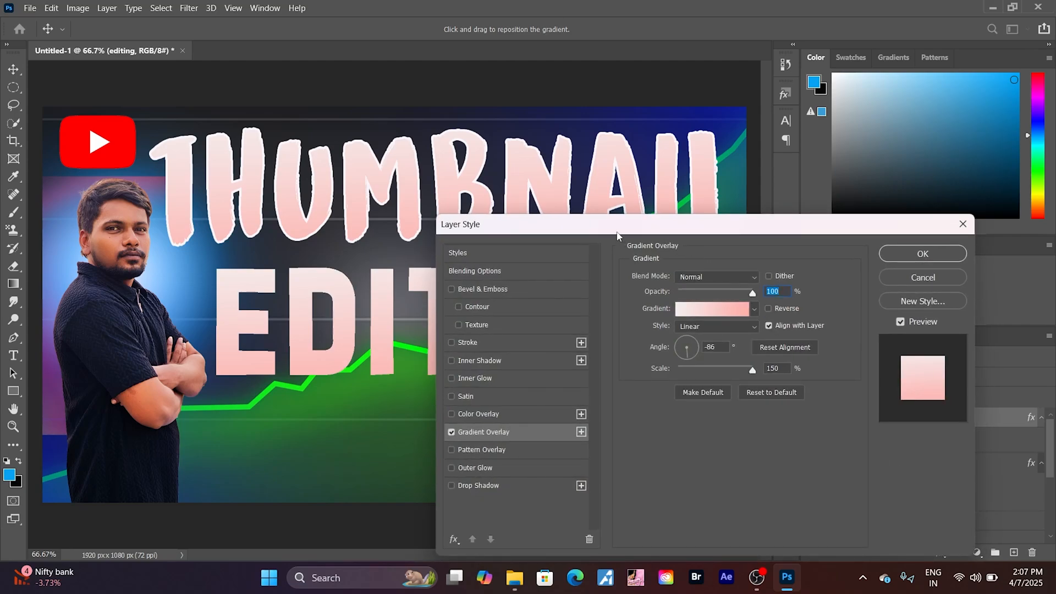
left_click_drag(616, 235, 747, 246)
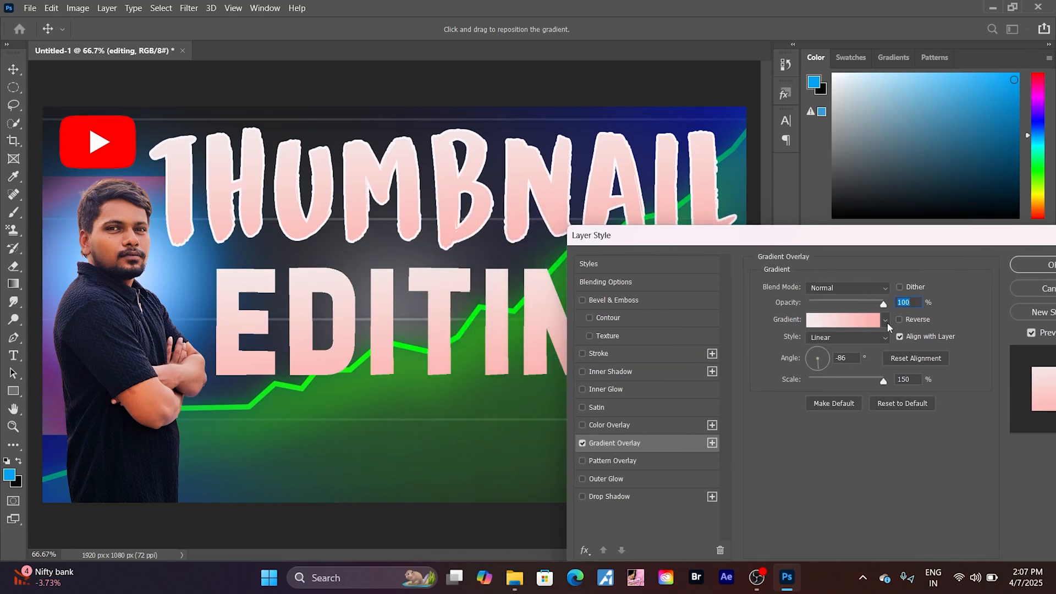
left_click(885, 320)
scroll(820, 380, "down", 1)
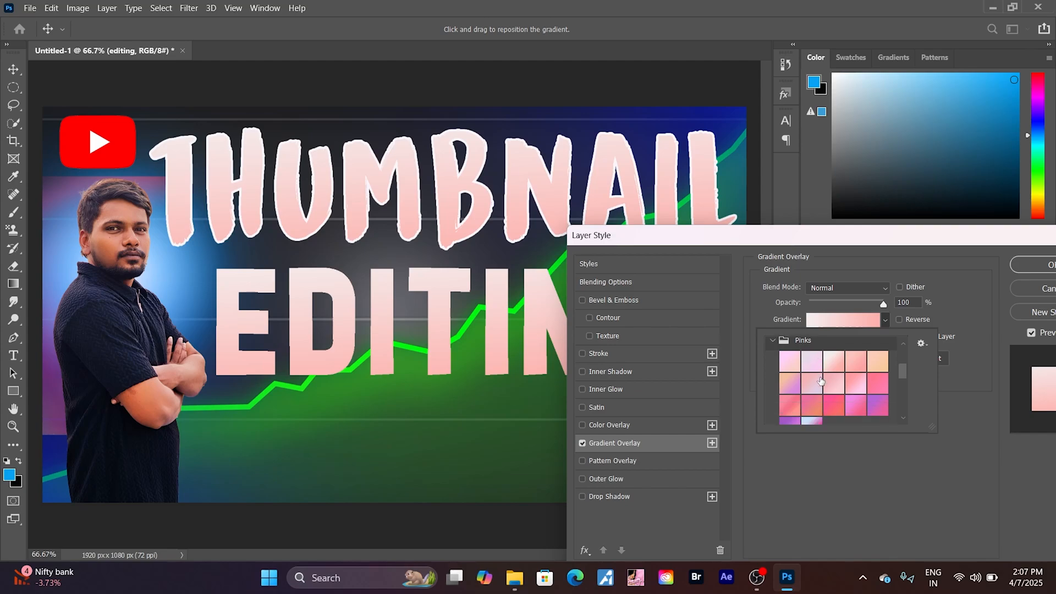
scroll(820, 380, "down", 3)
left_click(808, 368)
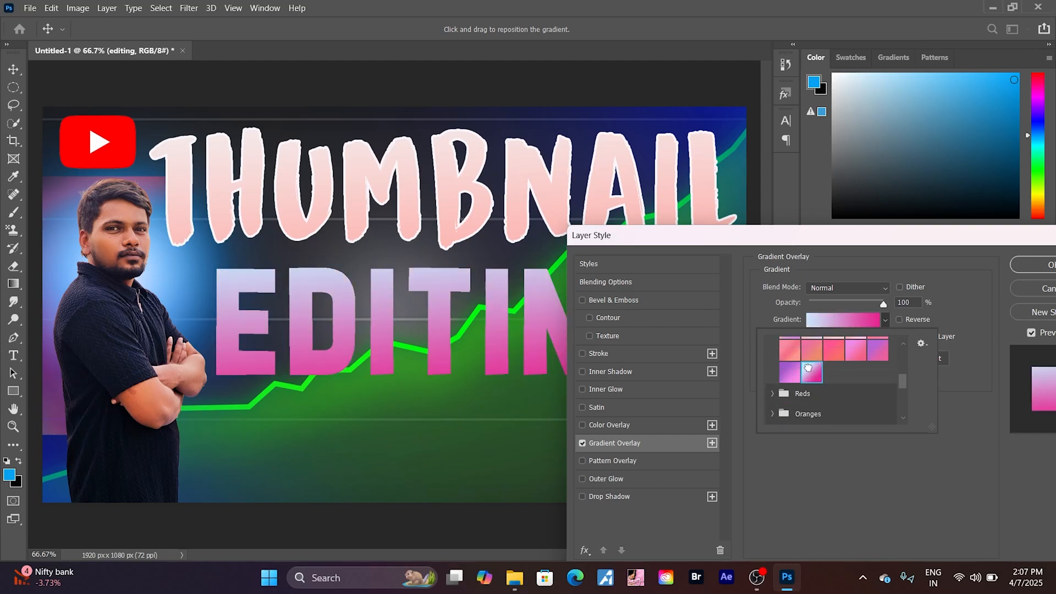
- Change the editing layer's overlay gradient to the orange, pink and purple preset from the Reds group
left_click_drag(748, 240, 787, 194)
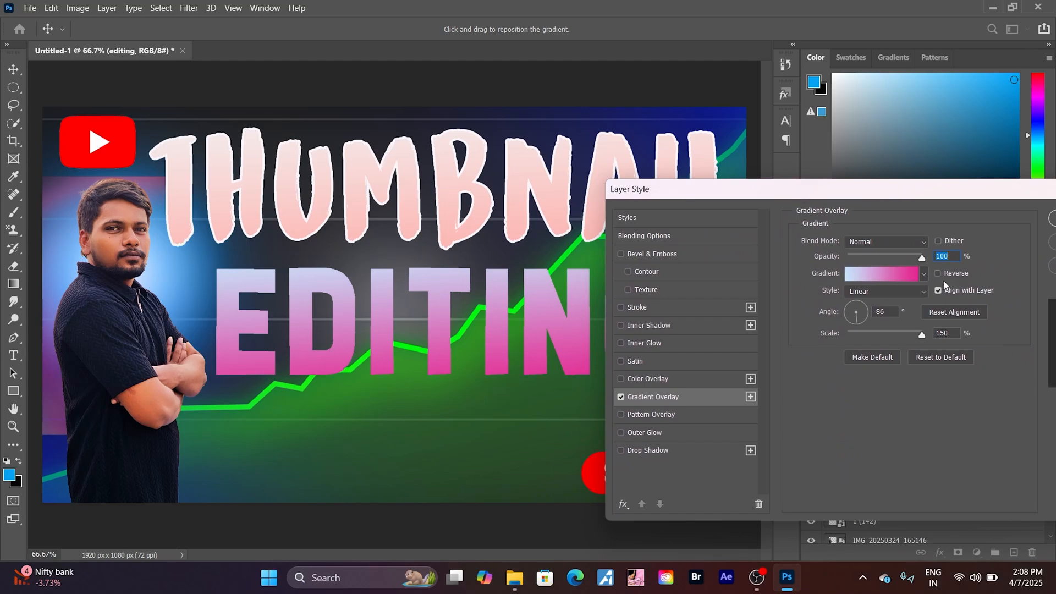
left_click(924, 274)
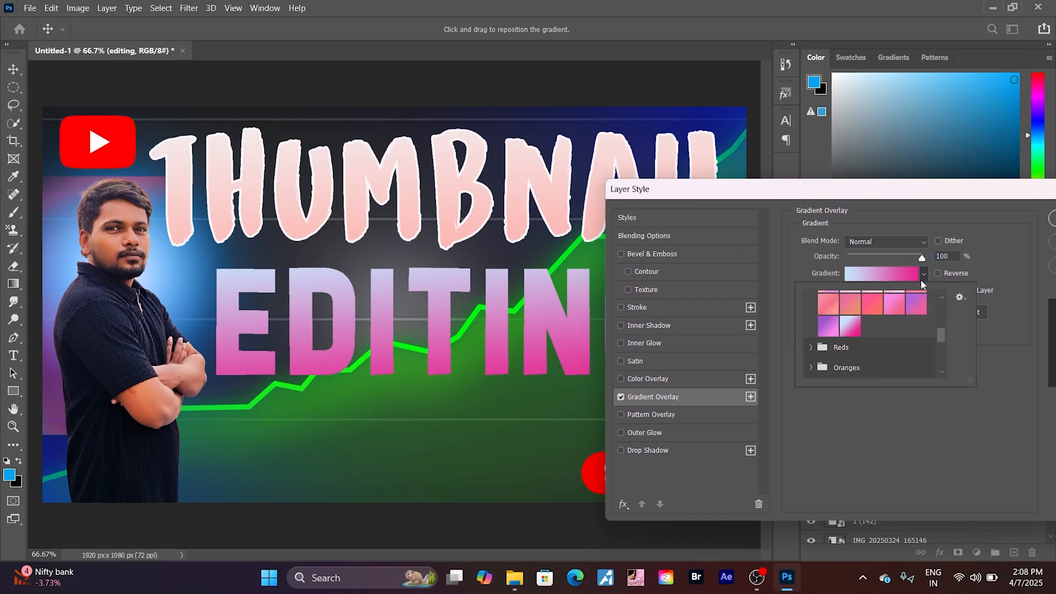
left_click(810, 347)
left_click(859, 336)
left_click_drag(893, 185, 474, 256)
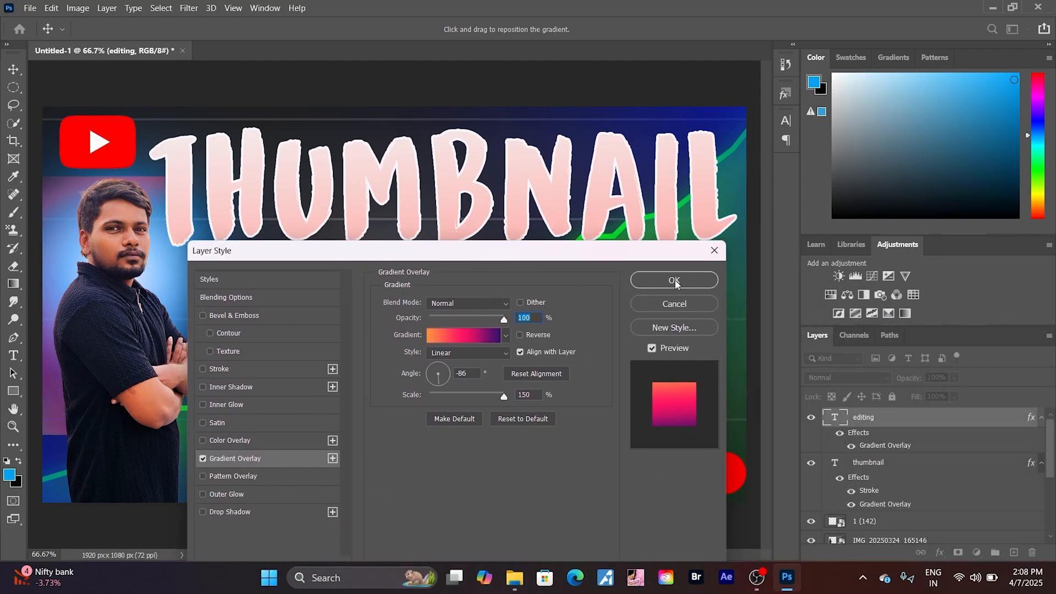
- Add a white Stroke to the editing layer and apply the layer style
left_click(200, 368)
mouse_move(309, 255)
left_mouse_down()
mouse_move(712, 363)
mouse_move(458, 426)
mouse_move(354, 392)
mouse_move(388, 230)
left_mouse_up()
left_click(753, 253)
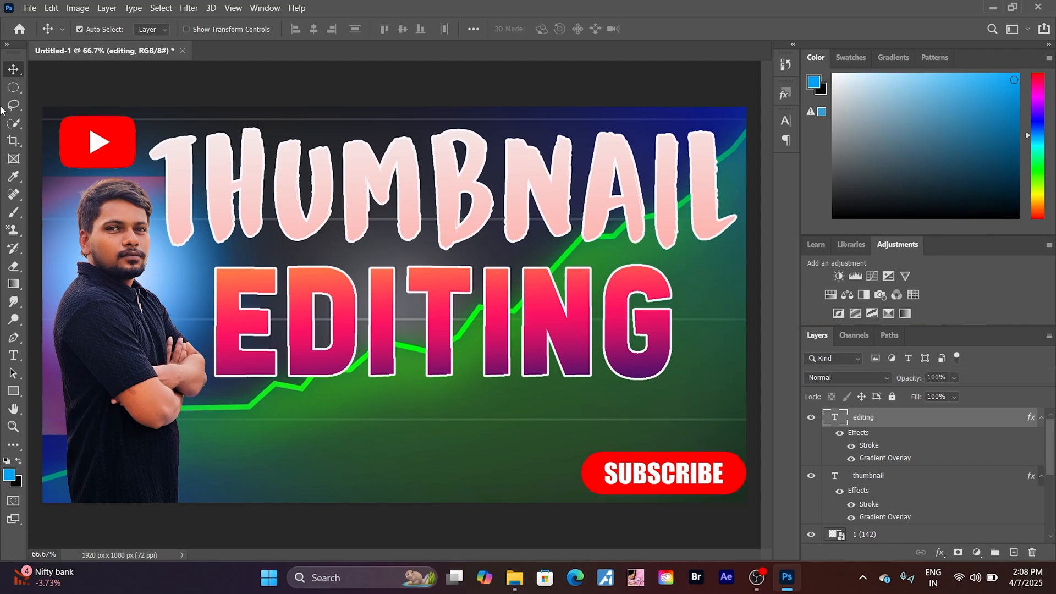
- Select all of the EDITING text and set its font size to 73 pt
left_click(16, 354)
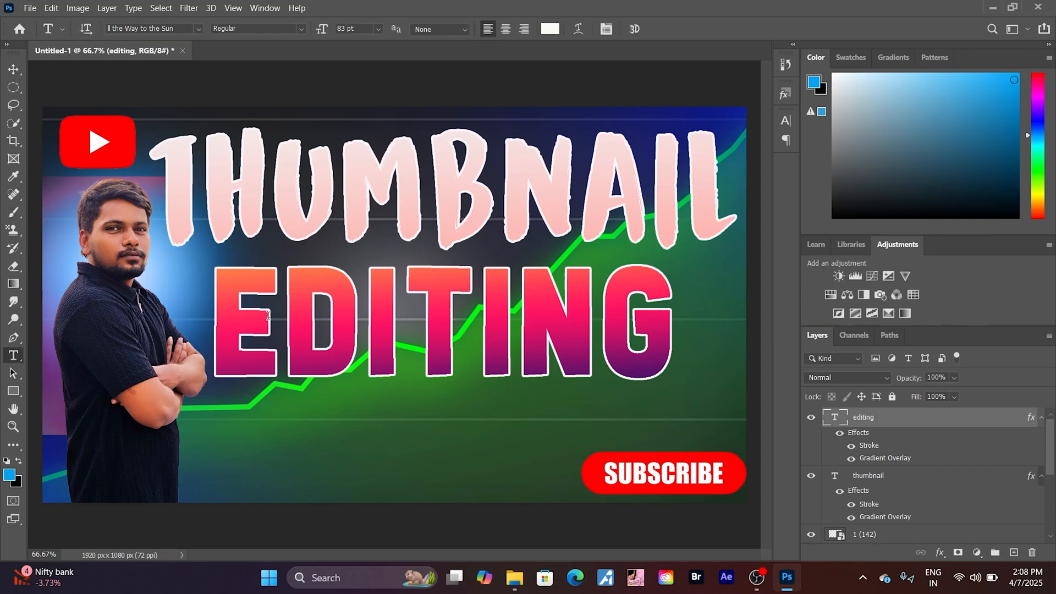
left_click(394, 336)
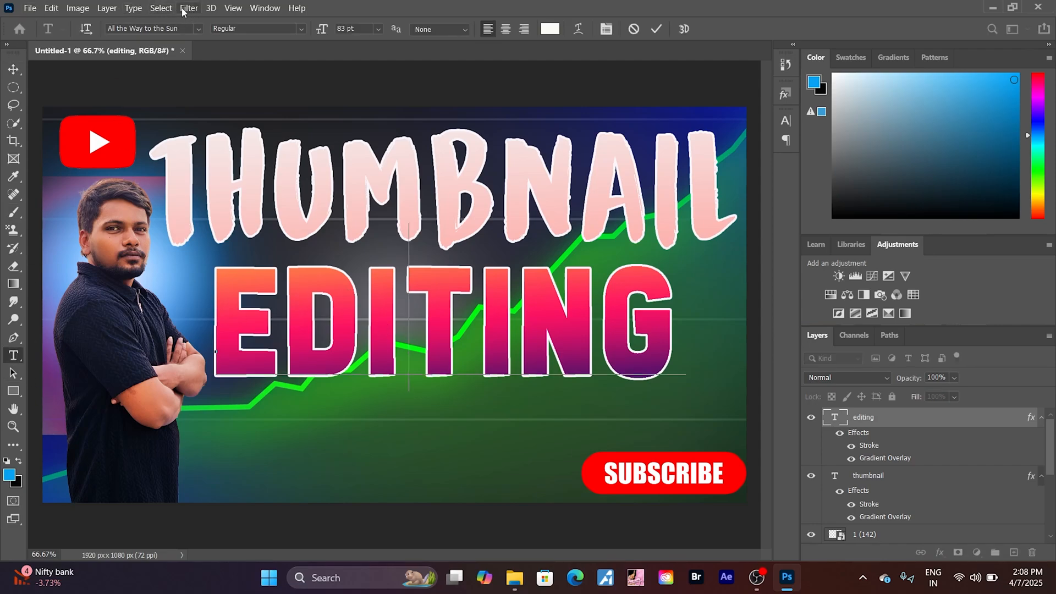
left_click(174, 10)
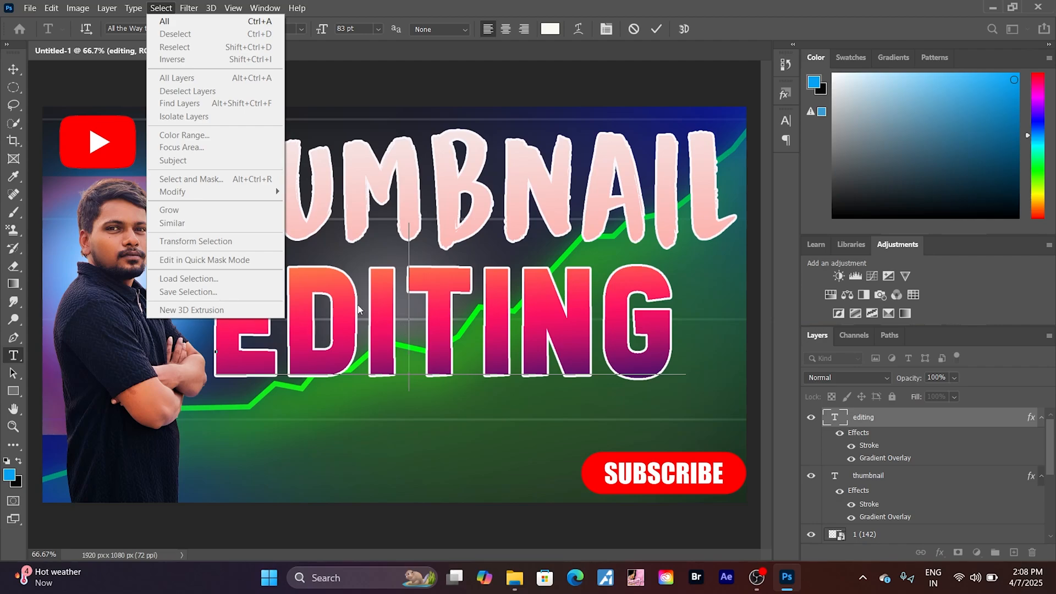
left_click(169, 22)
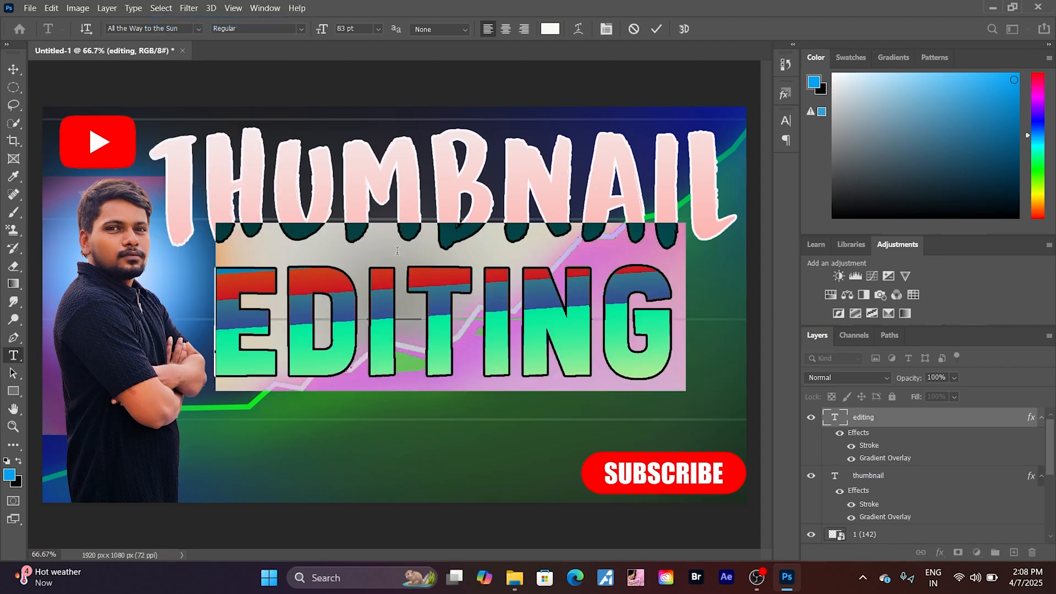
left_click(785, 121)
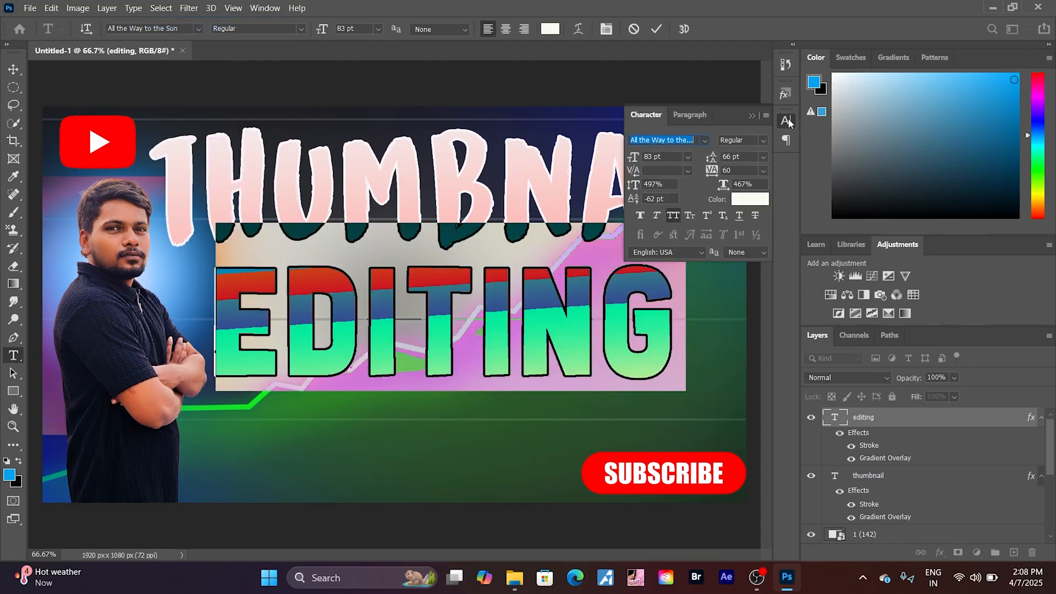
left_click(668, 156)
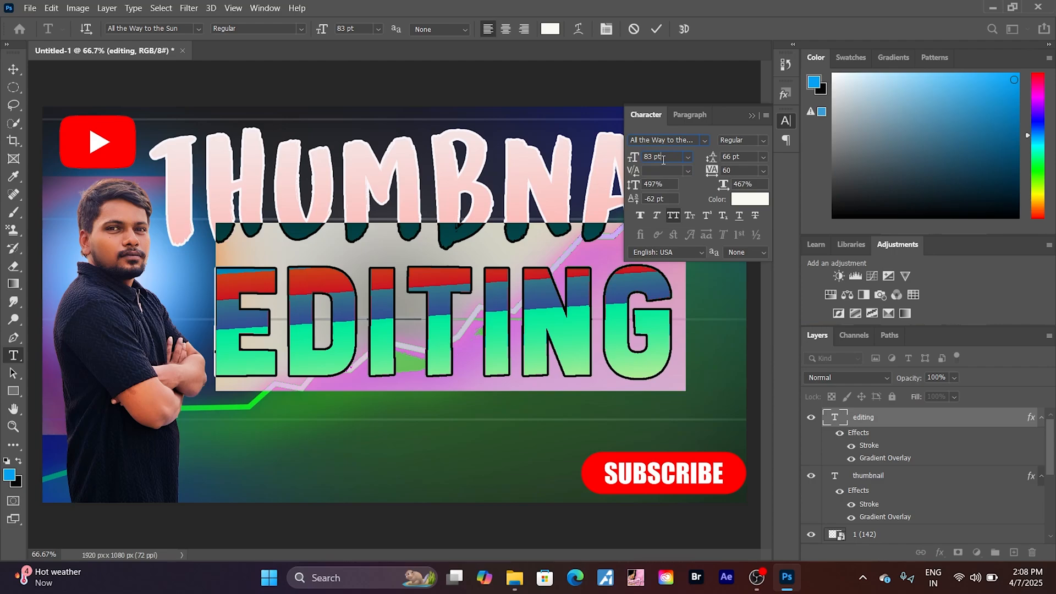
key("Down")
key("Down")
key("Down")
key("Down")
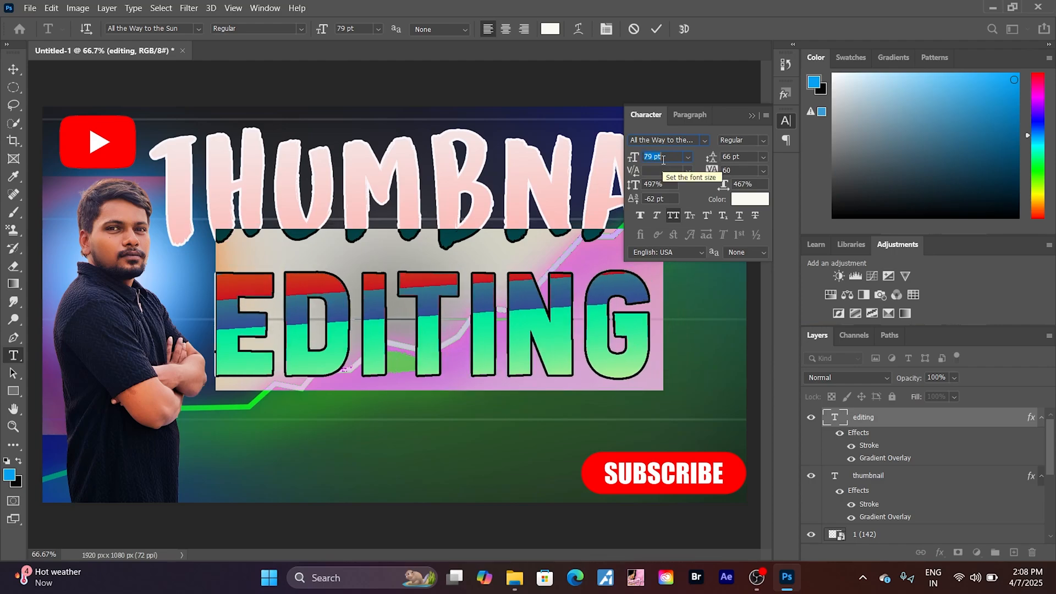
key("Down")
key("Down")
key("Down")
key("Down")
key("Down")
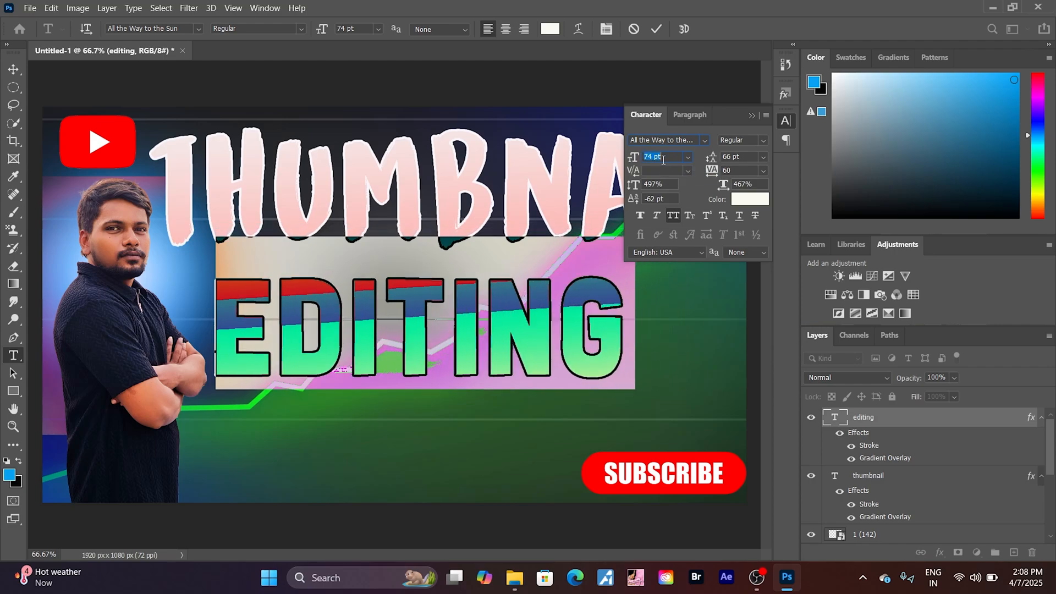
key("Down")
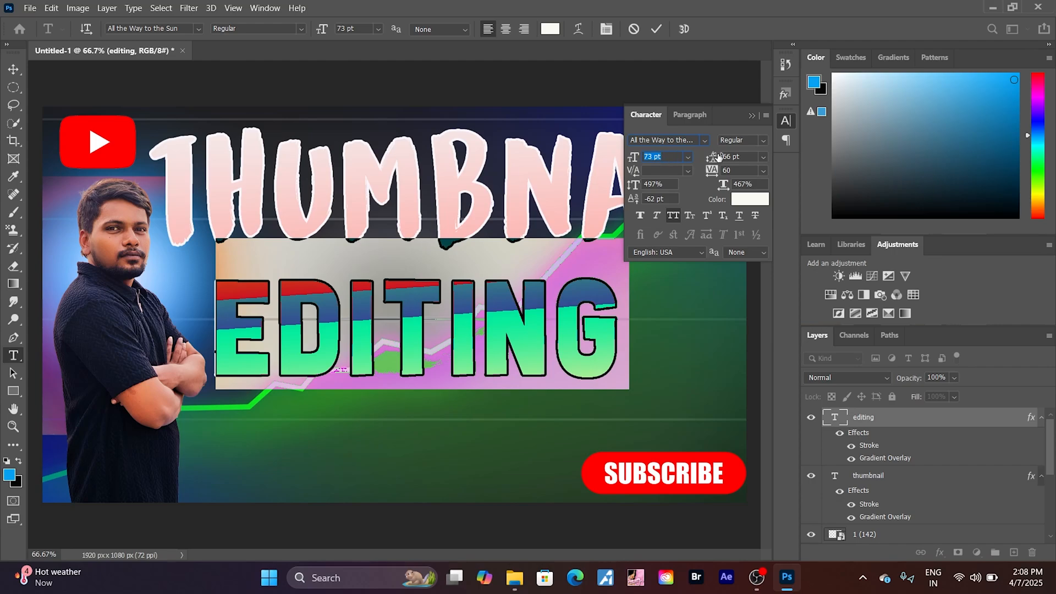
- Set the EDITING text's leading to 80 pt
left_click(746, 158)
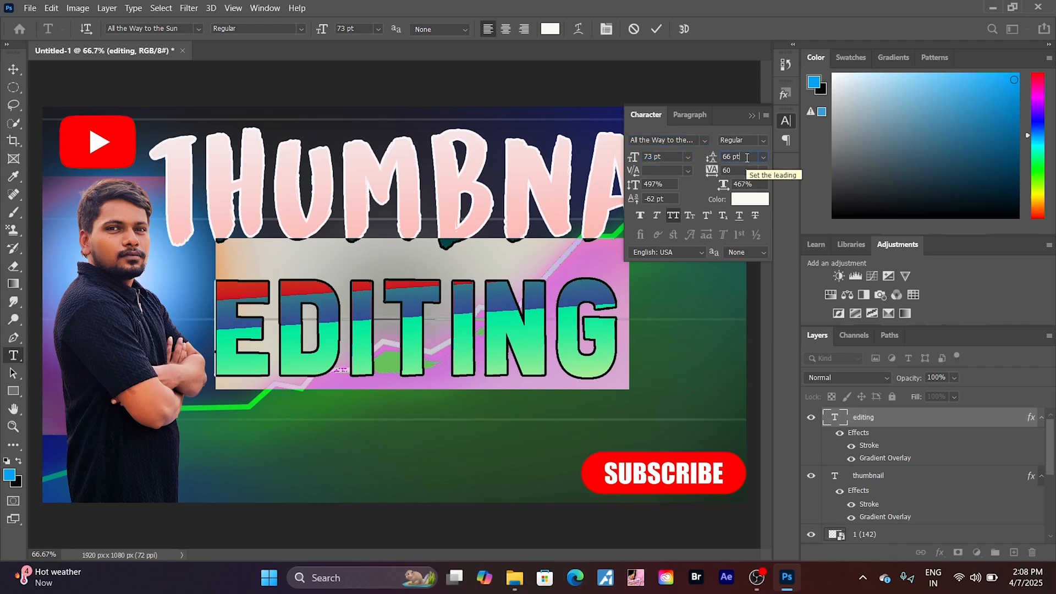
key("Up")
key("Up")
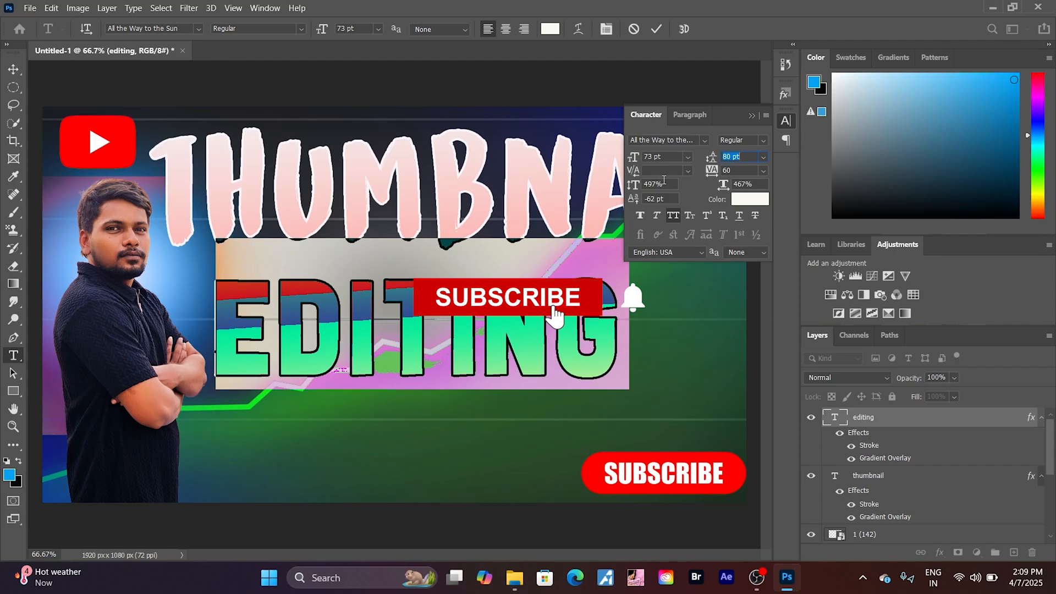
- Set the EDITING text's tracking to 80
left_click(721, 173)
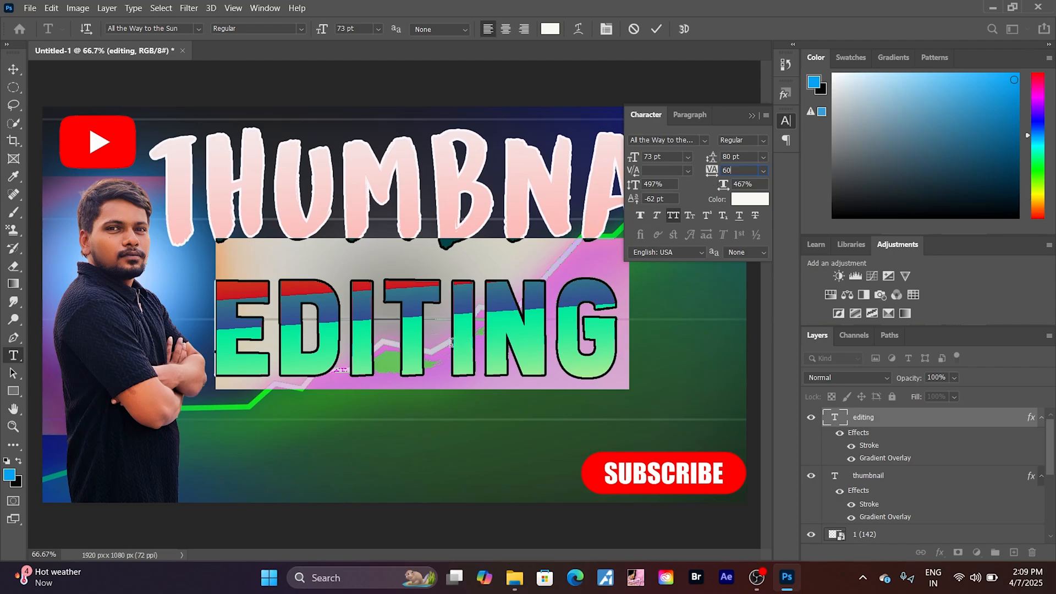
key("Up")
key("Up")
key("Up")
key("Up")
key("Up")
key("Up")
key("Up")
key("Up")
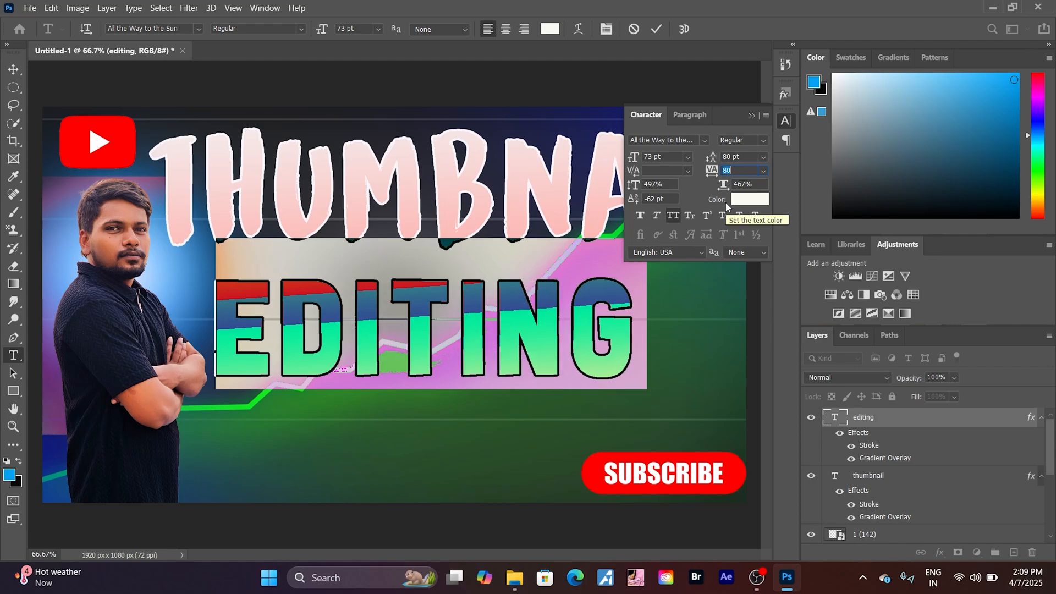
key("Down")
key("Down")
key("Down")
key("Down")
key("Down")
key("Down")
key("Down")
key("Down")
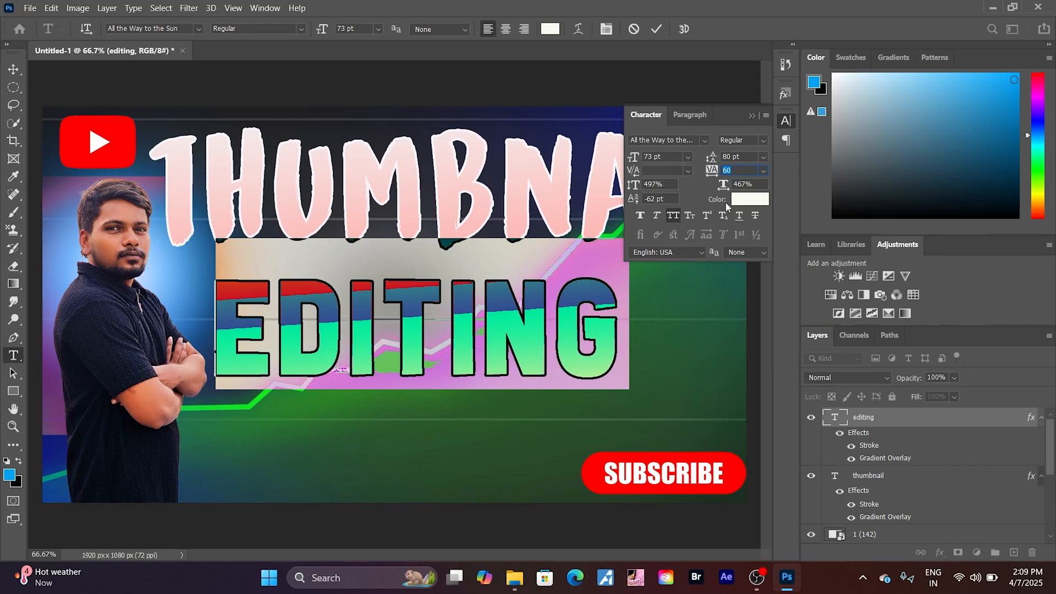
key("Up")
key("Up")
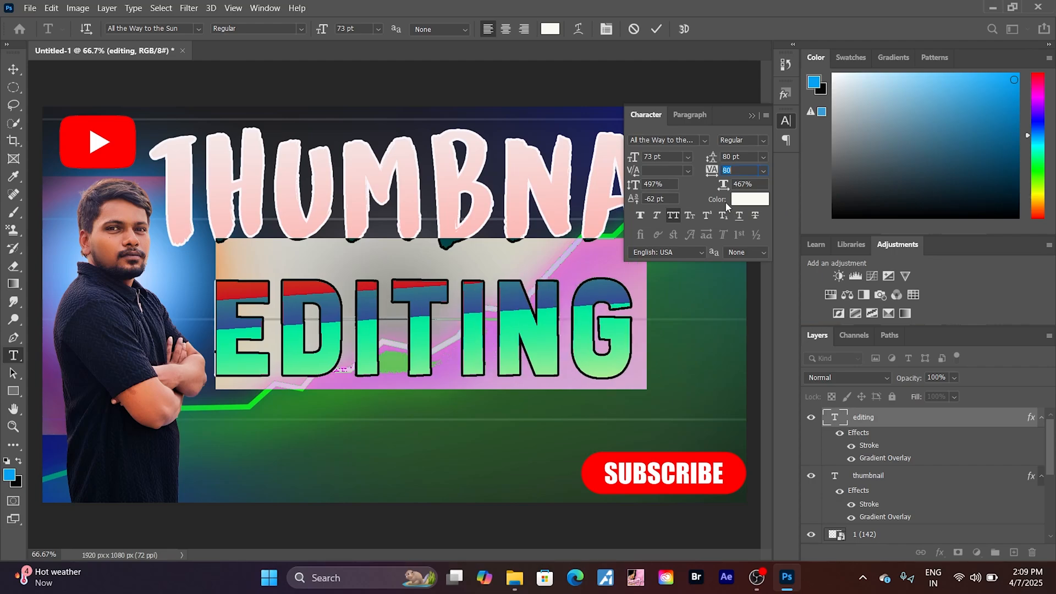
- Set the EDITING text's tracking to 60, accept fafaf4 as its text color, and commit the text edit
key("Up")
key("Up")
key("Down")
key("Down")
key("Down")
key("Down")
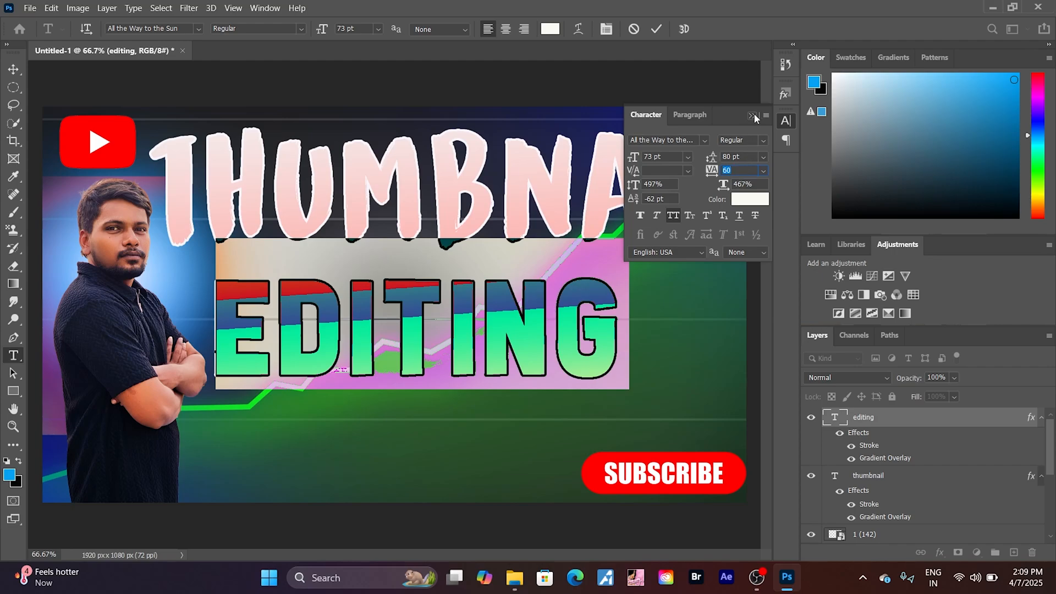
left_click(753, 199)
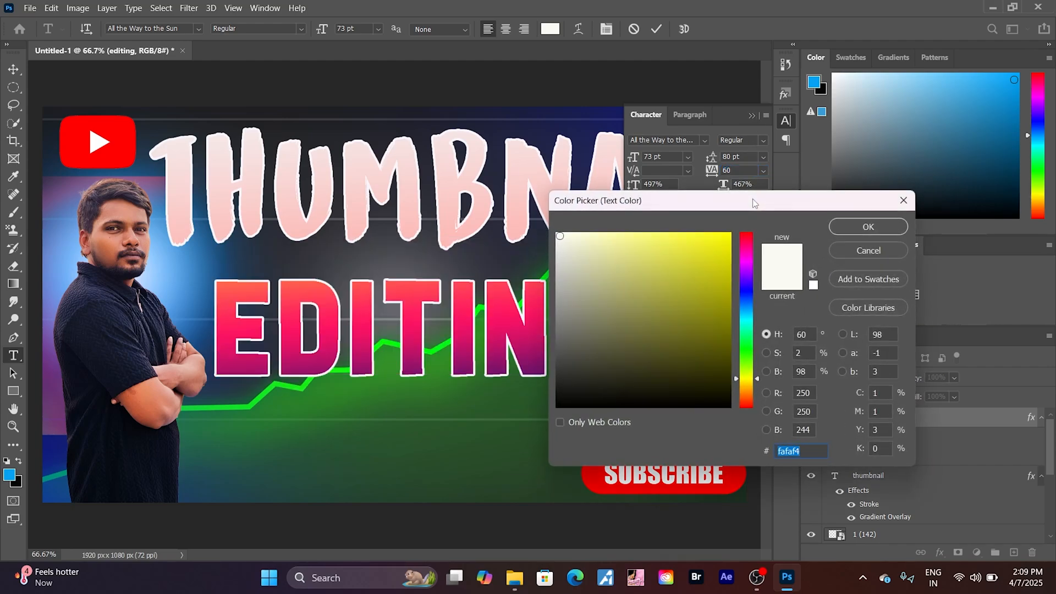
left_click(872, 229)
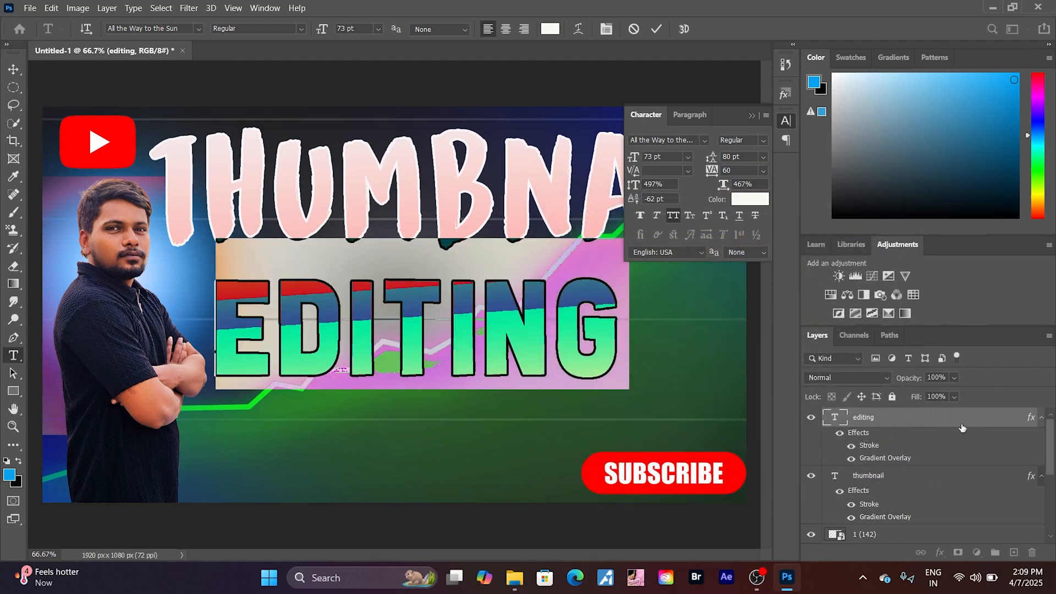
left_click(962, 426)
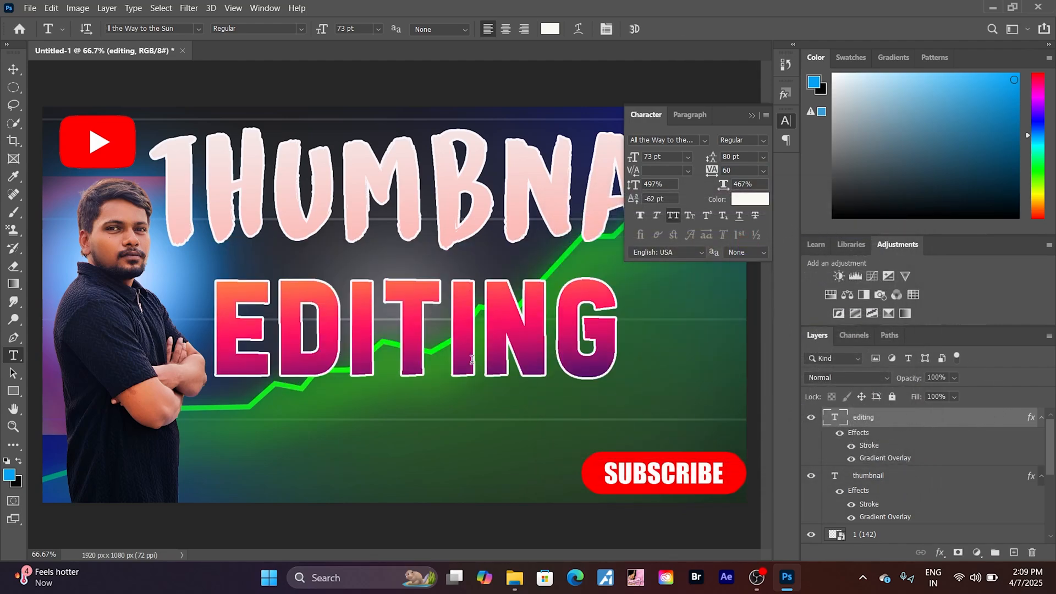
- Move the EDITING text slightly up and to the right, closer beneath the THUMBNAIL text
left_click(751, 115)
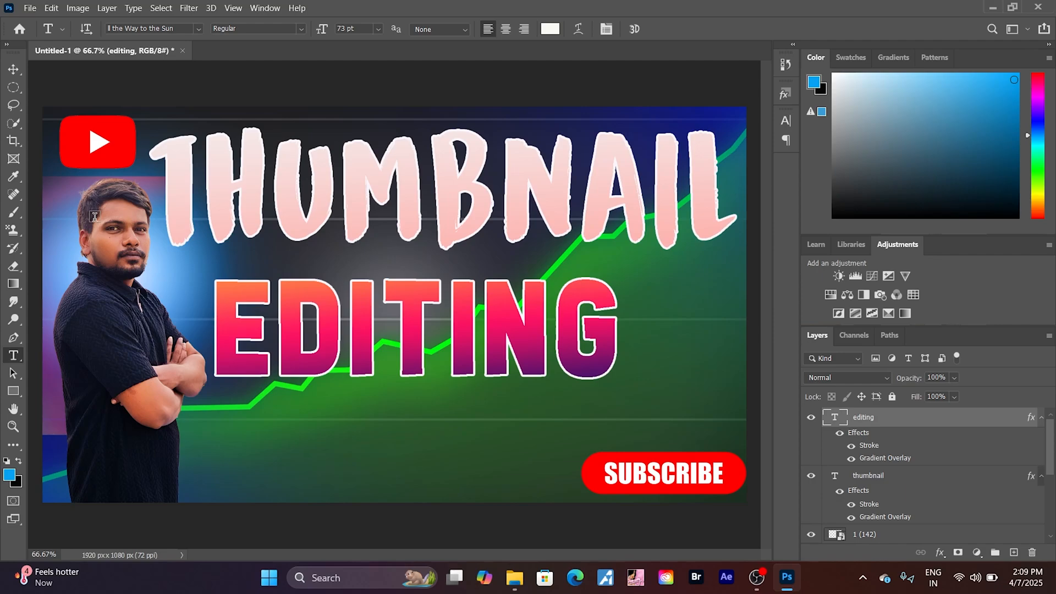
left_click(13, 68)
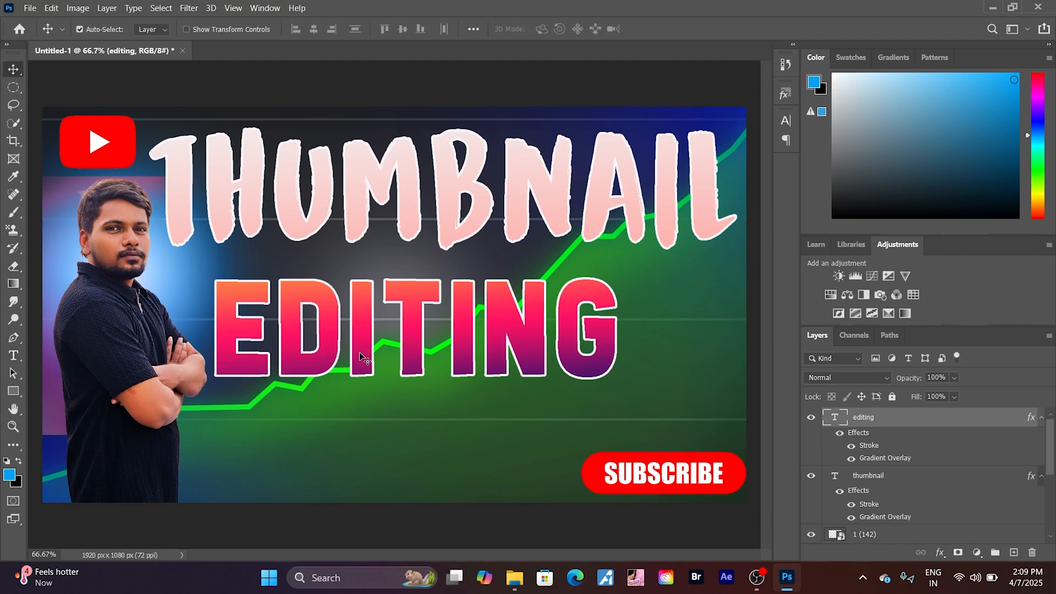
mouse_move(360, 349)
left_mouse_down()
mouse_move(366, 337)
mouse_move(376, 347)
left_mouse_up()
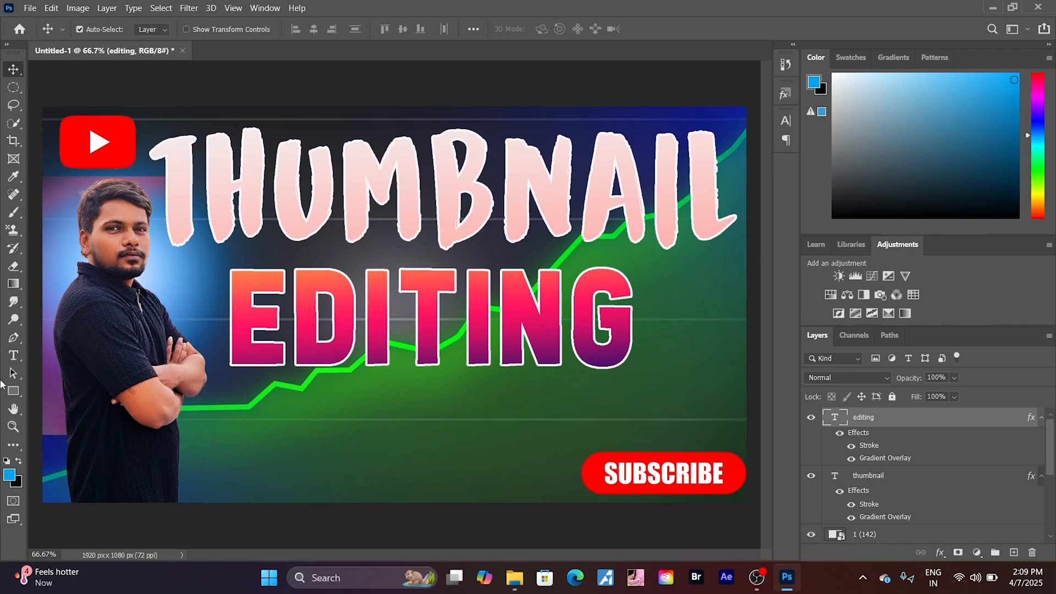
- Add a TELUGU text layer below the EDITING text, beside the portrait, and commit it
left_click(17, 360)
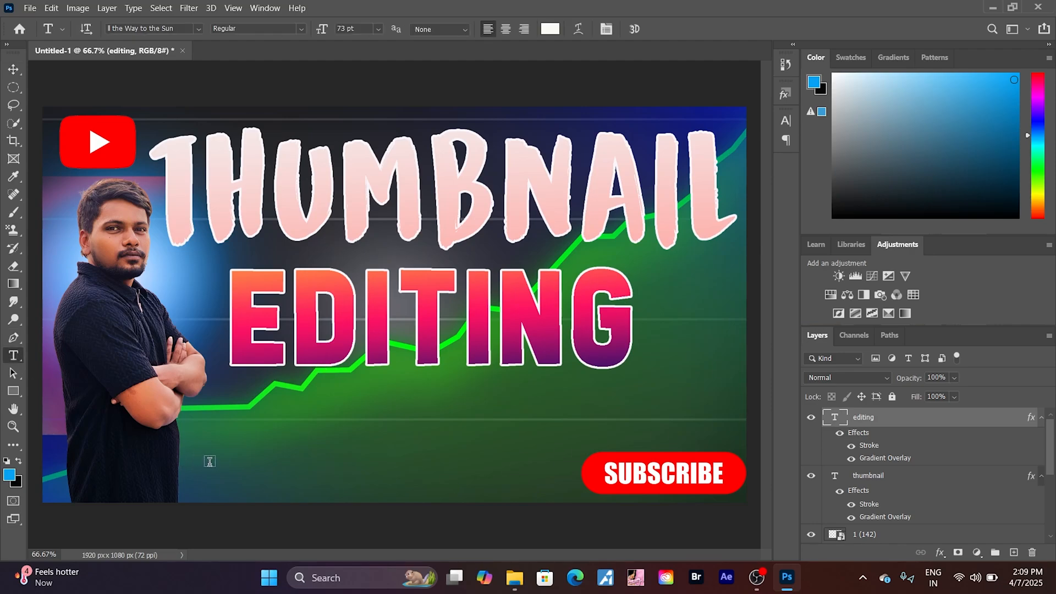
left_click(211, 462)
type("TEL")
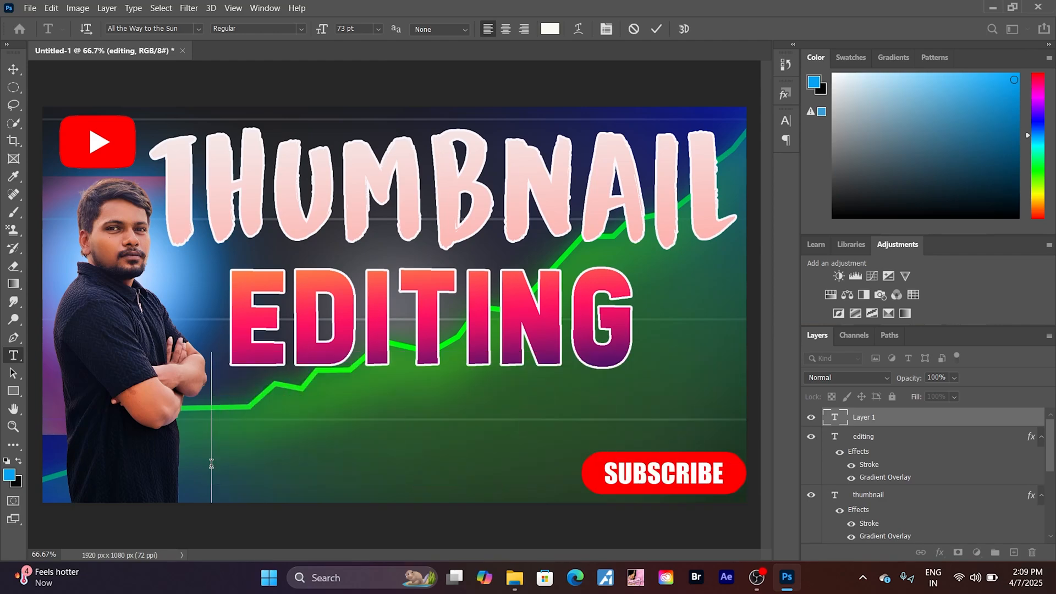
type("UGU")
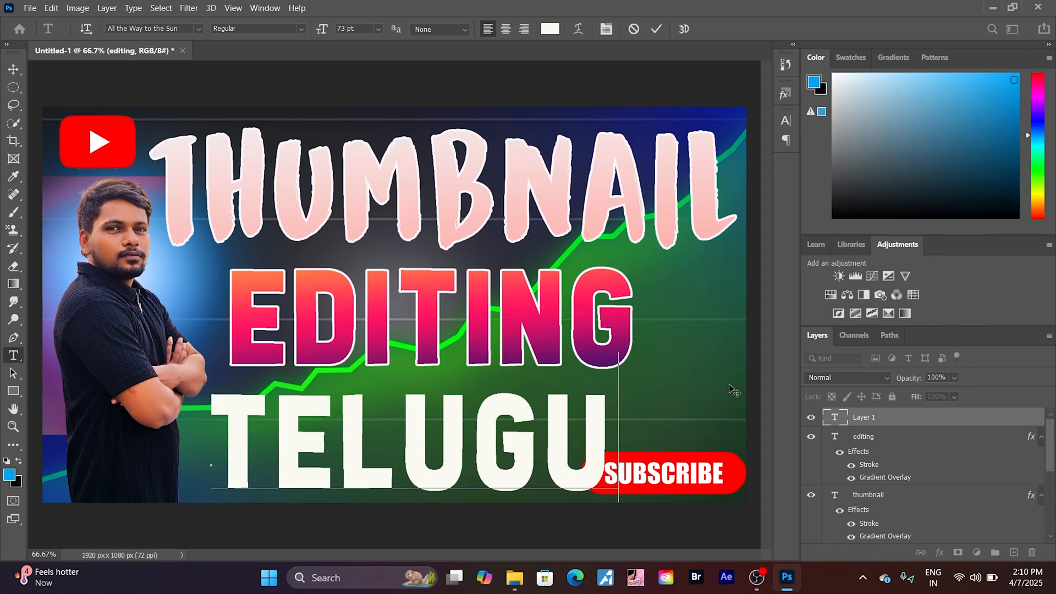
left_click(904, 418)
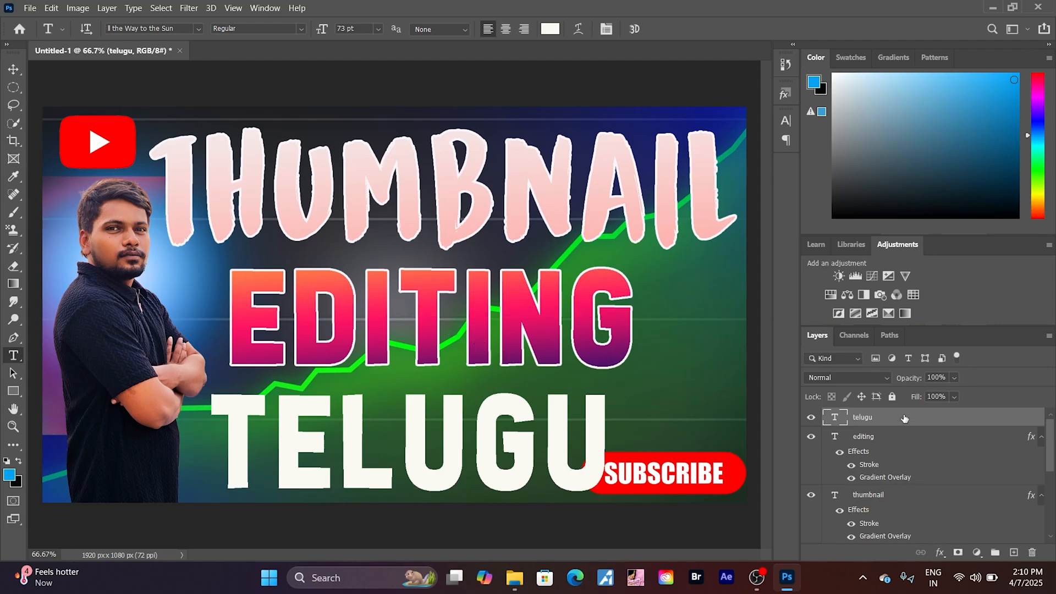
- Apply a Gradient Overlay with a pastel green-to-pink gradient to the telugu layer
left_click(940, 552)
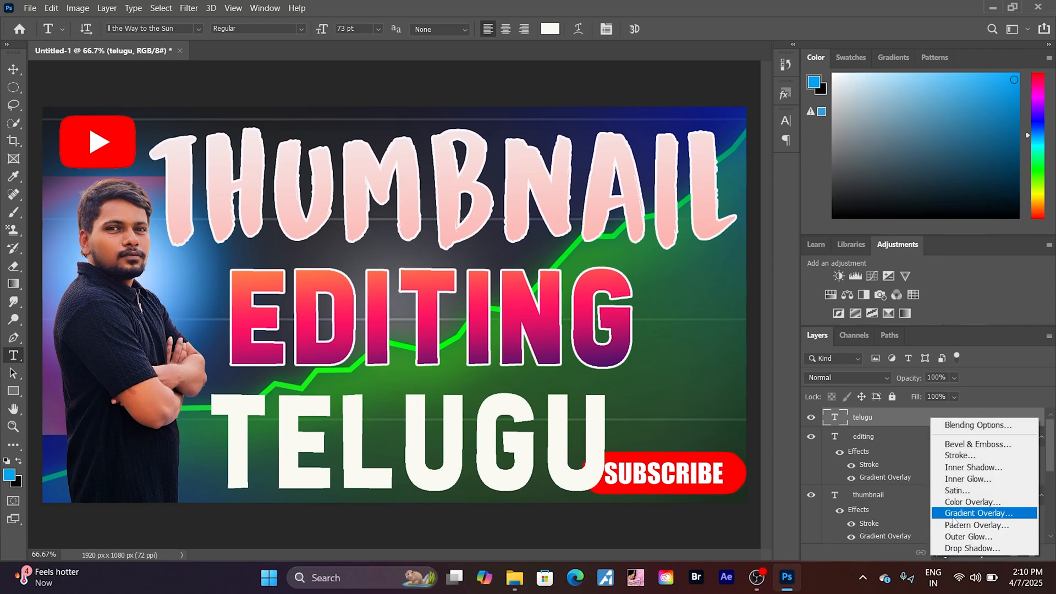
left_click(952, 513)
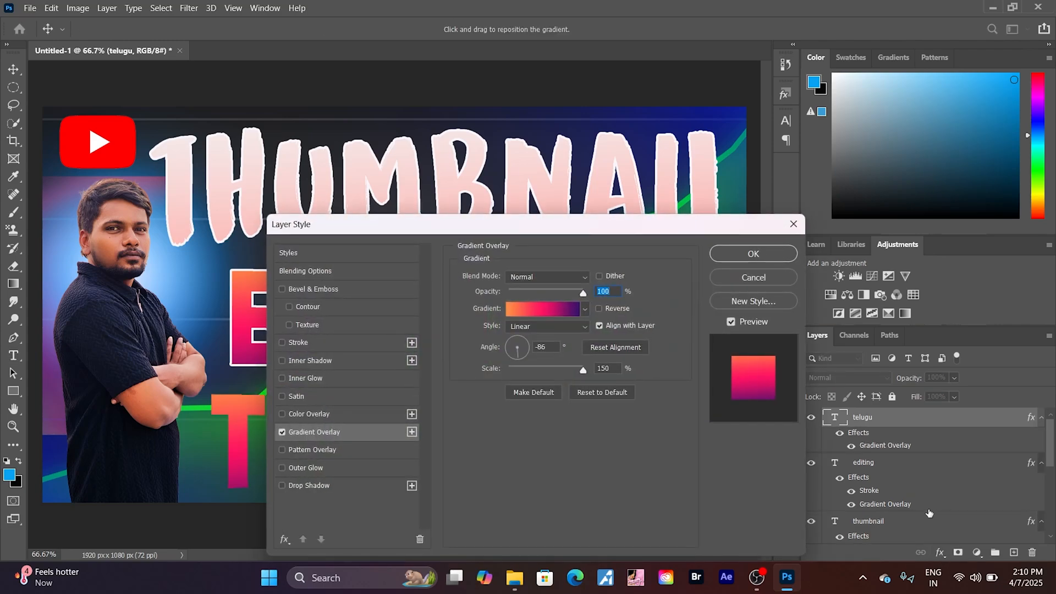
left_click(585, 309)
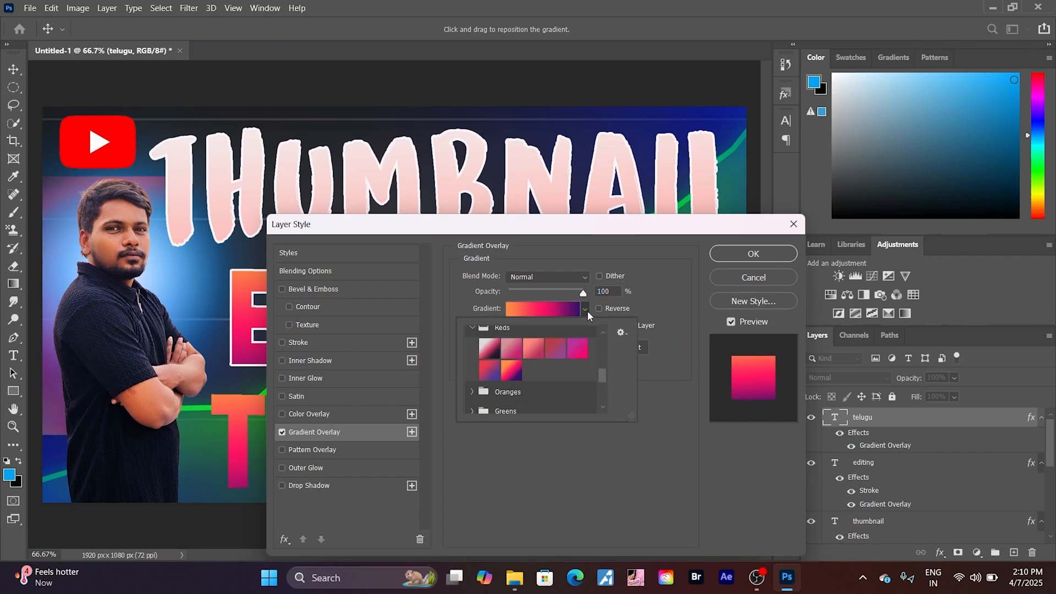
left_click(471, 392)
scroll(550, 390, "down", 3)
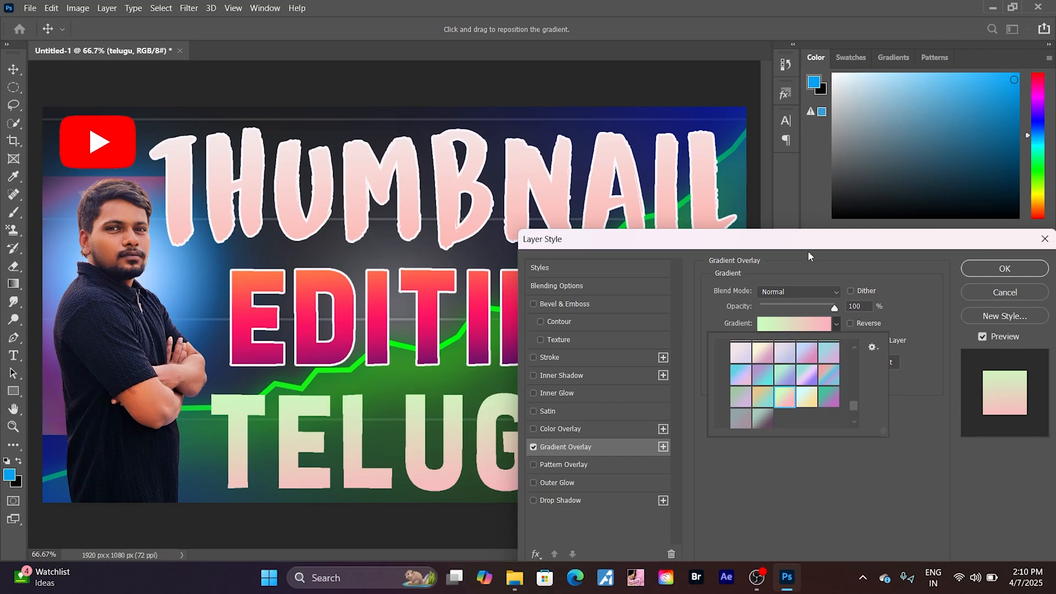
left_click(807, 250)
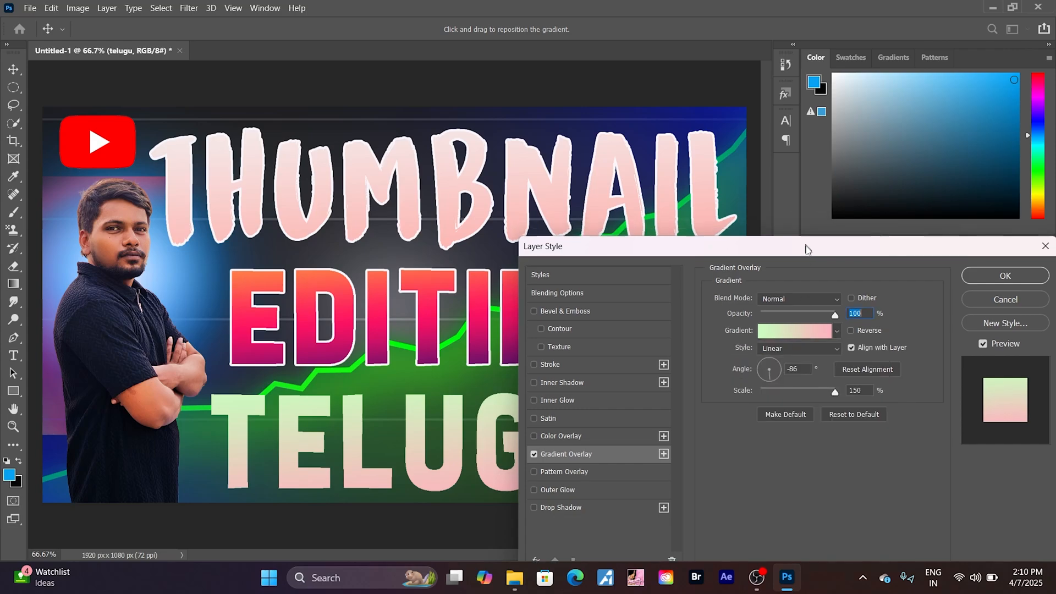
left_click_drag(805, 249, 843, 283)
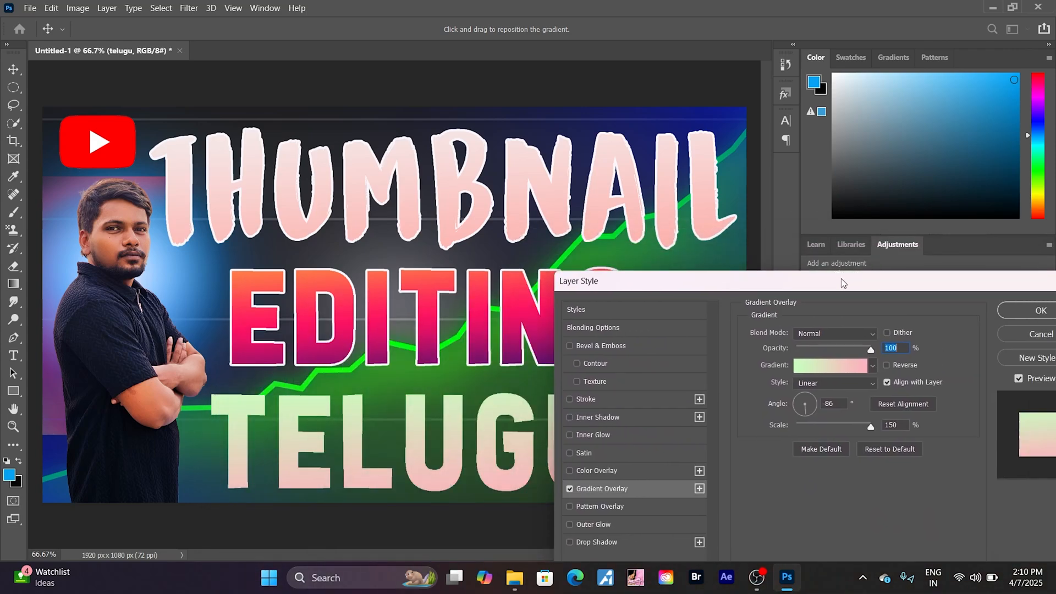
left_click(1020, 312)
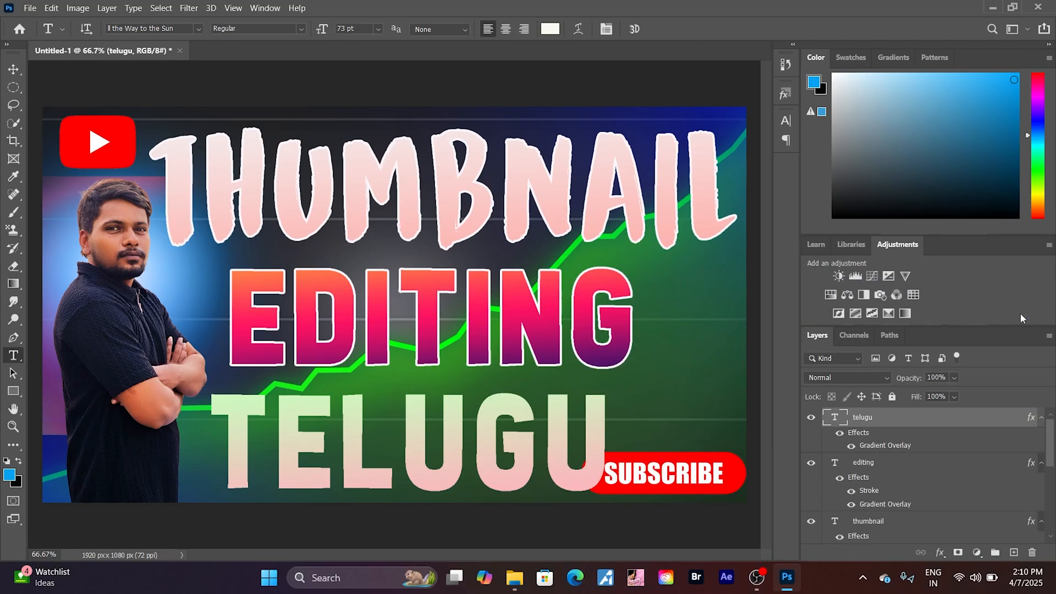
- Add a white 6 px outside Stroke to the telugu layer
left_click(941, 552)
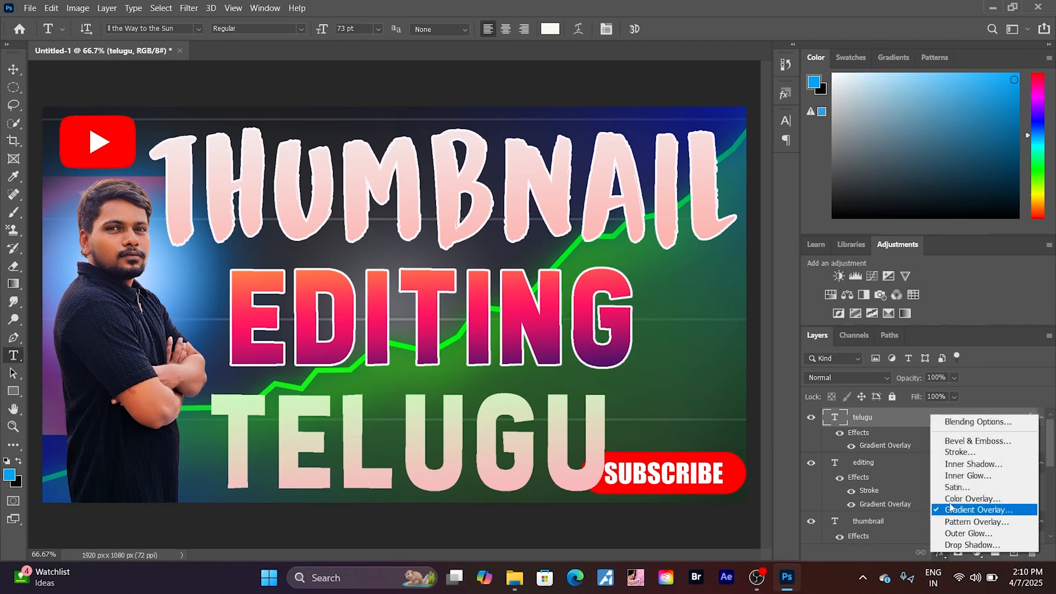
left_click(949, 455)
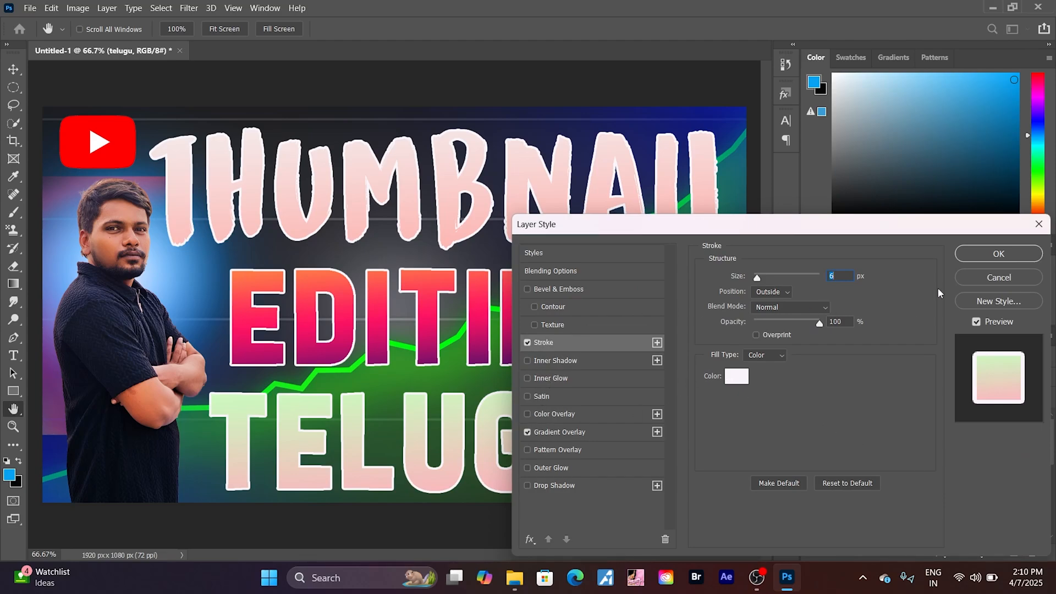
left_click(998, 254)
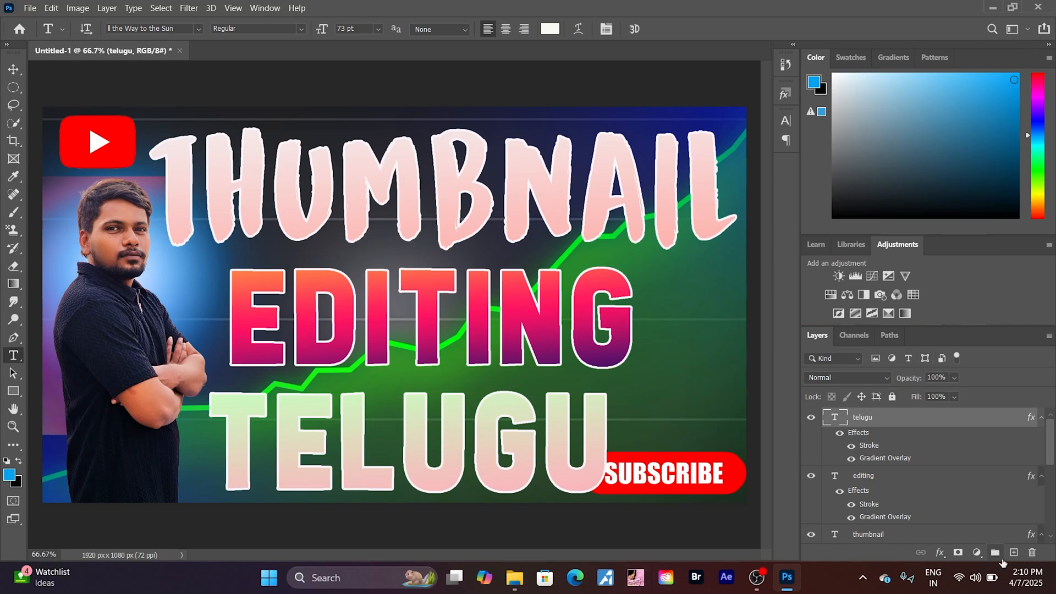
- Add a new layer and place the Lights (52) lightning image from the Lights folder as an embedded object
left_click(1013, 552)
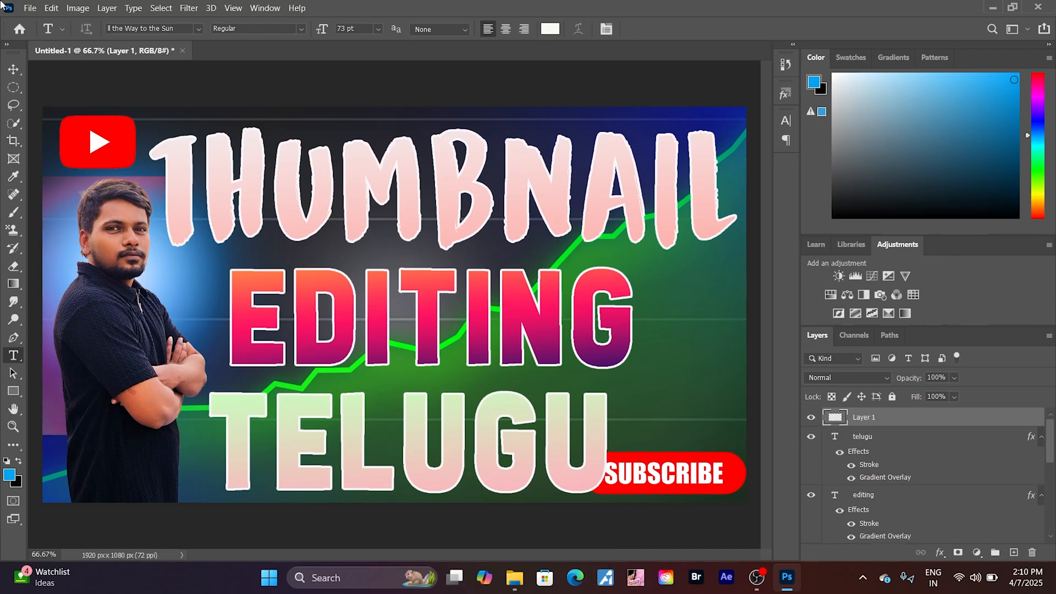
left_click(30, 8)
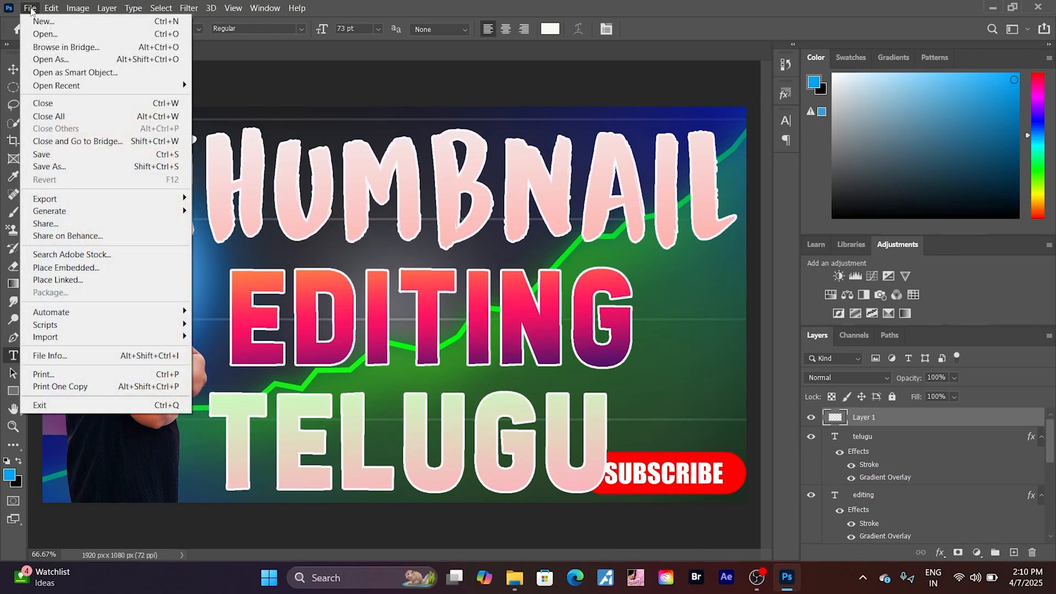
left_click(66, 268)
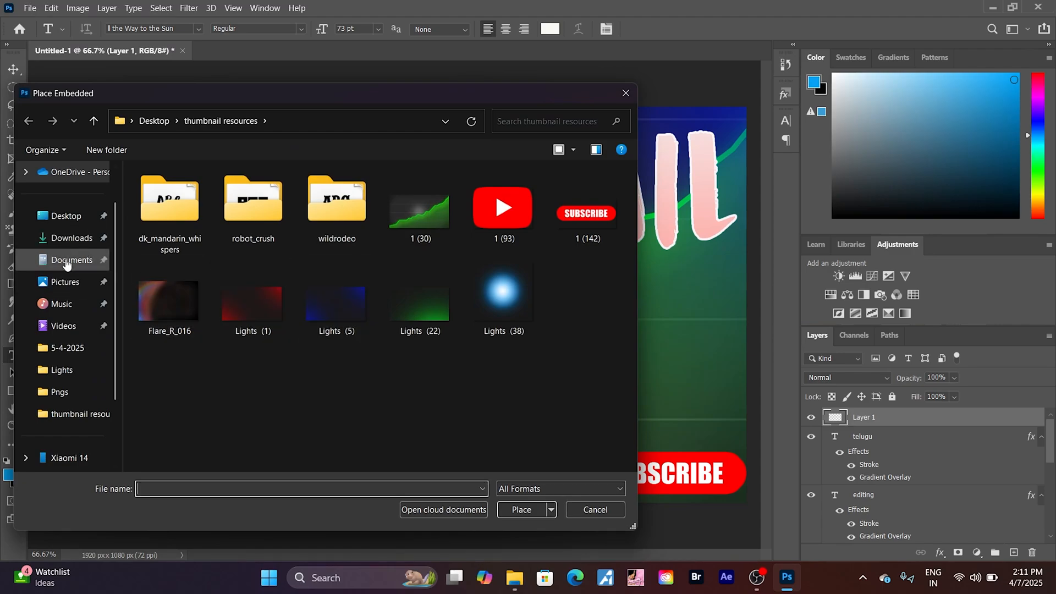
left_click(66, 263)
scroll(277, 367, "down", 2)
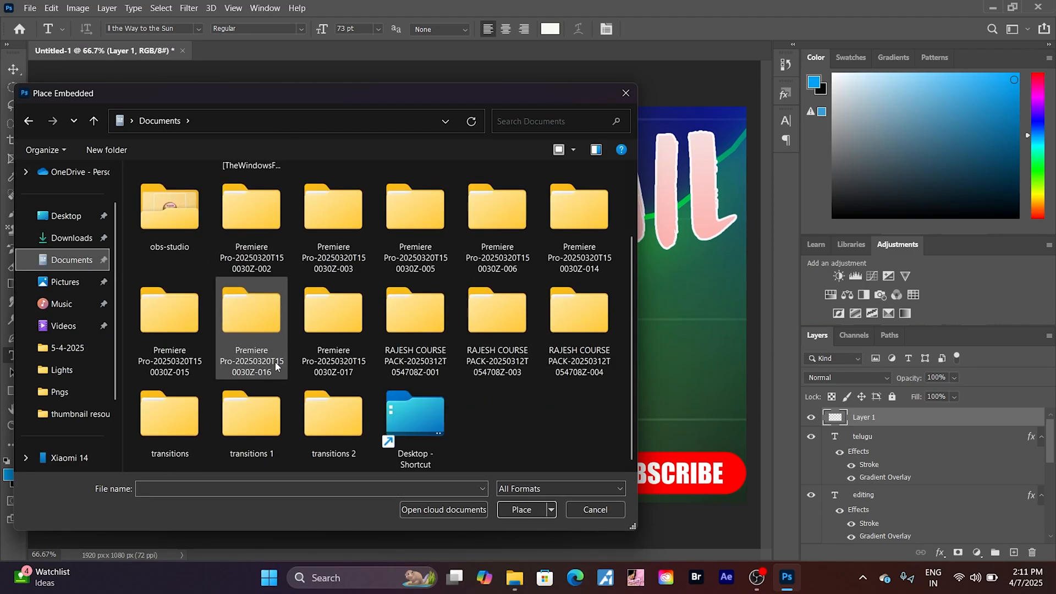
double_click(270, 411)
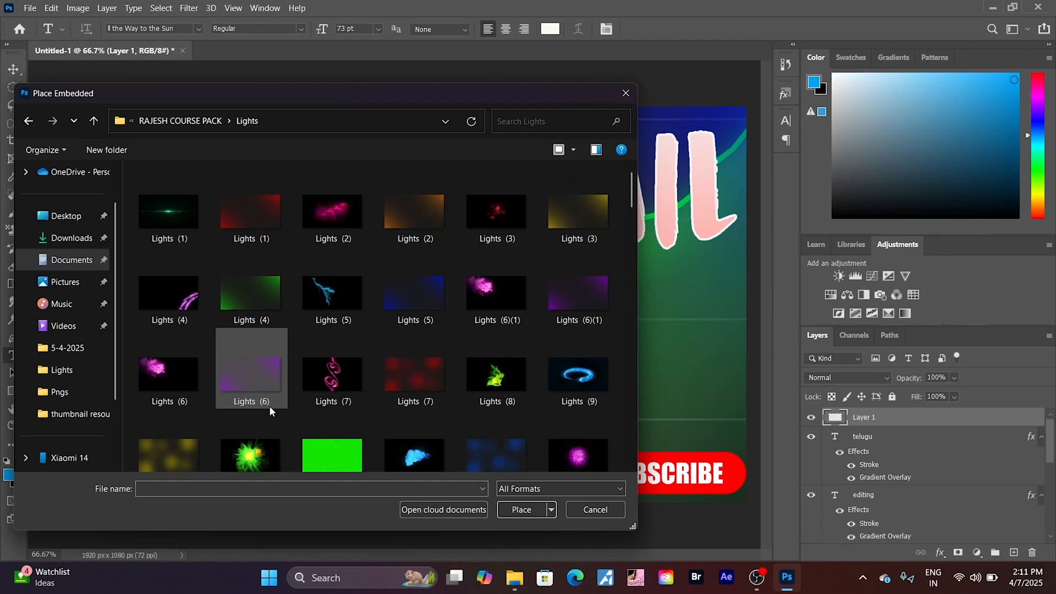
scroll(269, 405, "down", 10)
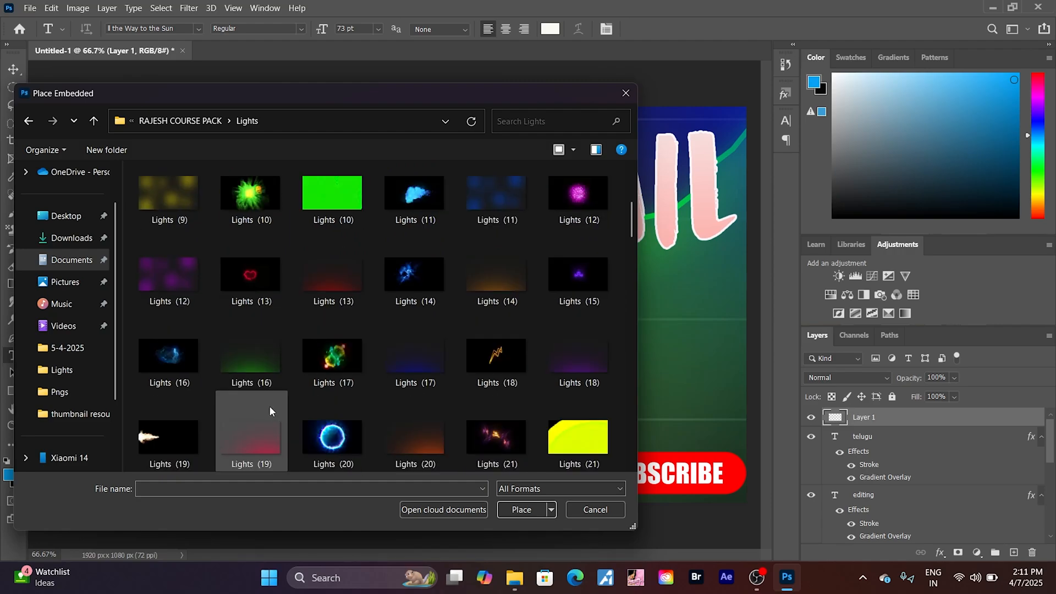
left_click(189, 187)
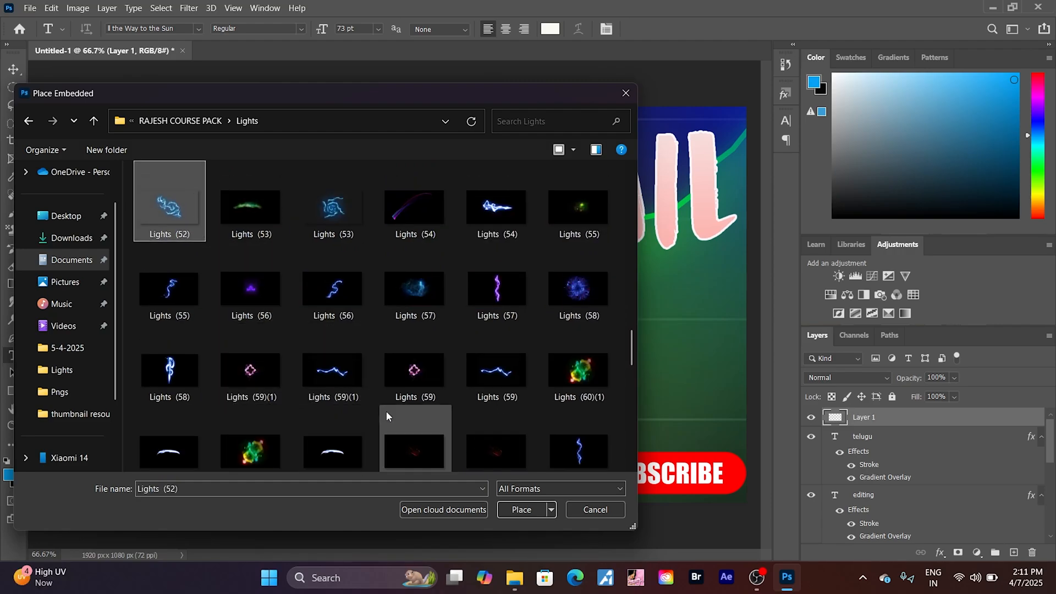
left_click(507, 510)
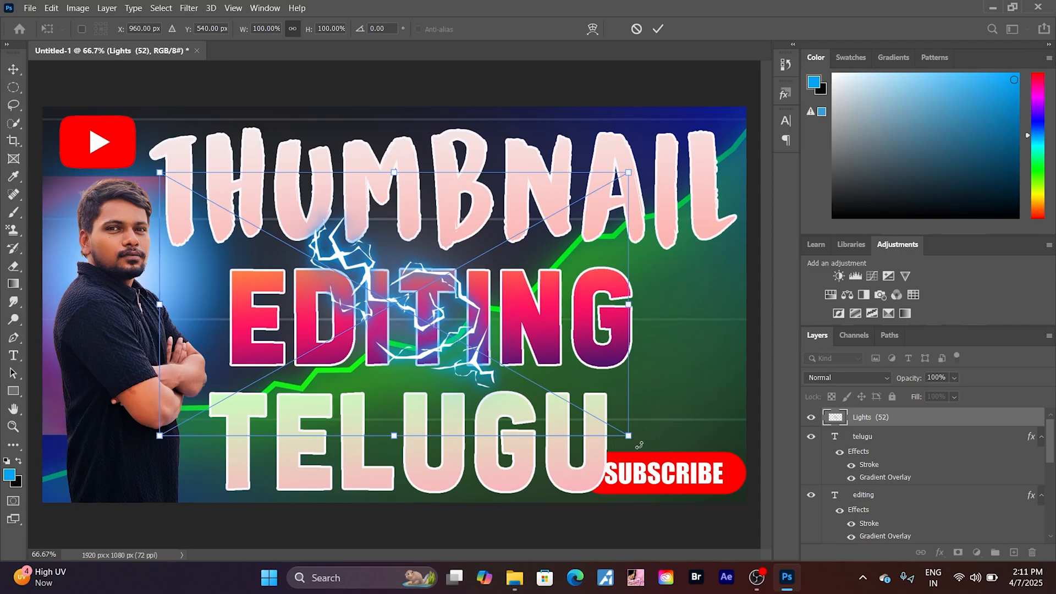
- Rotate the Lights (52) image by about 64° and move its layer directly below the thumbnail text layer
left_click_drag(639, 445, 377, 556)
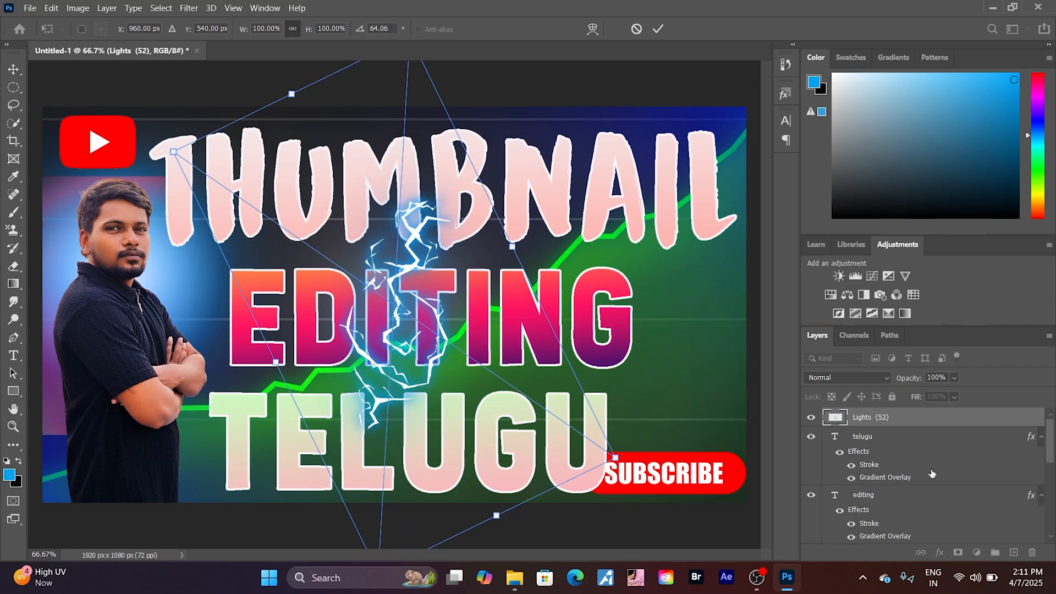
scroll(931, 474, "down", 1)
scroll(924, 461, "up", 1)
left_click_drag(891, 417, 936, 484)
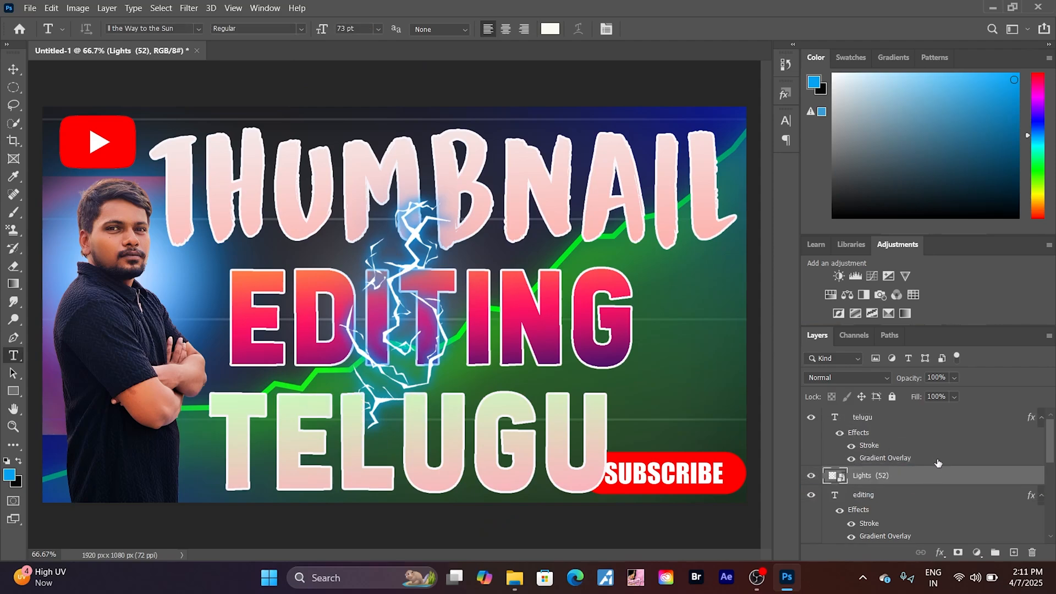
scroll(937, 463, "down", 1)
left_click_drag(910, 420, 922, 484)
scroll(946, 464, "down", 2)
scroll(947, 462, "up", 1)
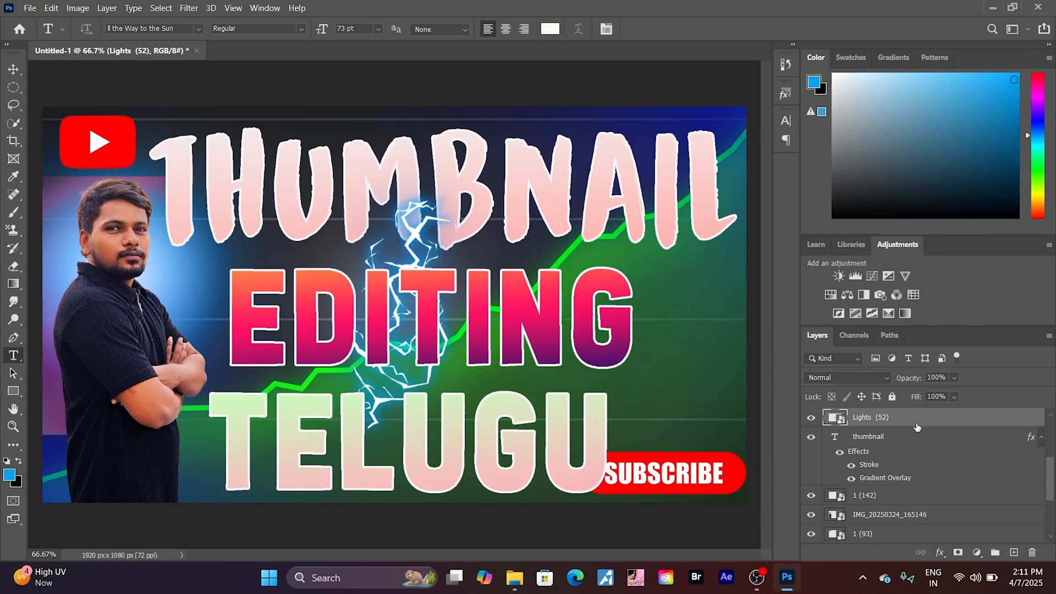
left_click_drag(914, 421, 931, 486)
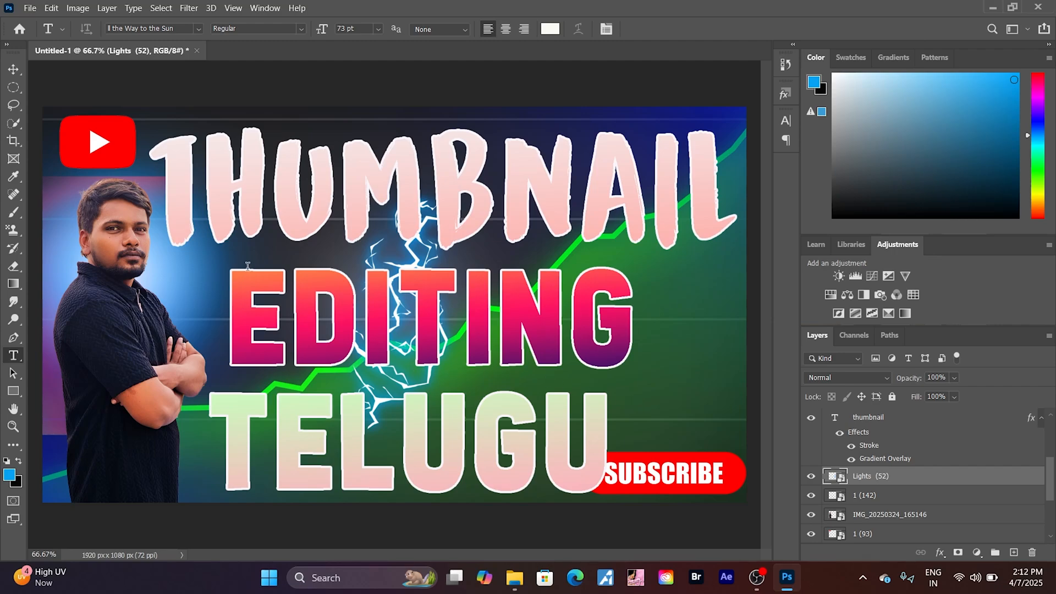
- Move the Lights (52) lightning from behind the text onto the portrait's shoulder and arm
left_click(14, 70)
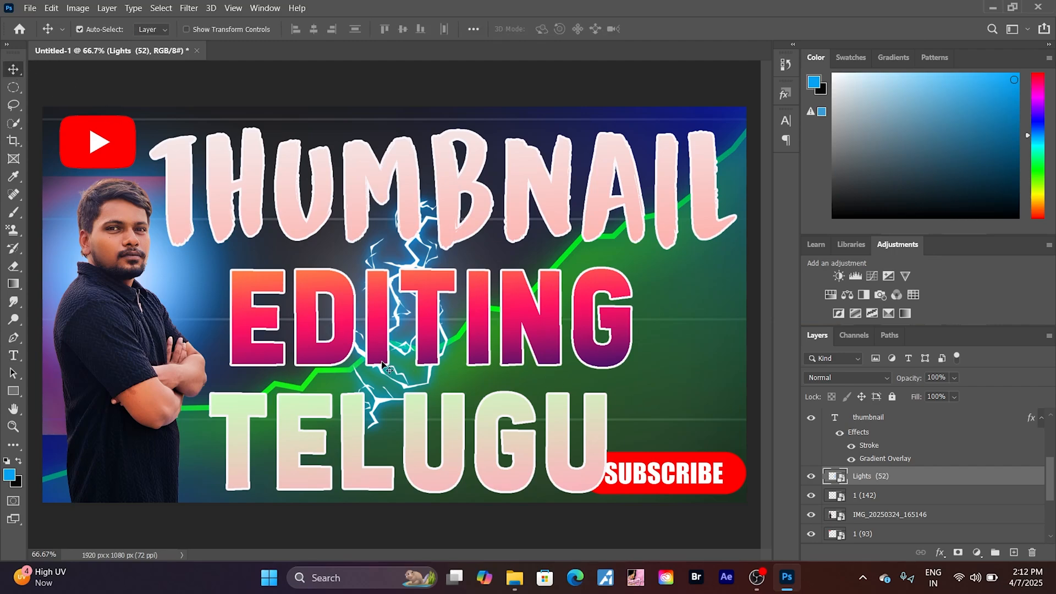
left_click_drag(391, 381, 100, 431)
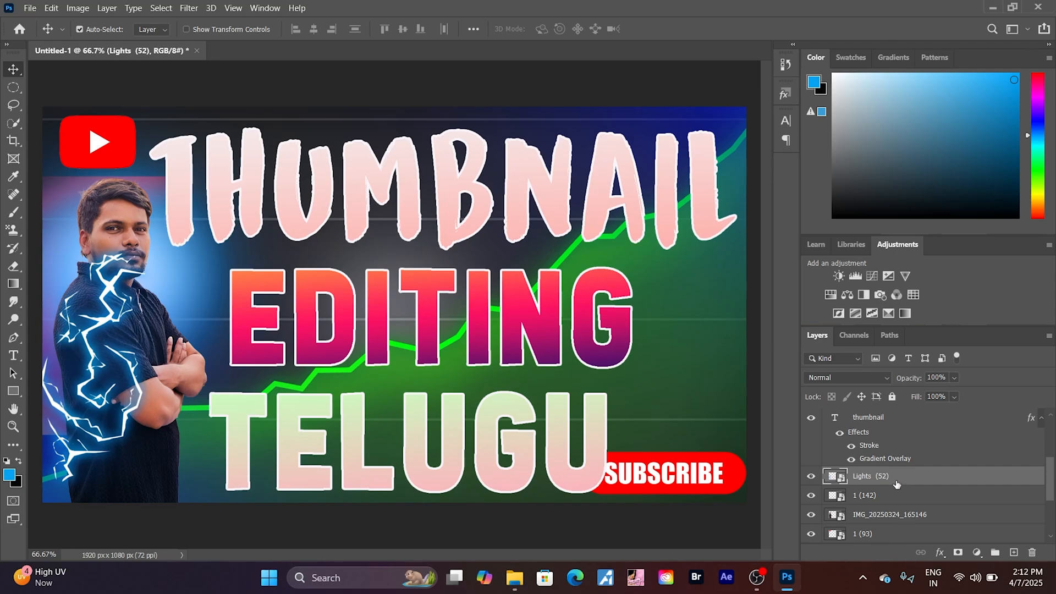
- Move the Lights (52) layer directly below the portrait layer and shift the lightning up behind the head and shoulder
left_click_drag(896, 483, 904, 525)
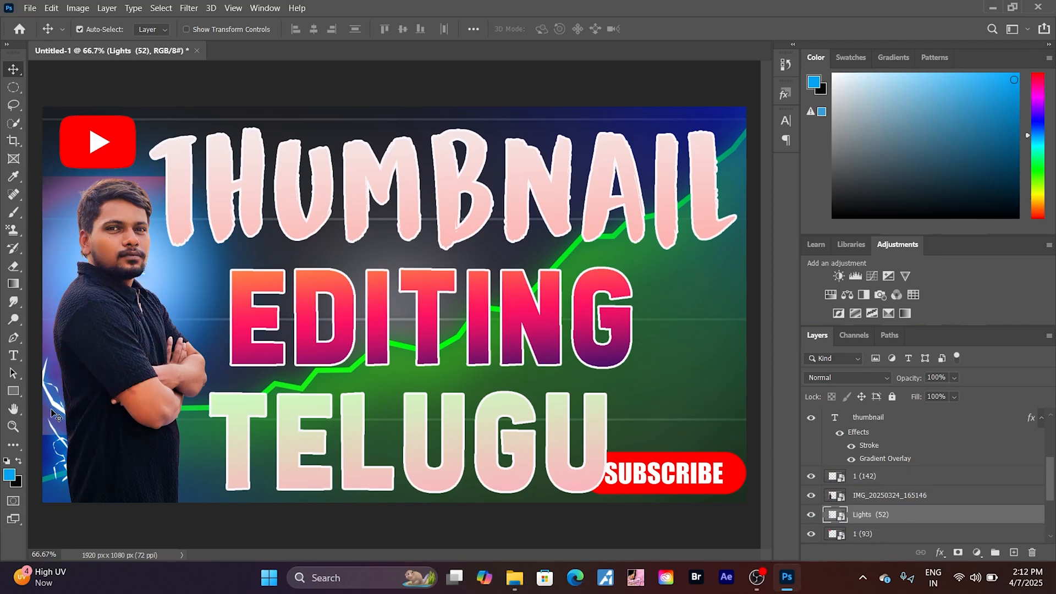
left_click_drag(53, 399, 40, 324)
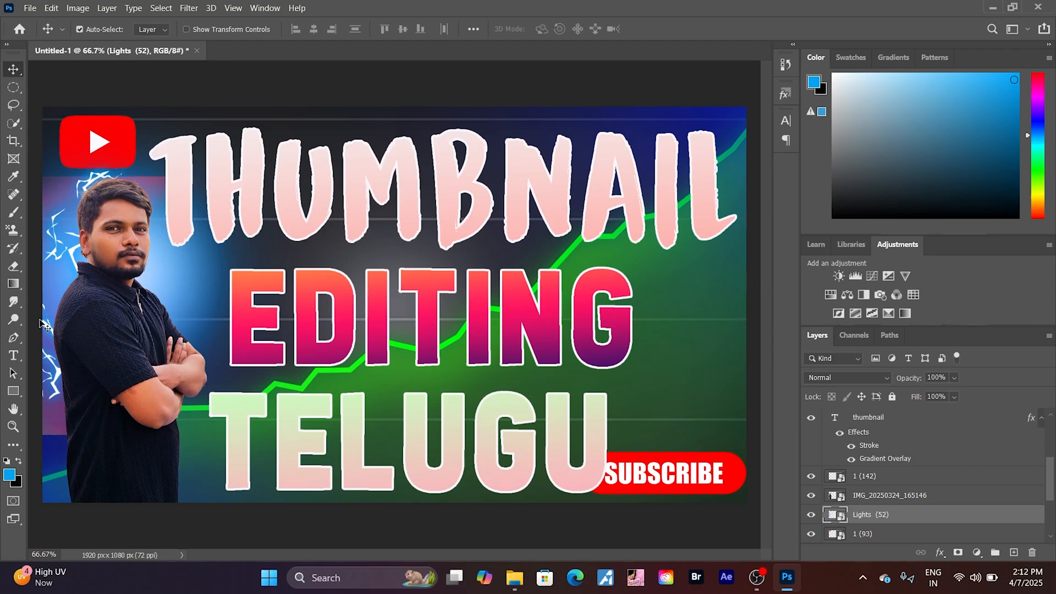
- Scale the SUBSCRIBE graphic down to about 25.7% so it clears the TELUGU text
left_click(672, 488)
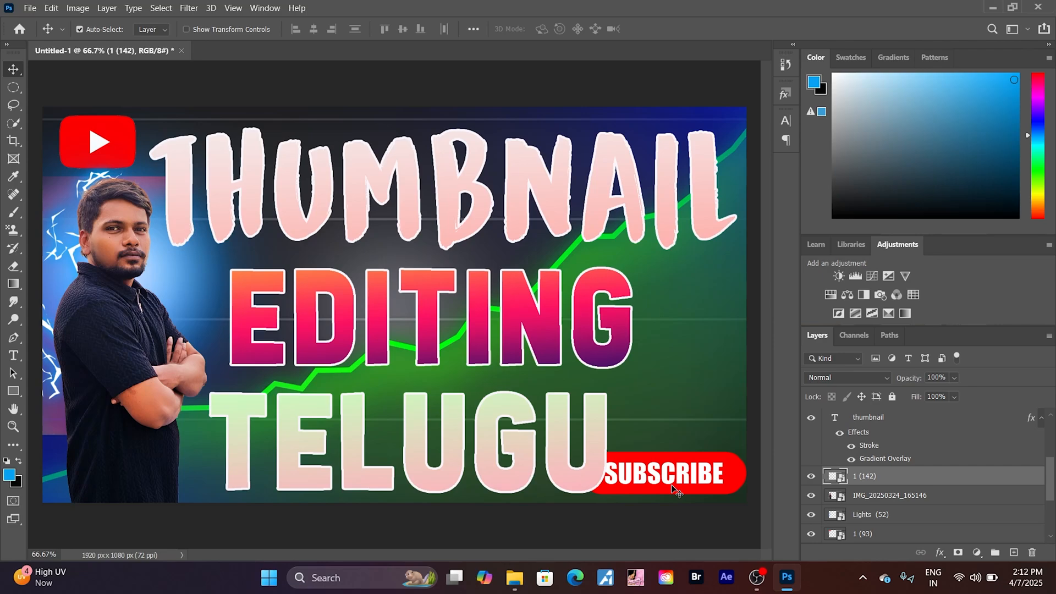
key("ctrl+t")
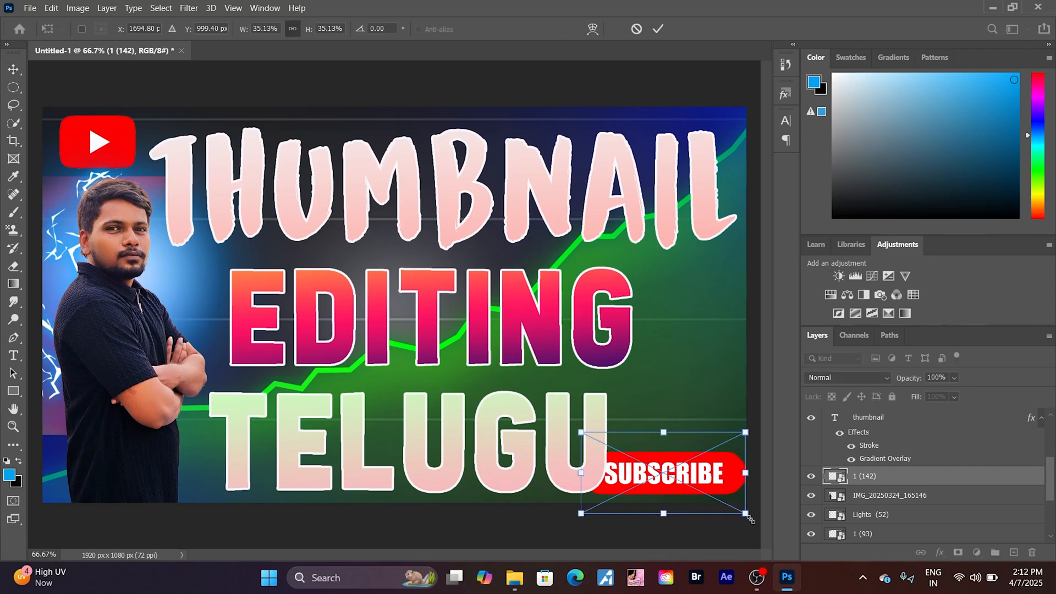
left_click_drag(746, 514, 722, 475)
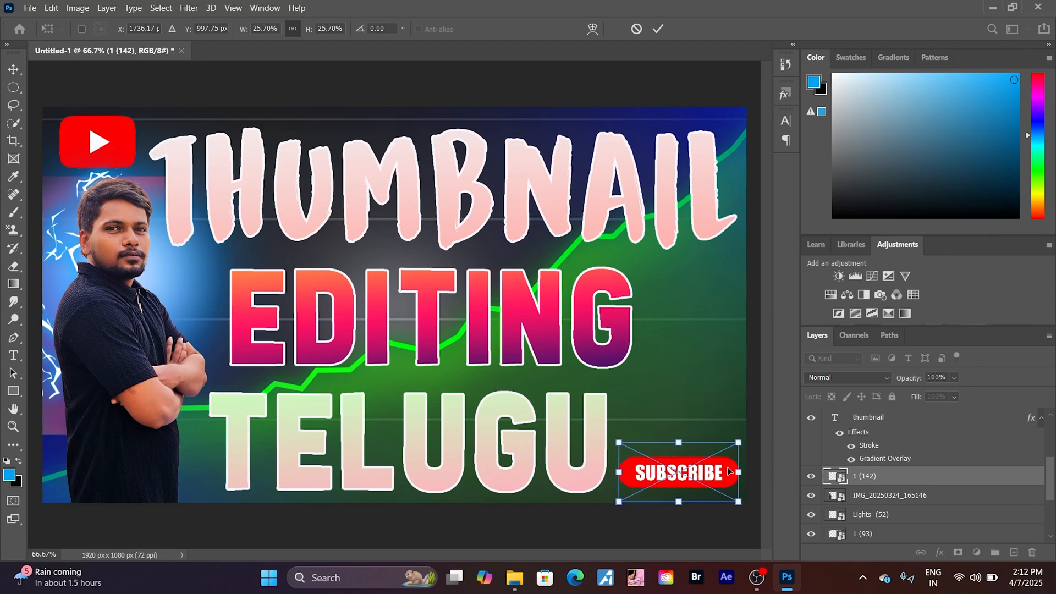
key("Return")
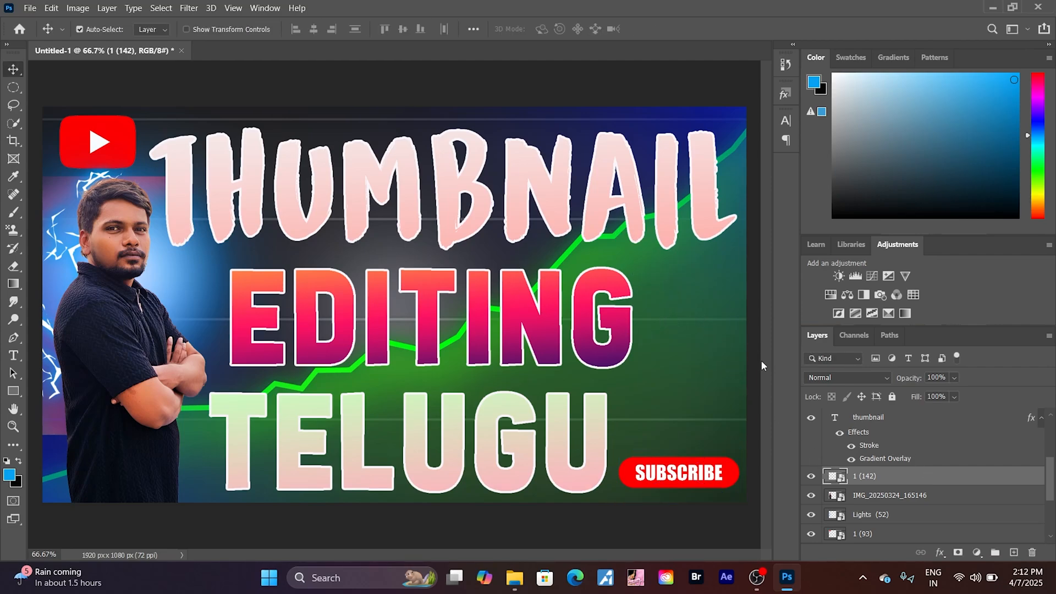
- Add a new layer and place the SMOKE 01 (62) image from the Smoke 1 folder as an embedded object
left_click(1013, 553)
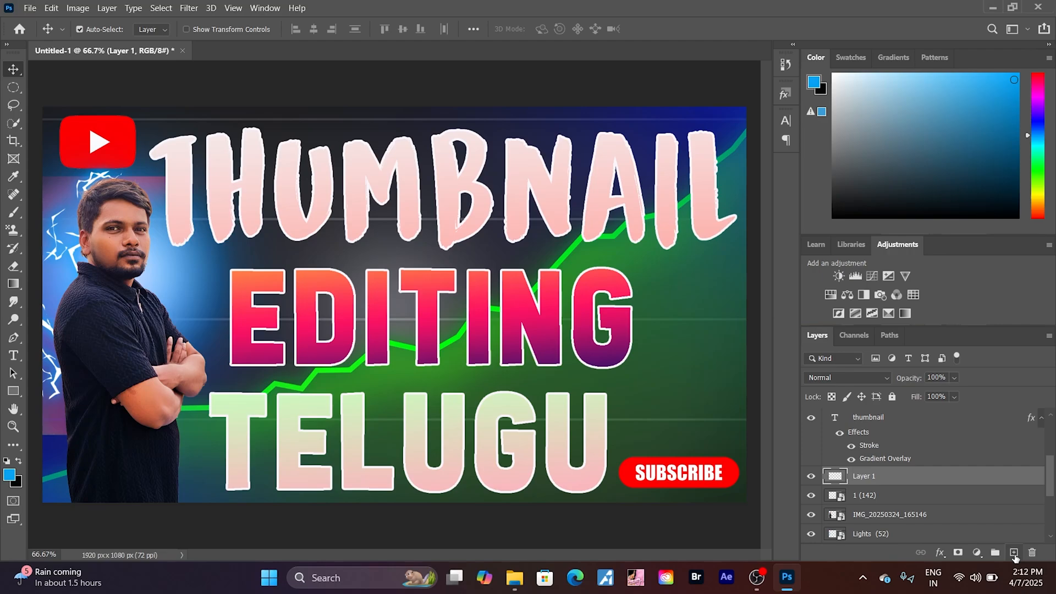
left_click(30, 8)
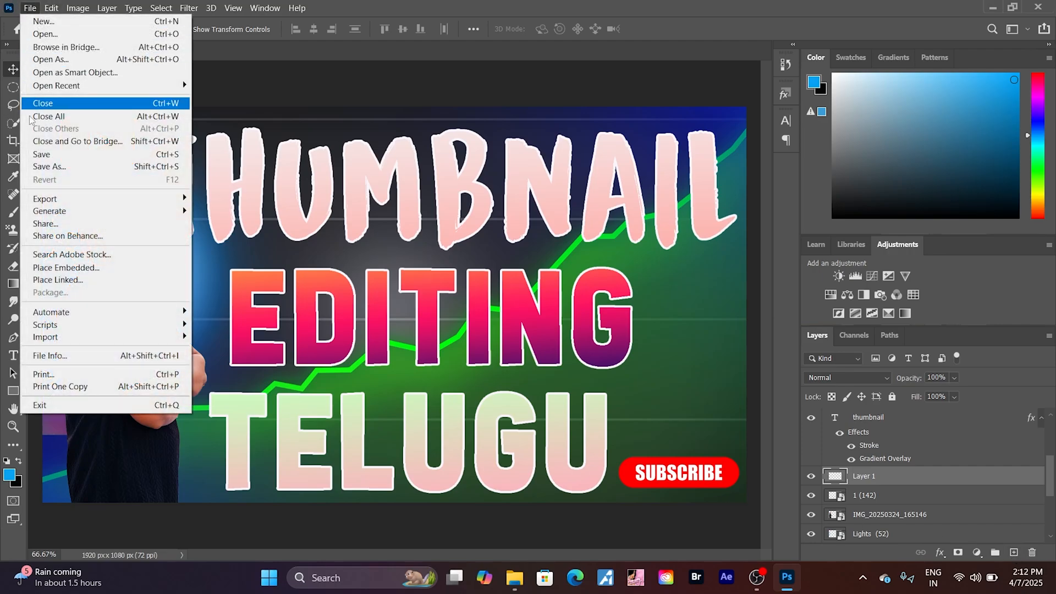
left_click(66, 267)
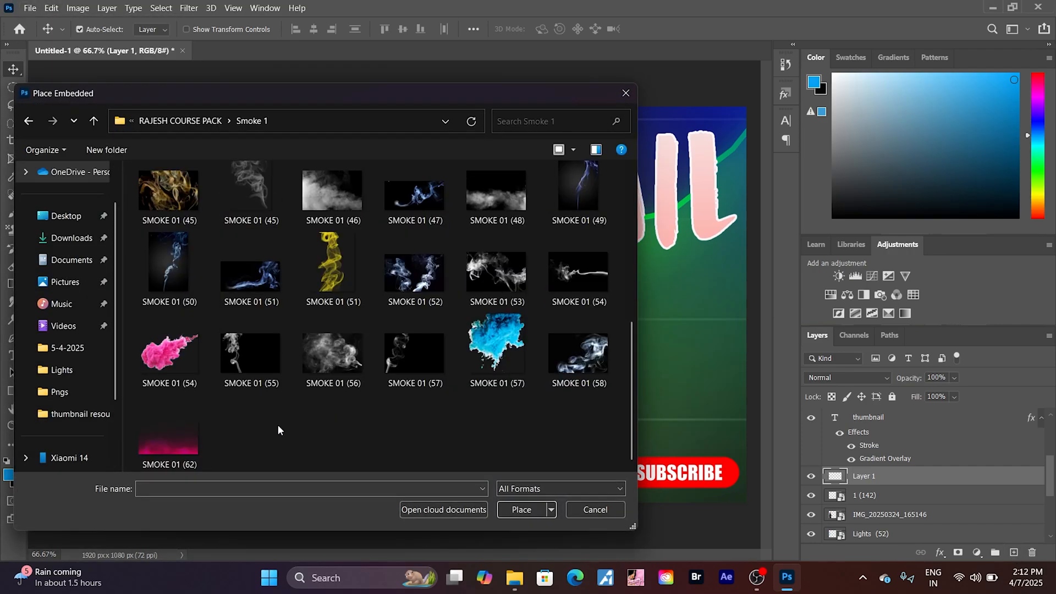
left_click(176, 444)
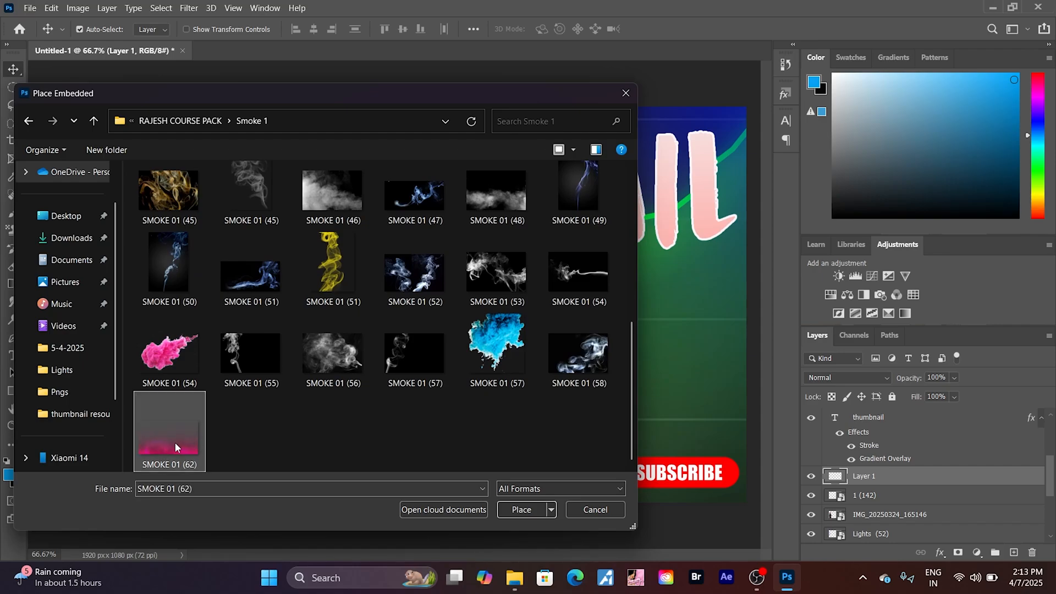
left_click(525, 508)
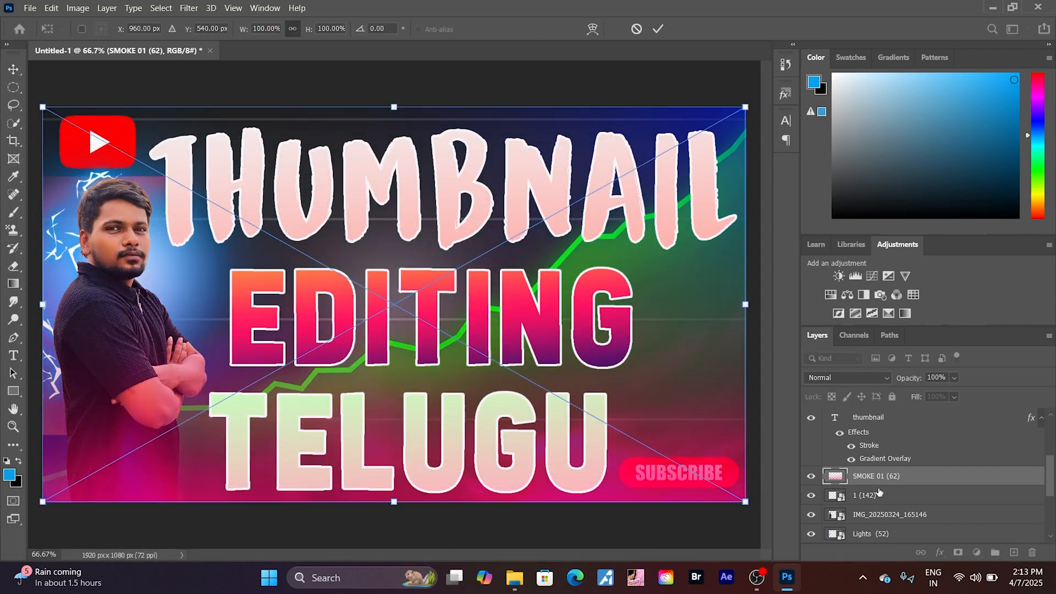
- Move the SMOKE 01 (62) layer down the stack to between Lights (5) and Lights (38)
scroll(878, 491, "down", 3)
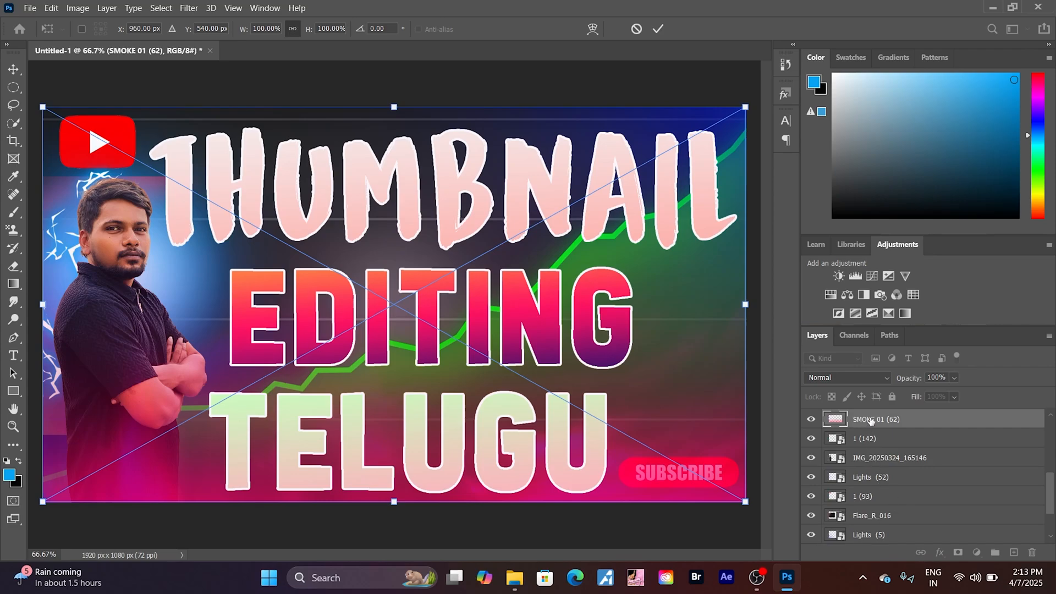
left_click_drag(871, 421, 892, 526)
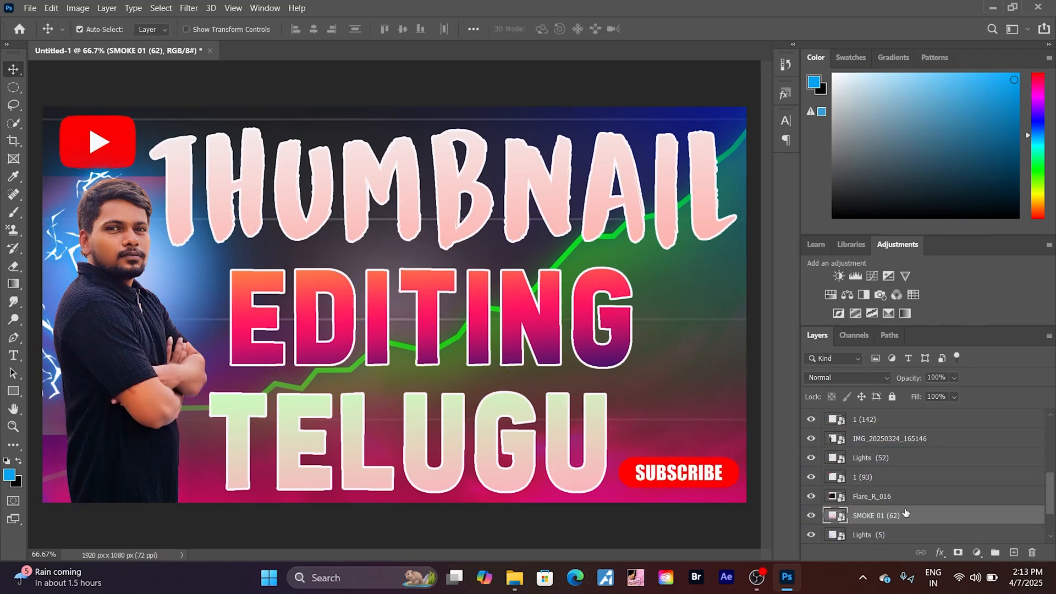
scroll(905, 512, "down", 3)
left_click_drag(887, 458, 894, 491)
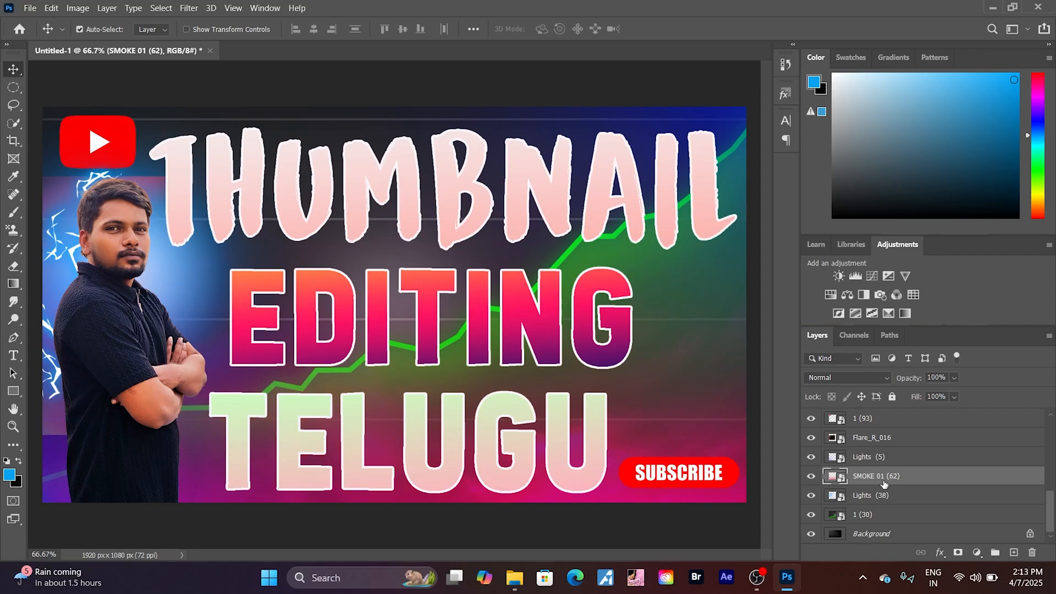
- Place the SMOKE 01 (54) image as an embedded object on a new layer and move it just above the SUBSCRIBE graphic
key("ctrl+v")
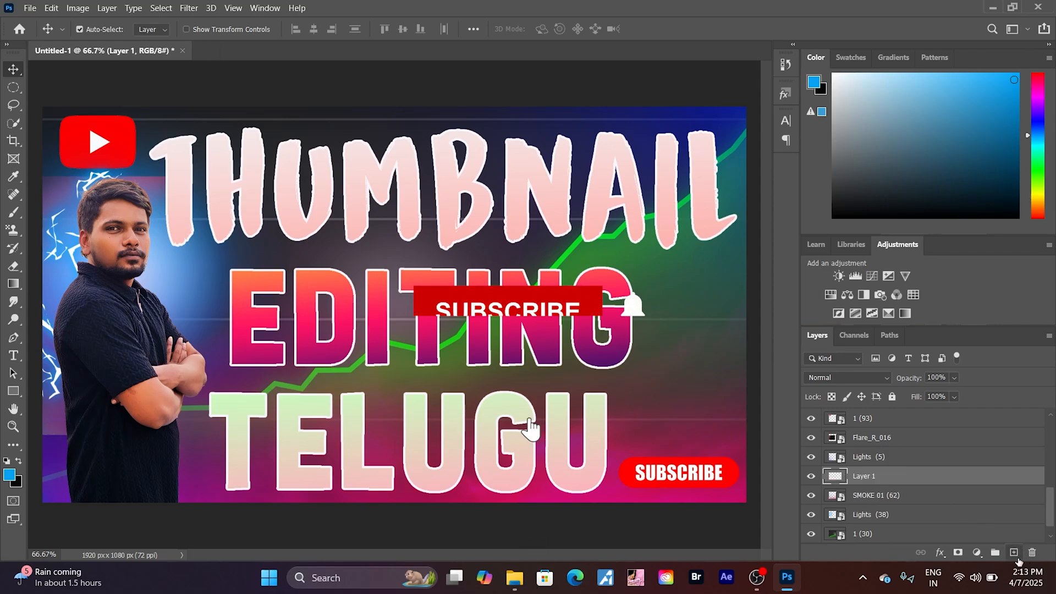
left_click(29, 8)
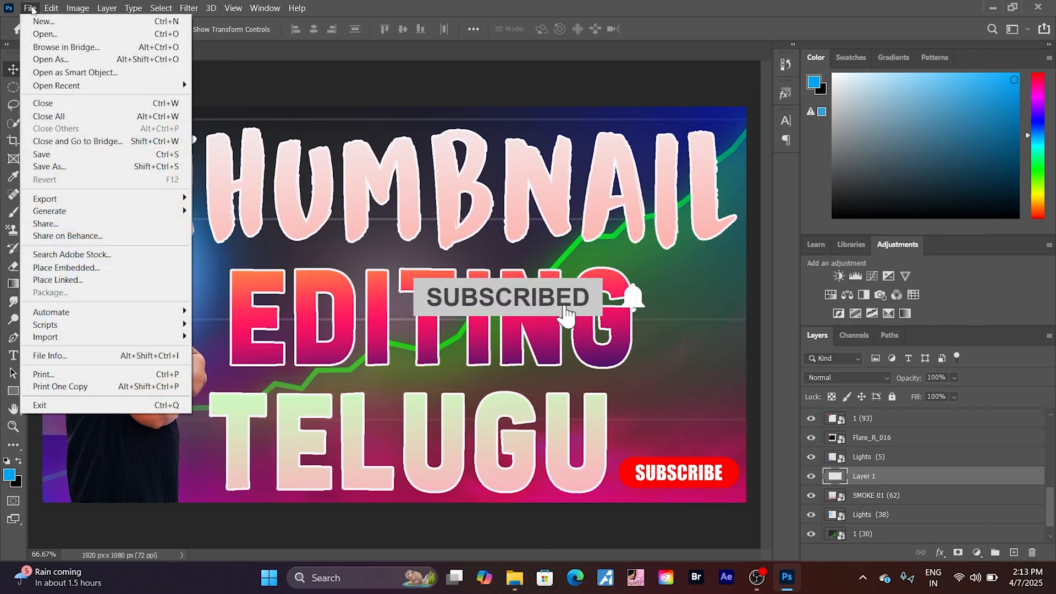
left_click(71, 267)
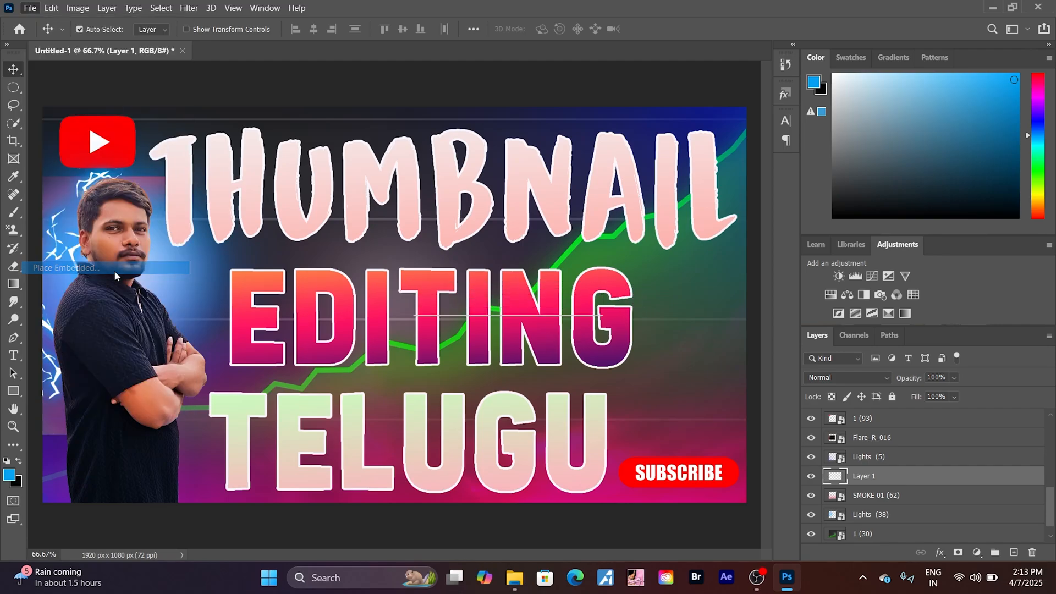
scroll(270, 355, "down", 10)
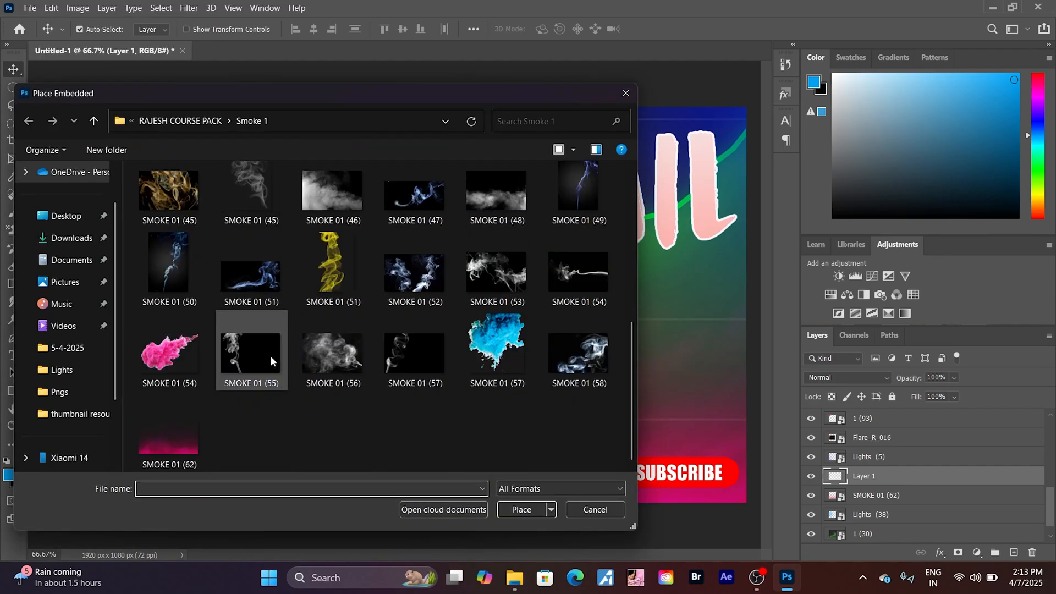
left_click(173, 361)
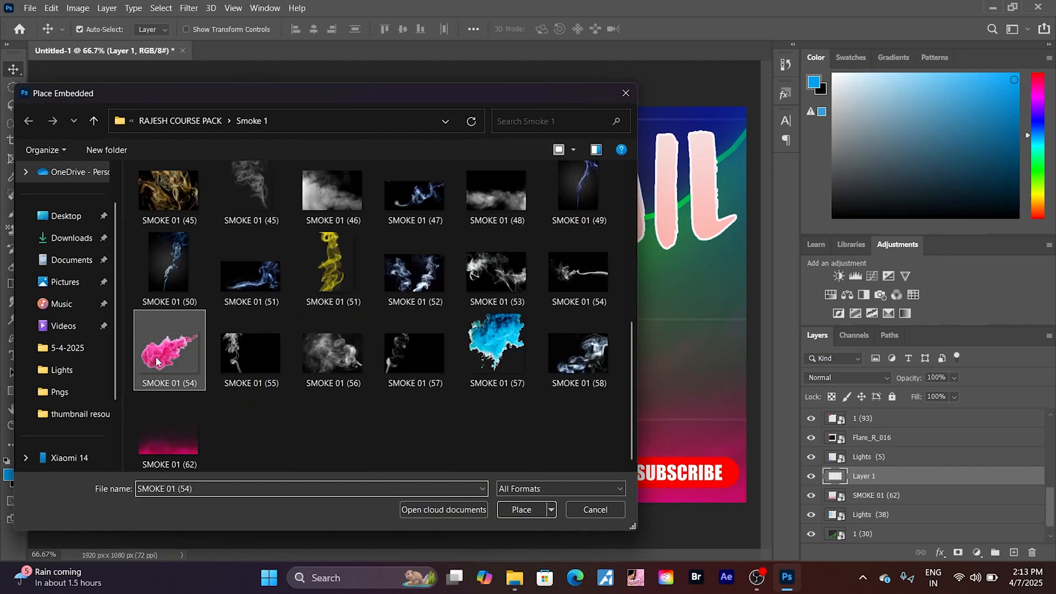
left_click(514, 509)
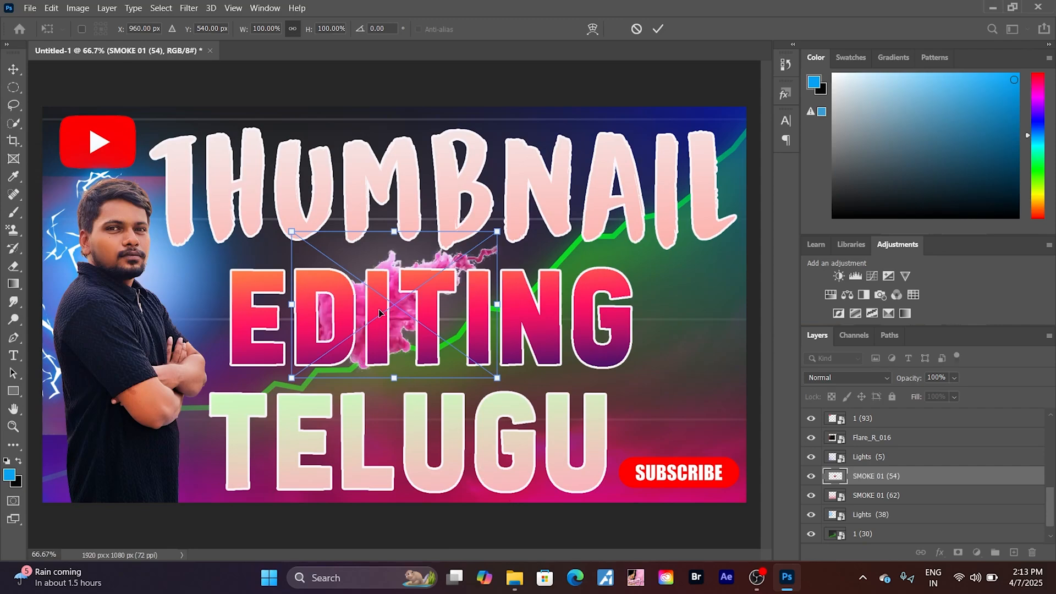
left_click_drag(380, 280, 709, 355)
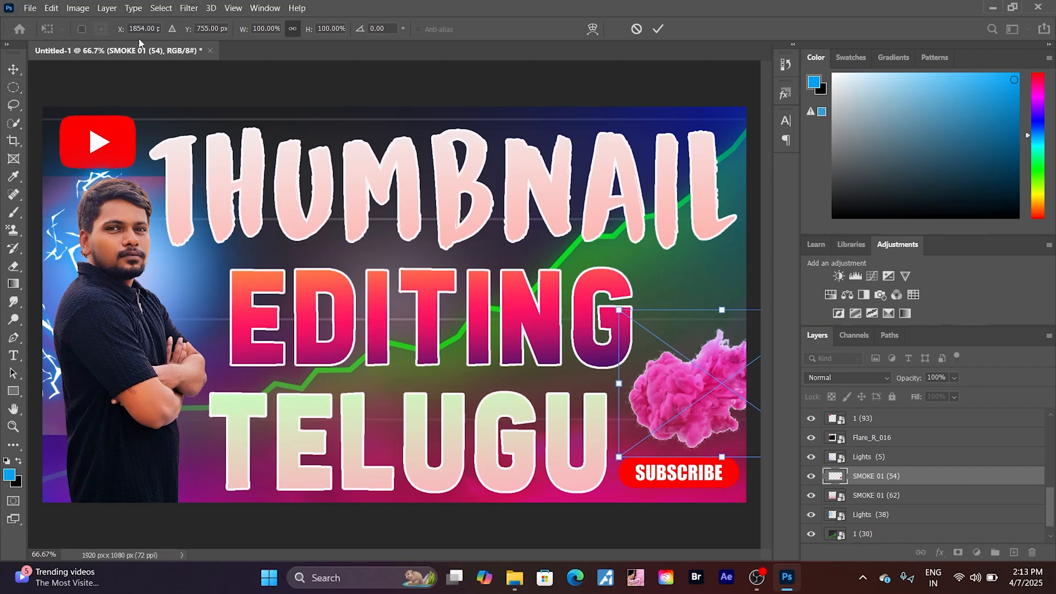
key("Return")
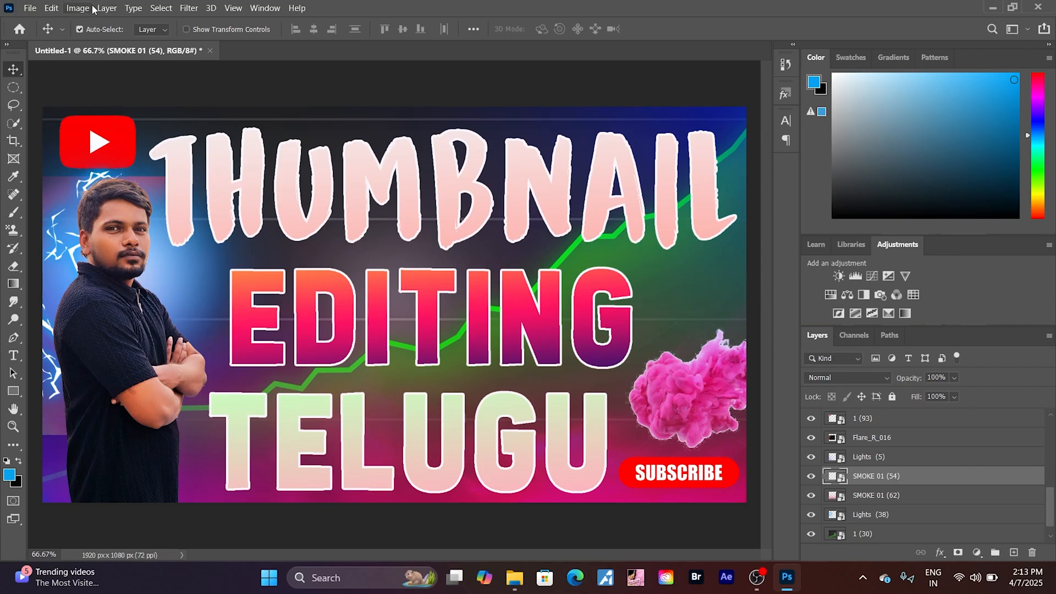
- Set the SMOKE 01 (54) layer's blend mode to Lighten in its blending options
left_click(106, 8)
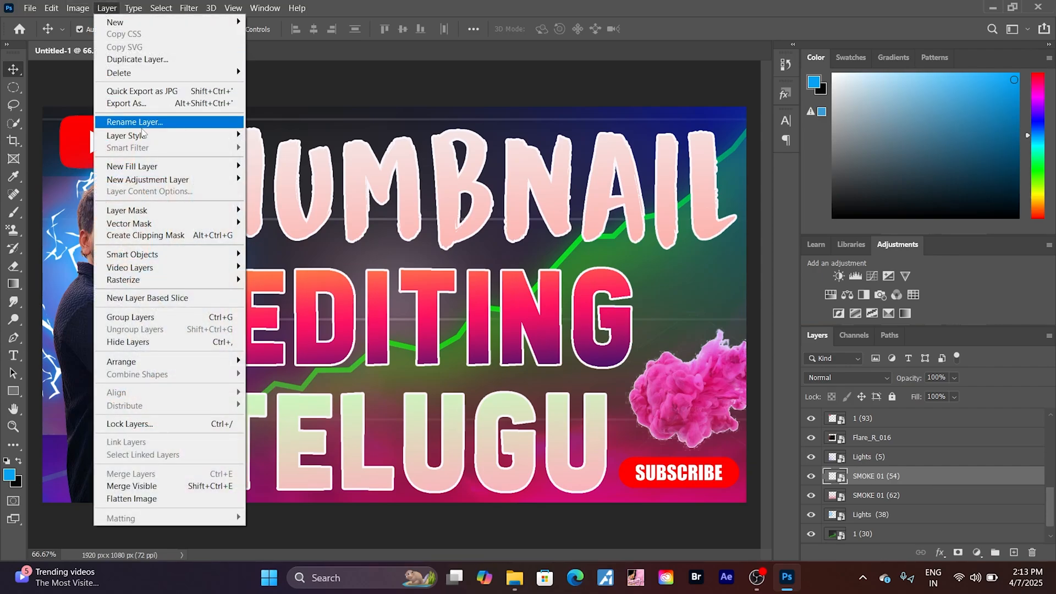
mouse_move(155, 137)
left_click(266, 134)
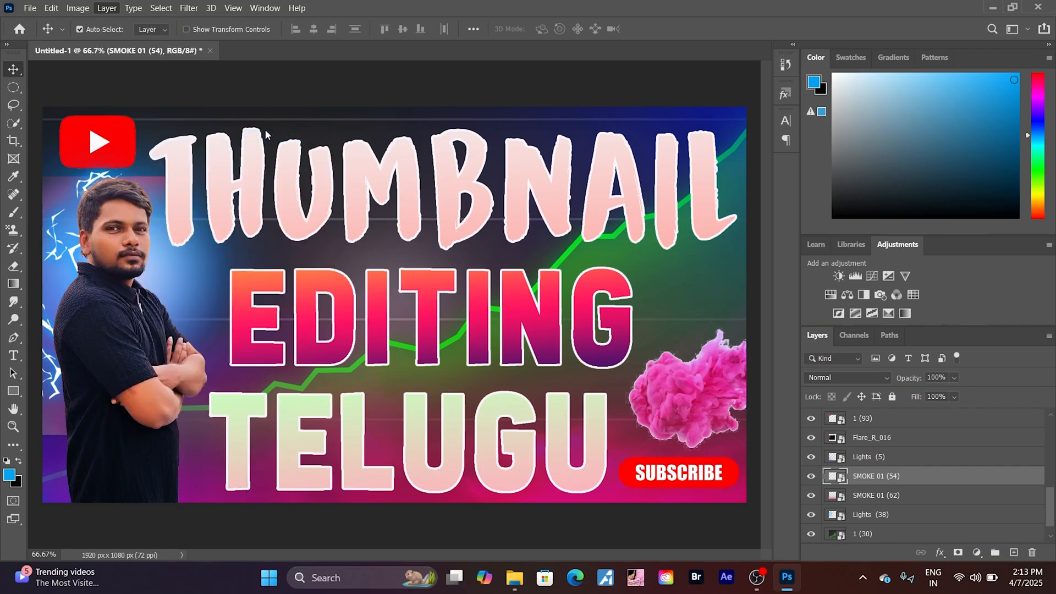
left_click_drag(729, 229, 146, 223)
left_click(229, 269)
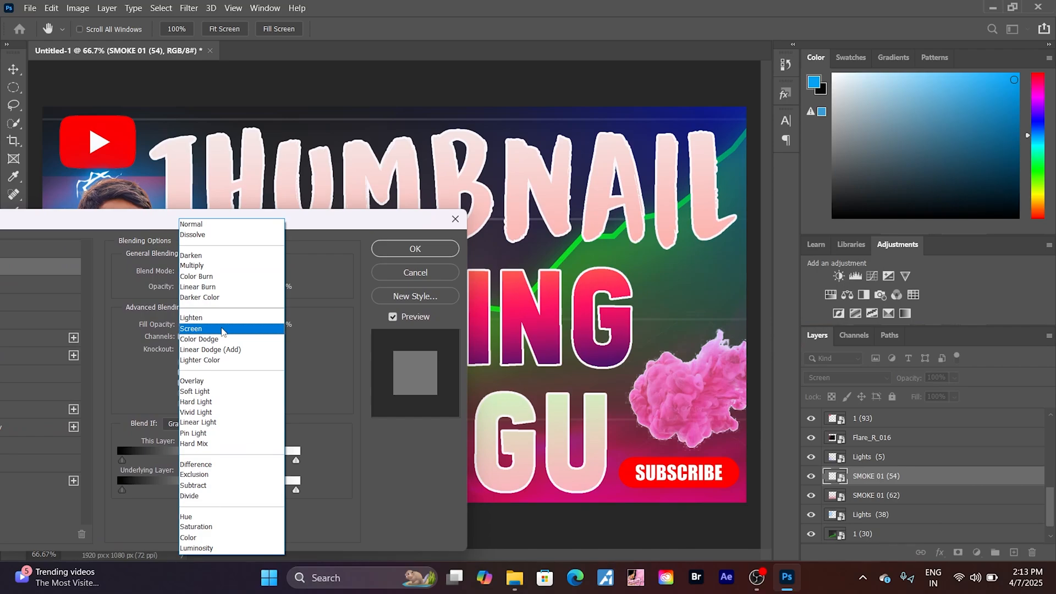
key("Up")
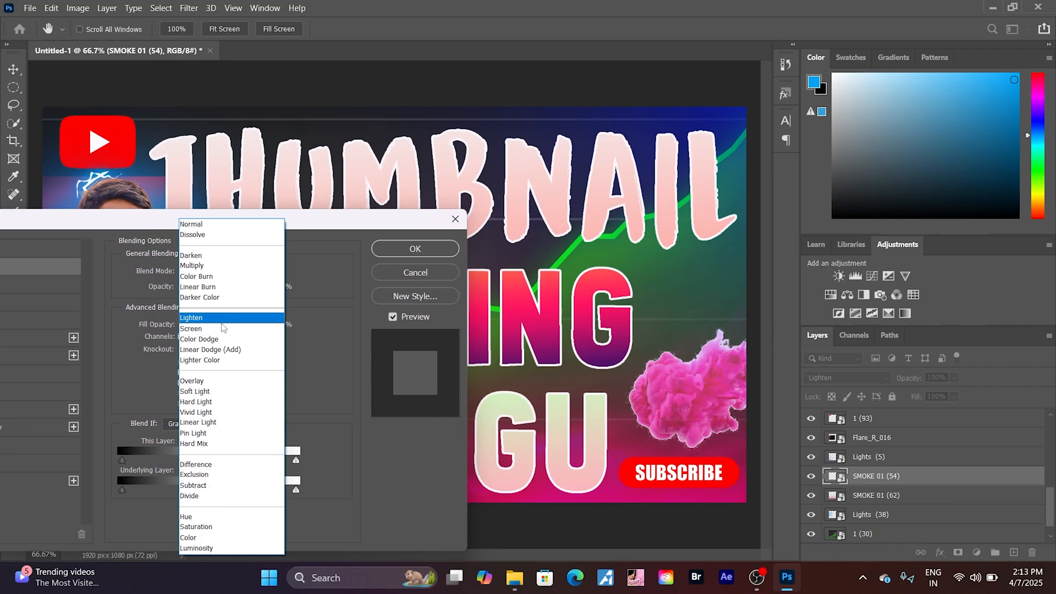
key("Return")
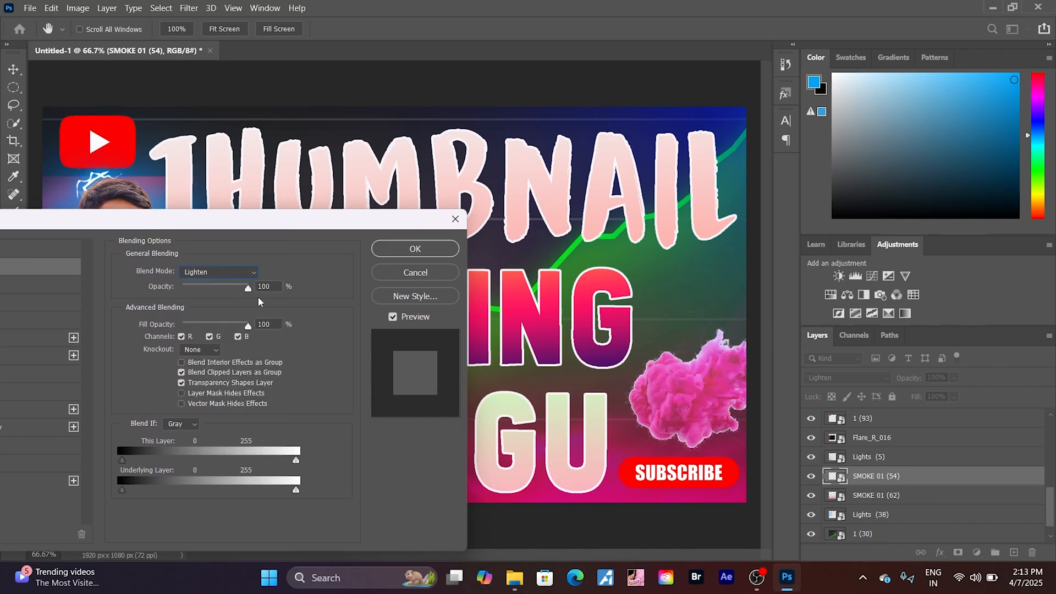
left_click(401, 250)
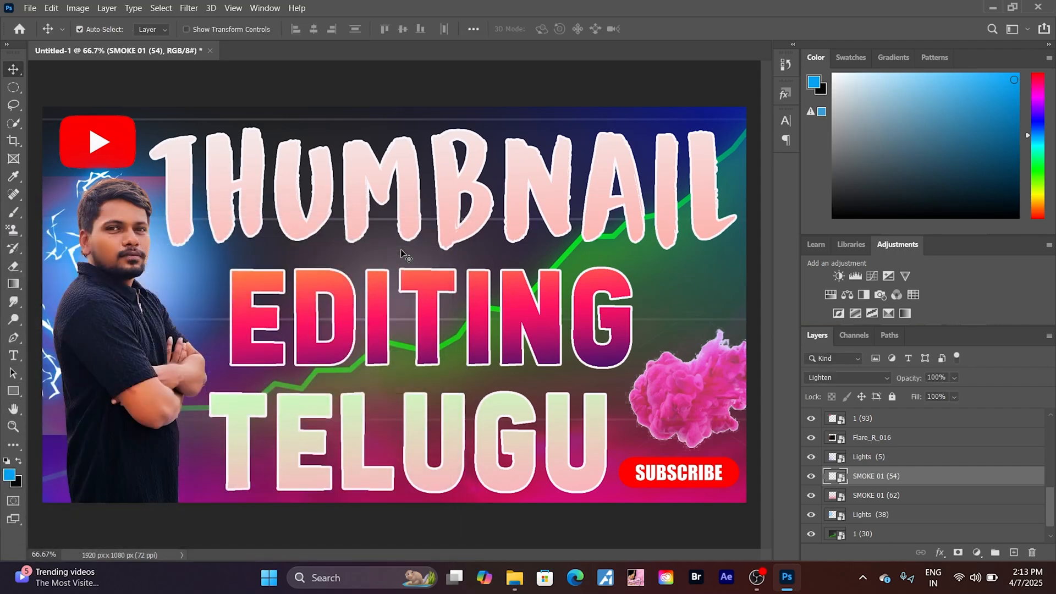